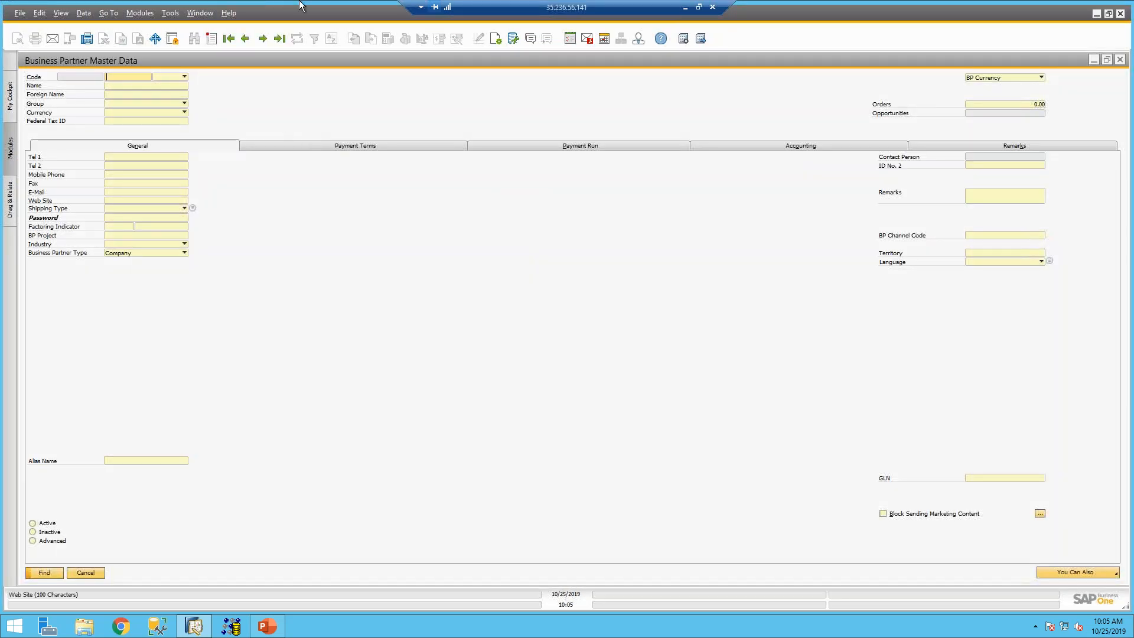
- Show the last business partner, vendor V70000 SMD Technologies, with View > System Information turned on
left_click(276, 40)
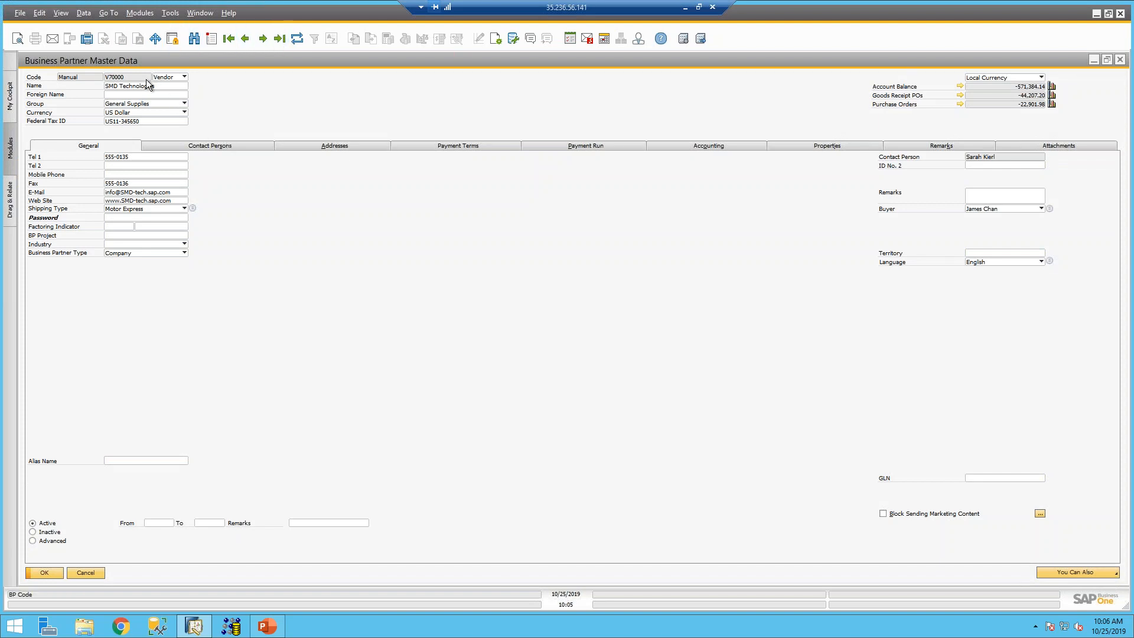
left_click(58, 12)
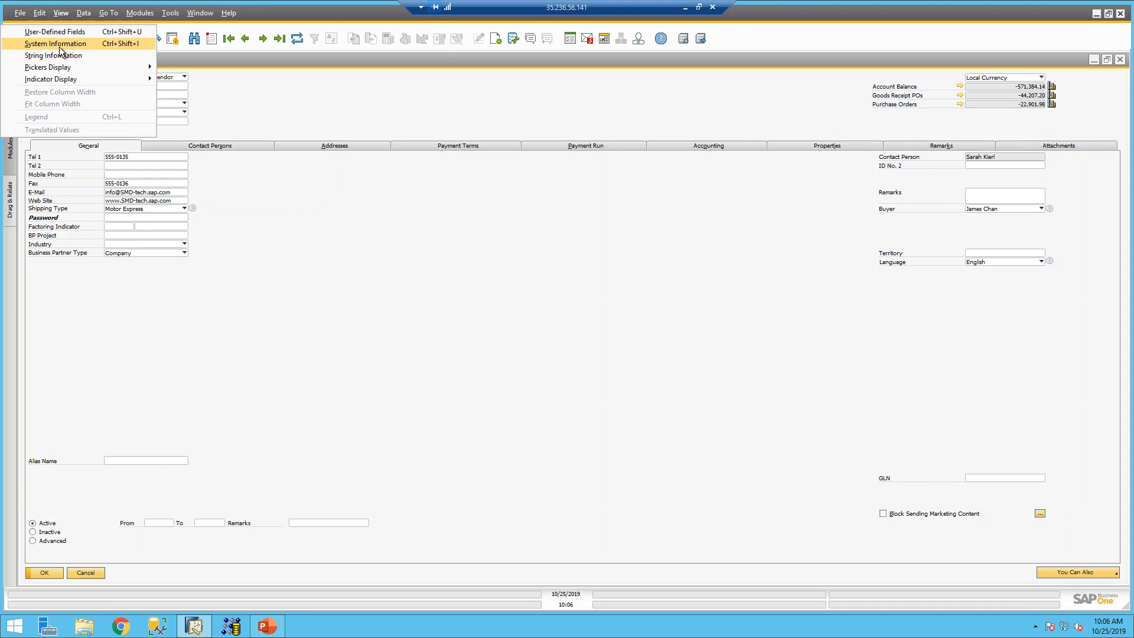
left_click(59, 47)
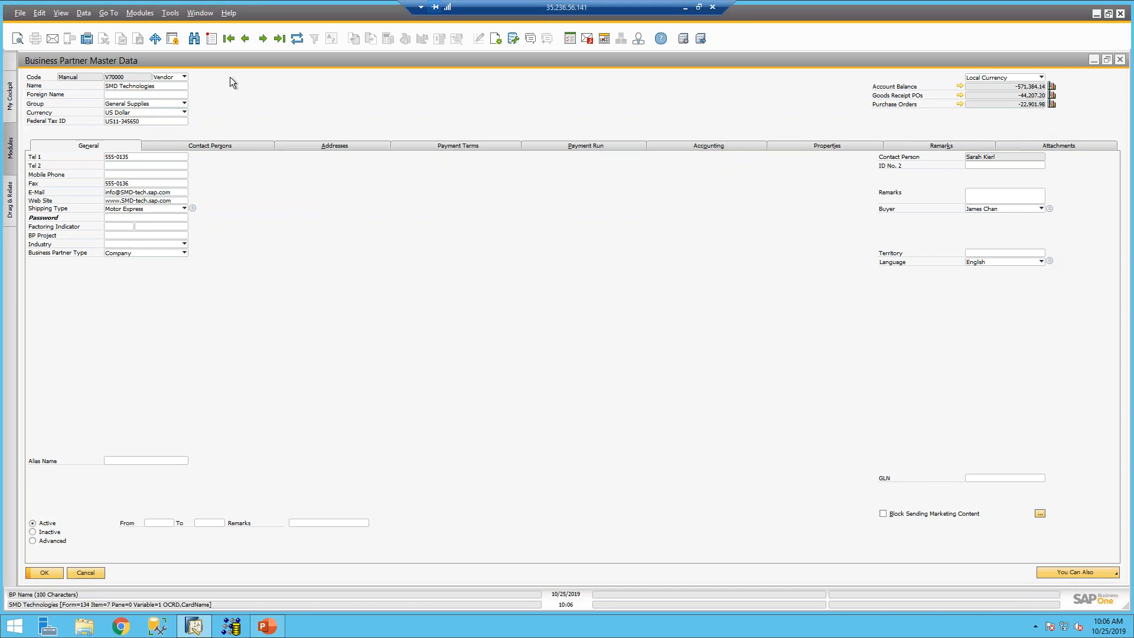
- Review SMD Technologies' Pay To and Ship To addresses, then minimize SAP and the slideshow
left_click(315, 147)
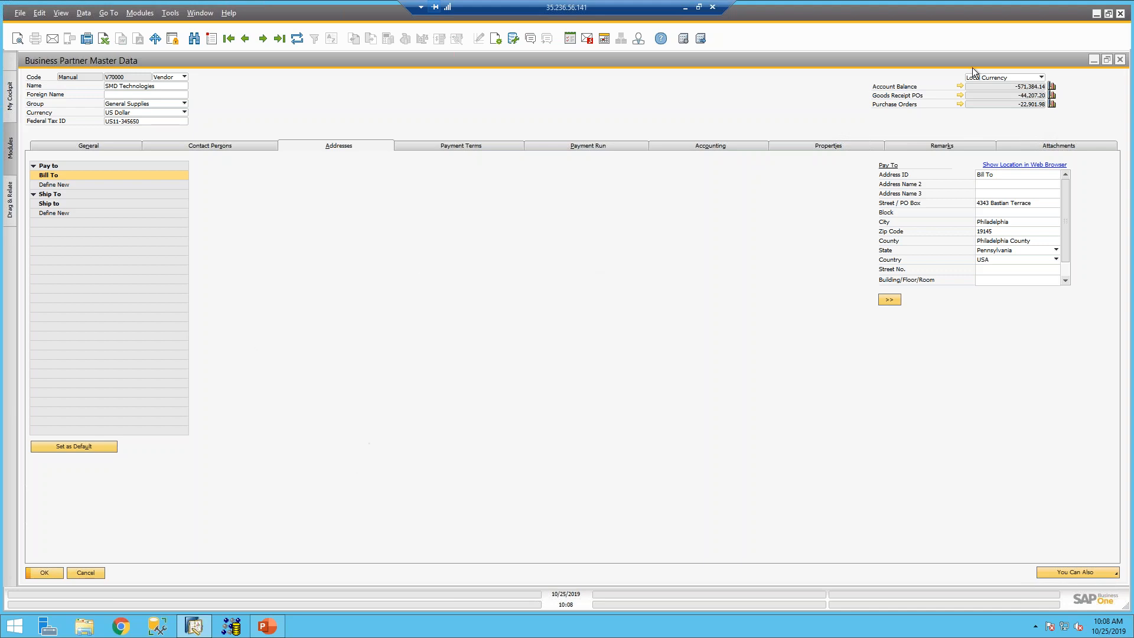
left_click(1095, 13)
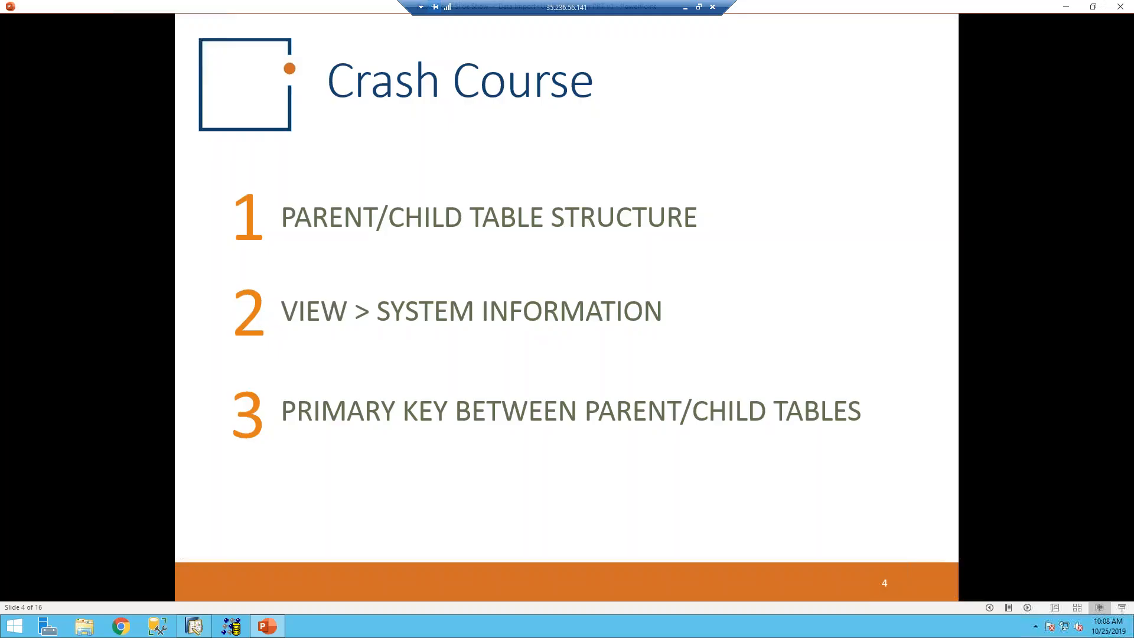
left_click(764, 186)
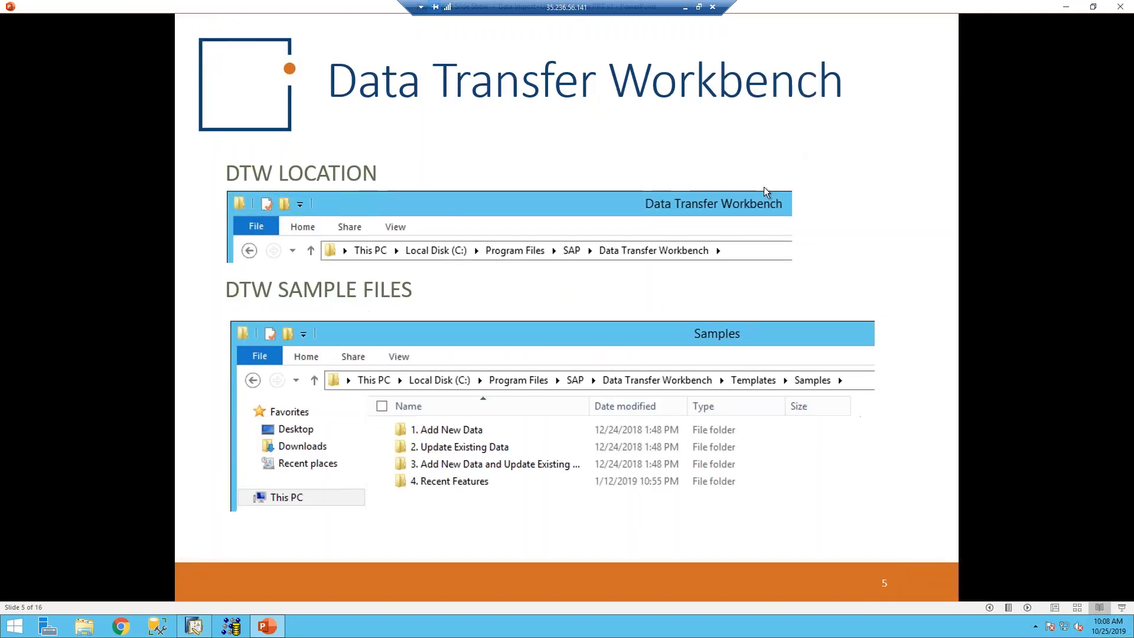
left_click(1065, 8)
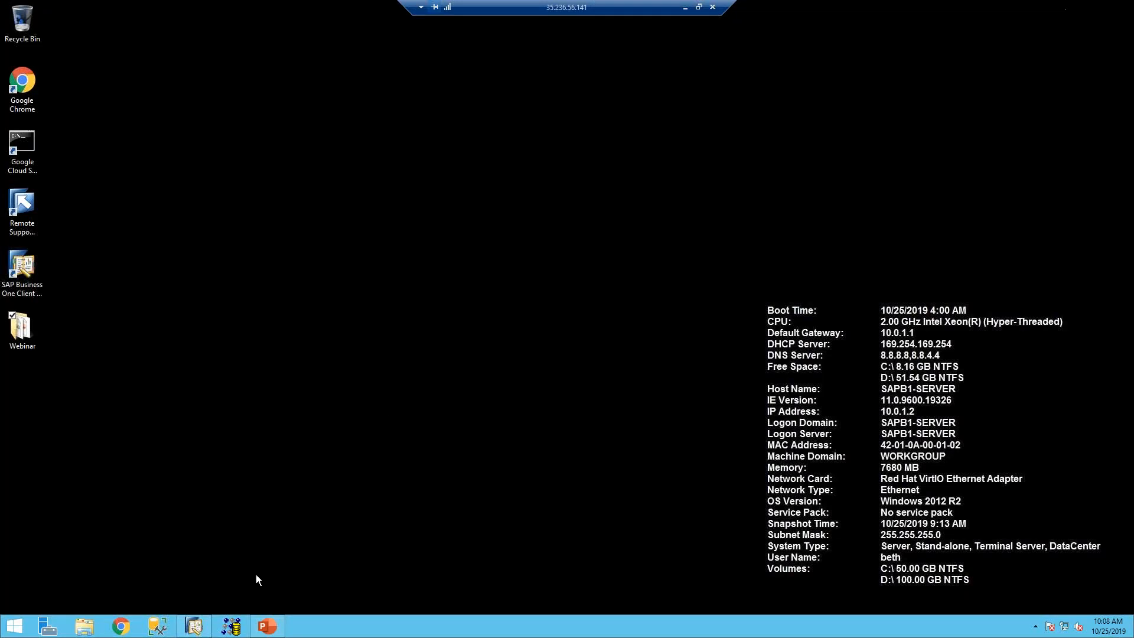
- Bring up File Explorer at This PC, listing Local Disk (C:) and SQL Data (D:)
left_click(84, 626)
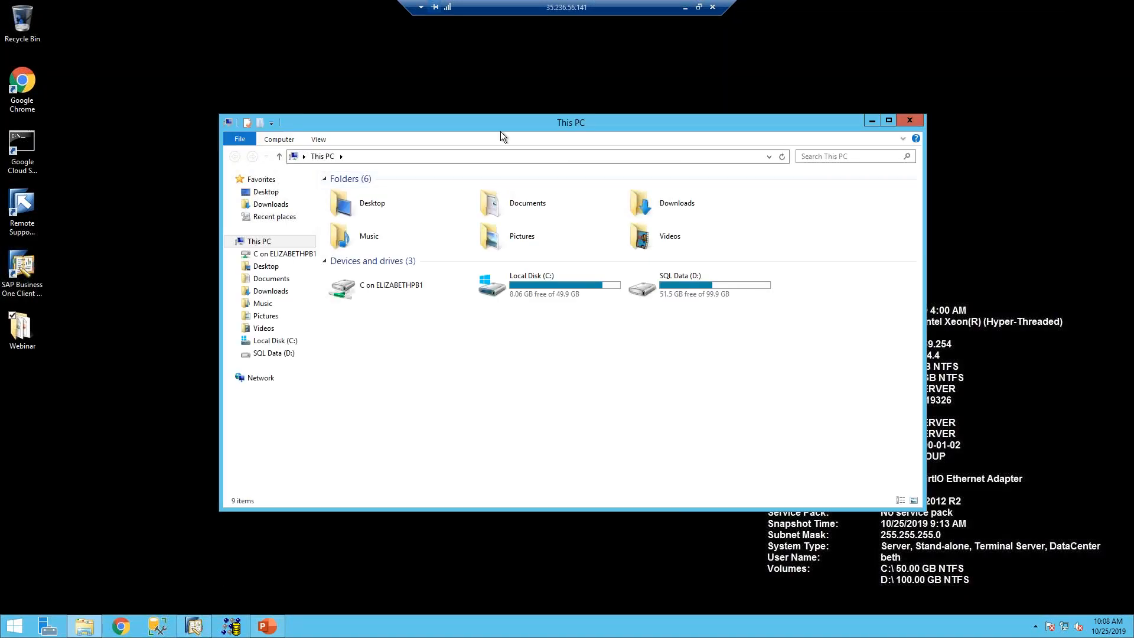
left_click(13, 627)
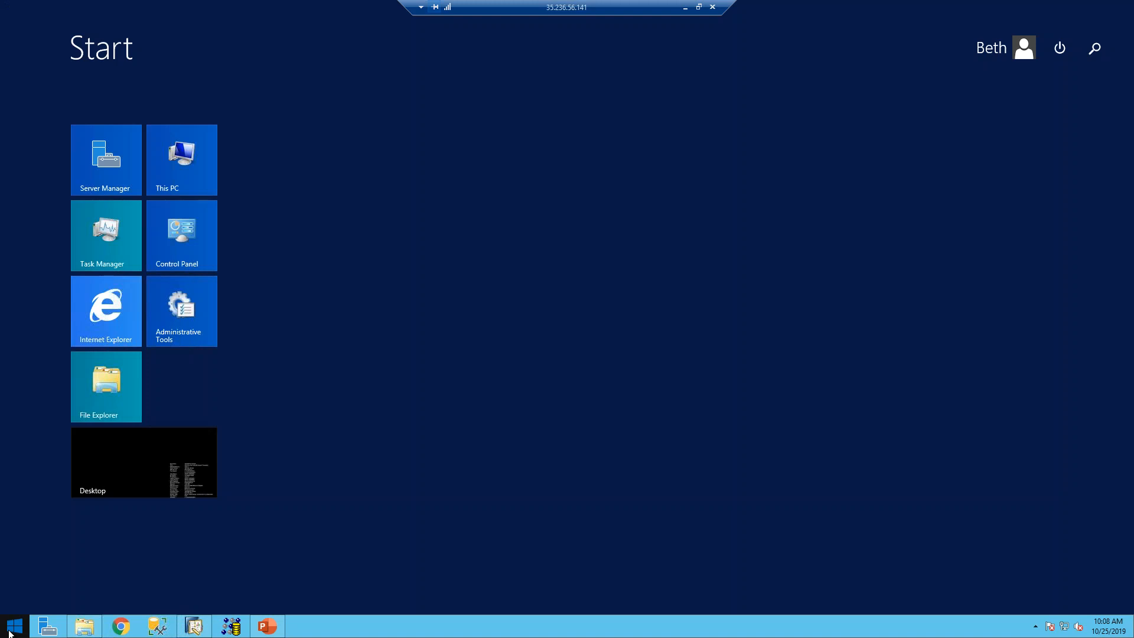
type("data Transfer Workbench (32-bit")
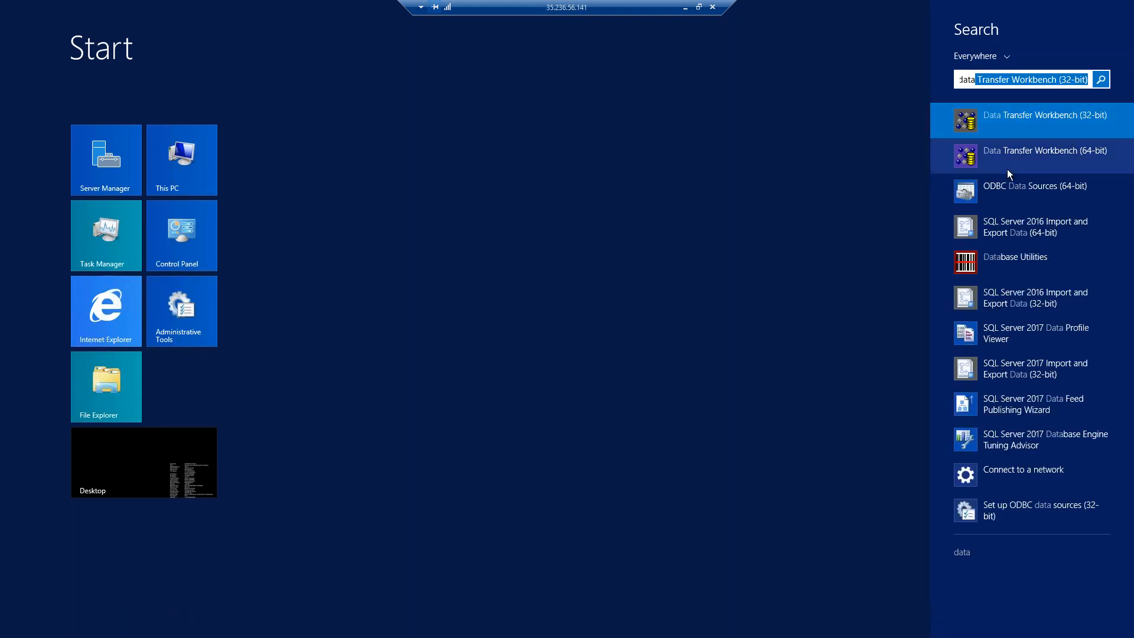
left_click(177, 454)
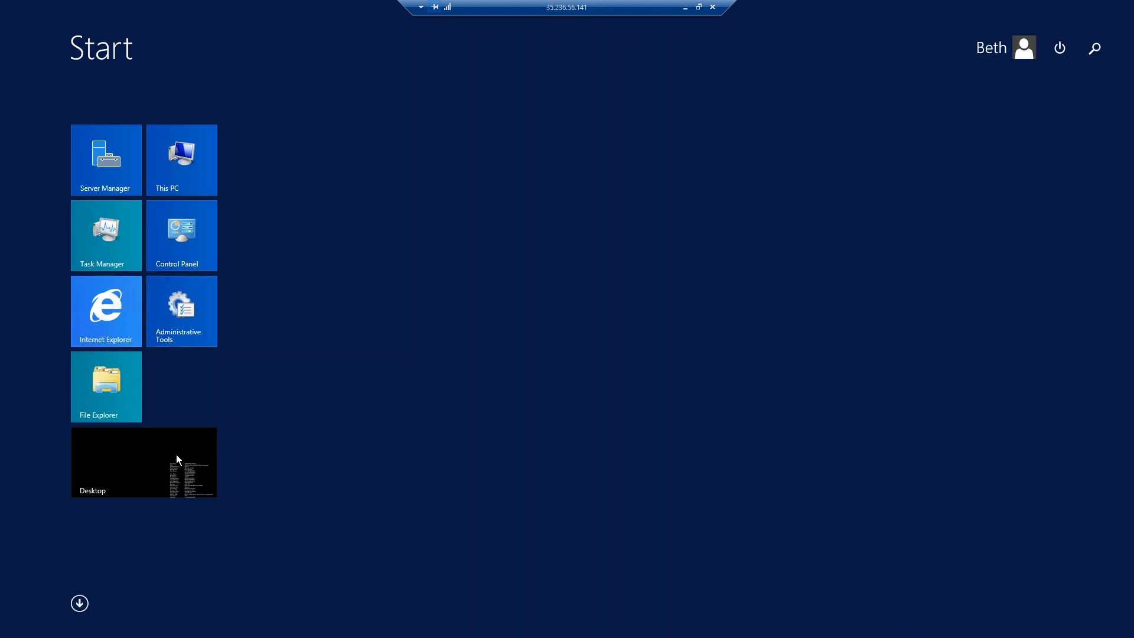
left_click(142, 465)
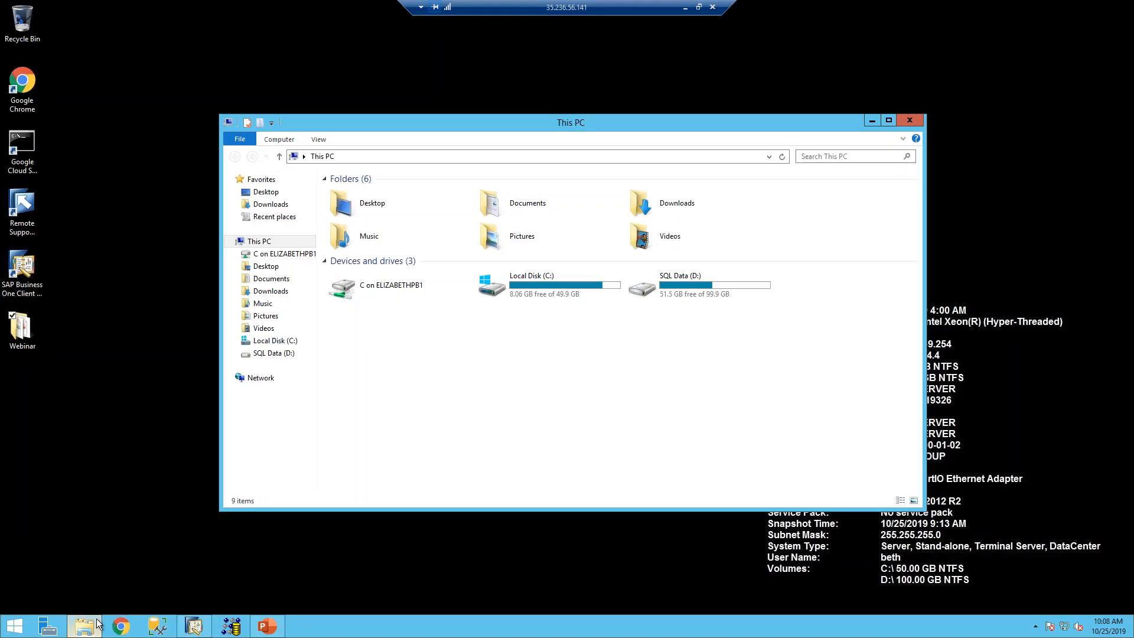
- Browse C:\Program Files\SAP\Data Transfer Workbench templates to Business Partner Master Data, selecting OCRD - BusinessPartners
double_click(549, 278)
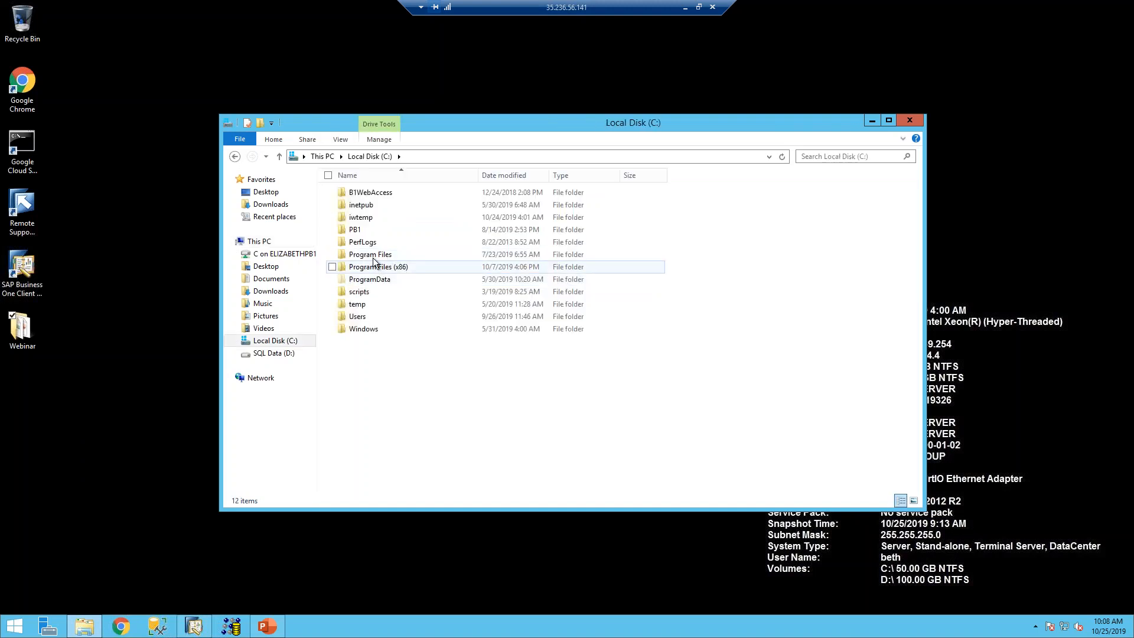
double_click(372, 254)
double_click(360, 342)
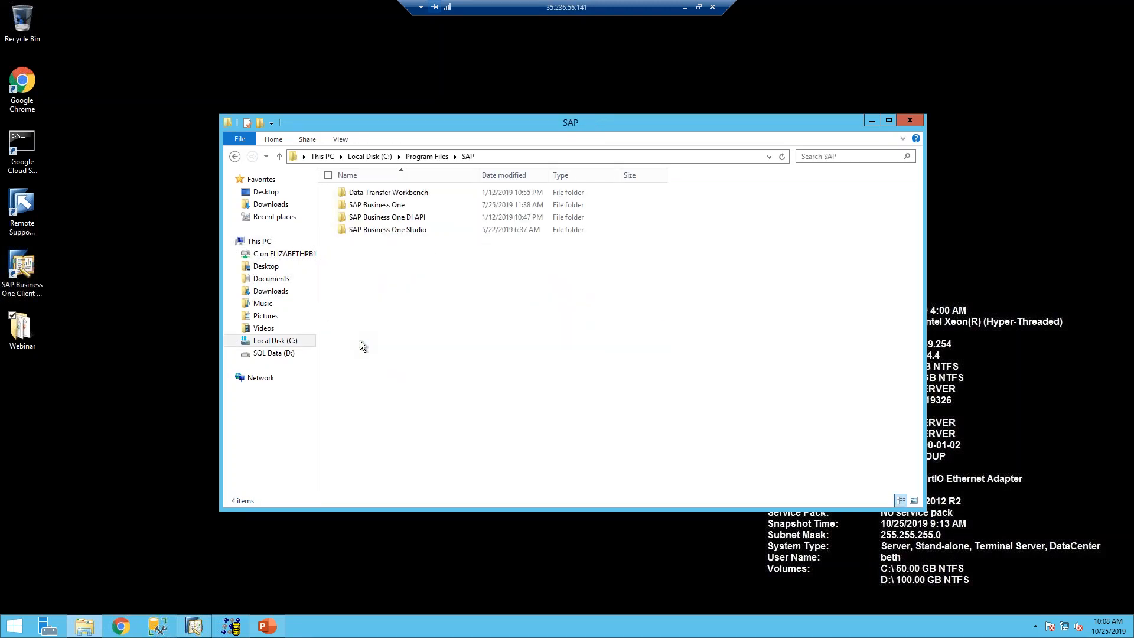
double_click(380, 192)
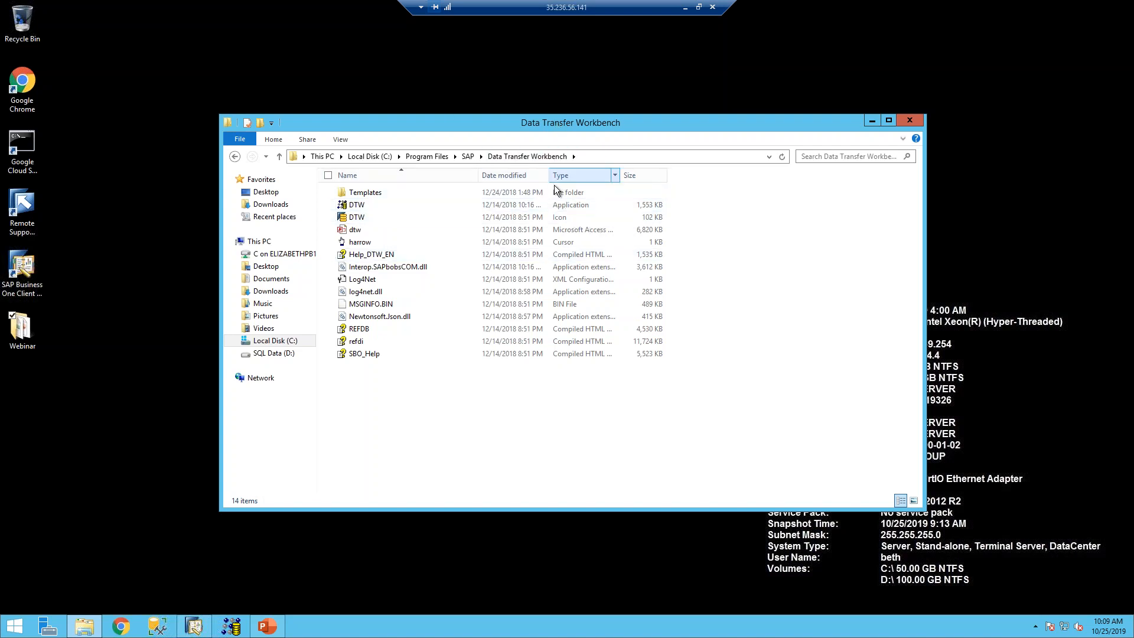
double_click(518, 193)
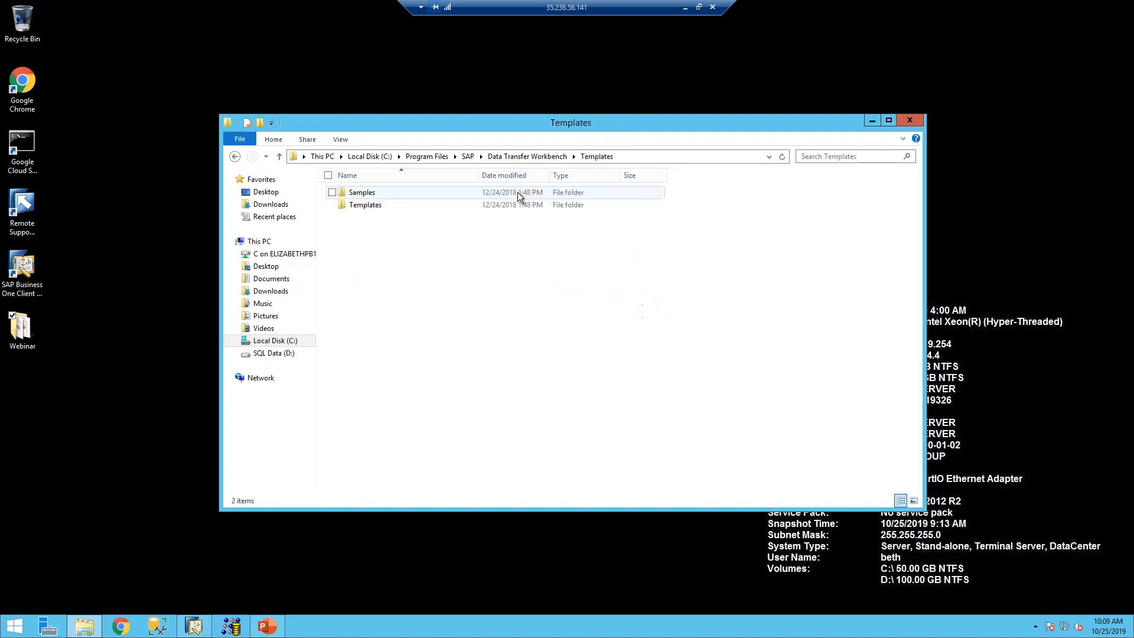
double_click(366, 205)
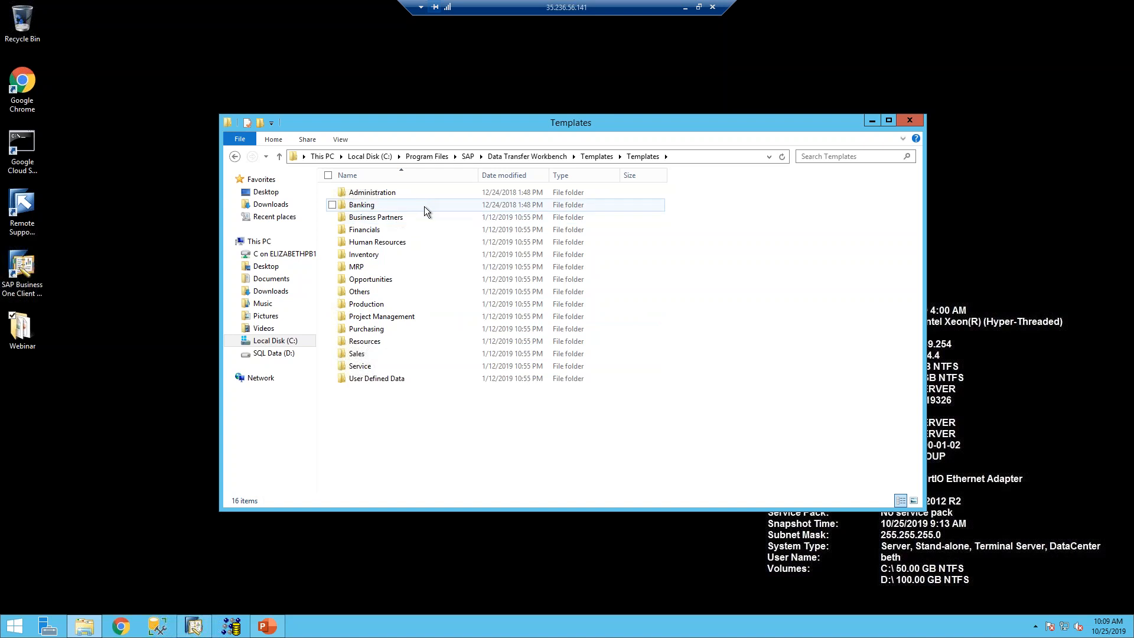
double_click(389, 223)
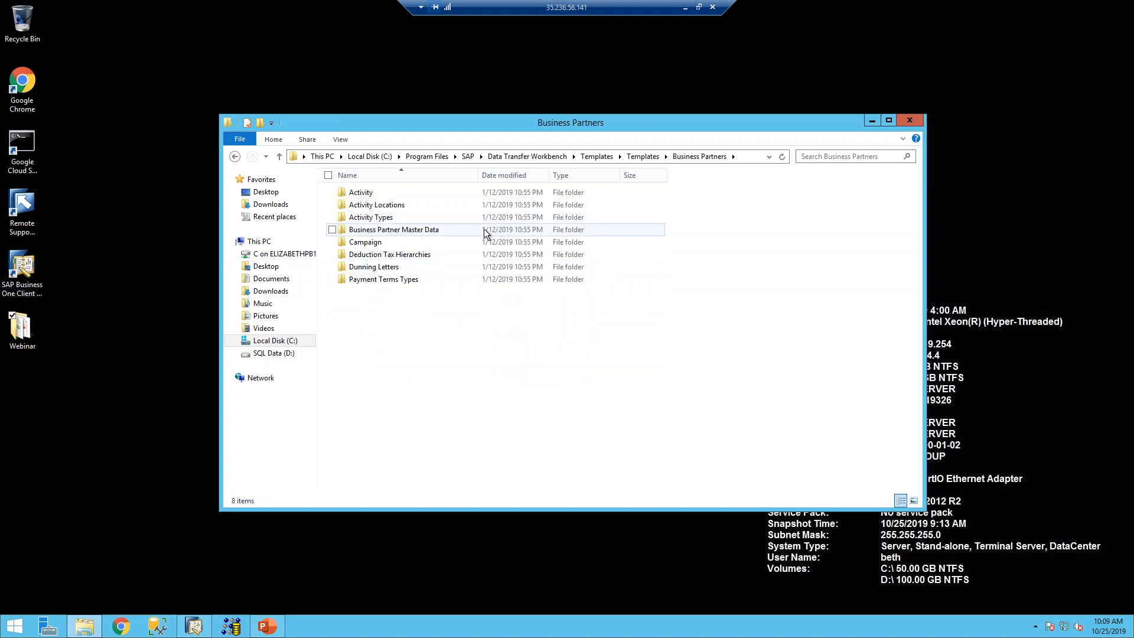
double_click(465, 229)
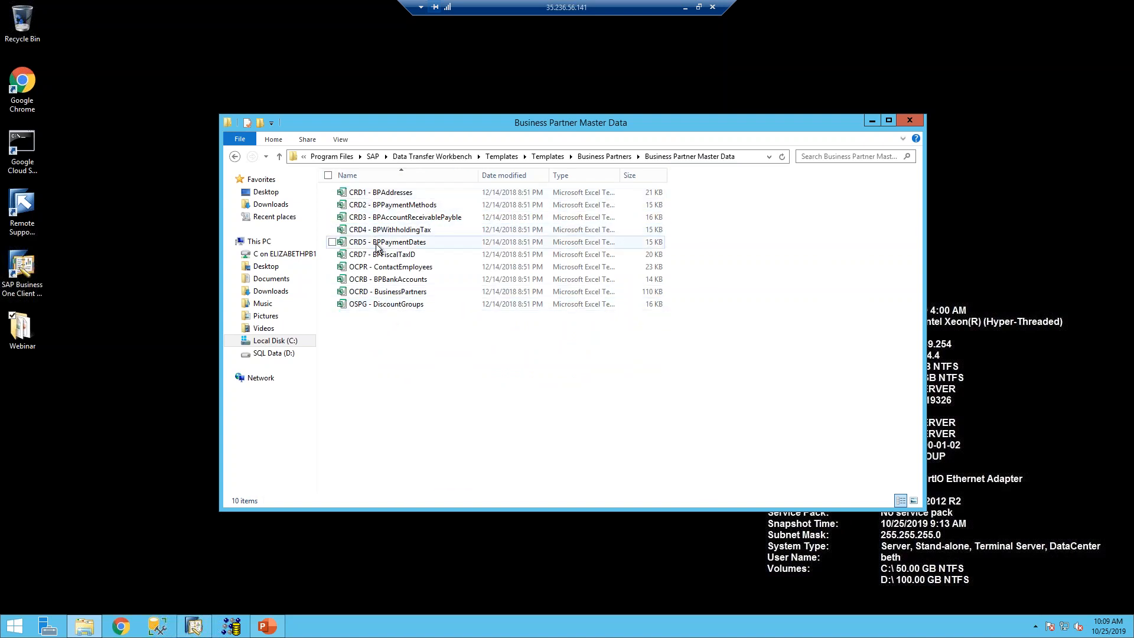
left_click(395, 295)
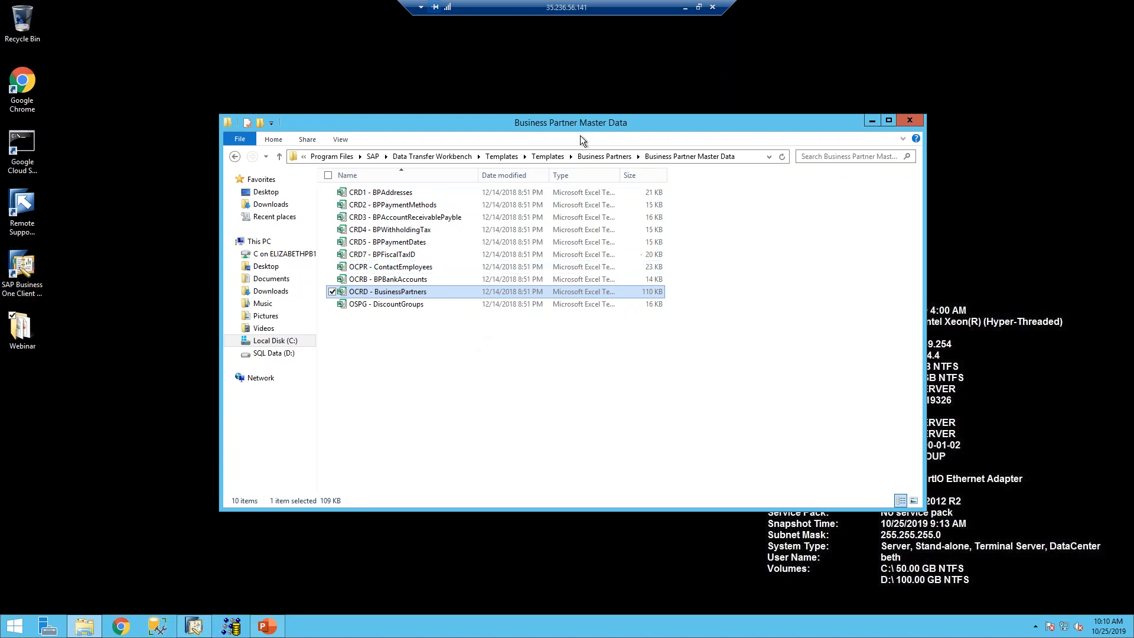
- Go back up to the outer Templates folder and select the Samples folder
left_click(545, 155)
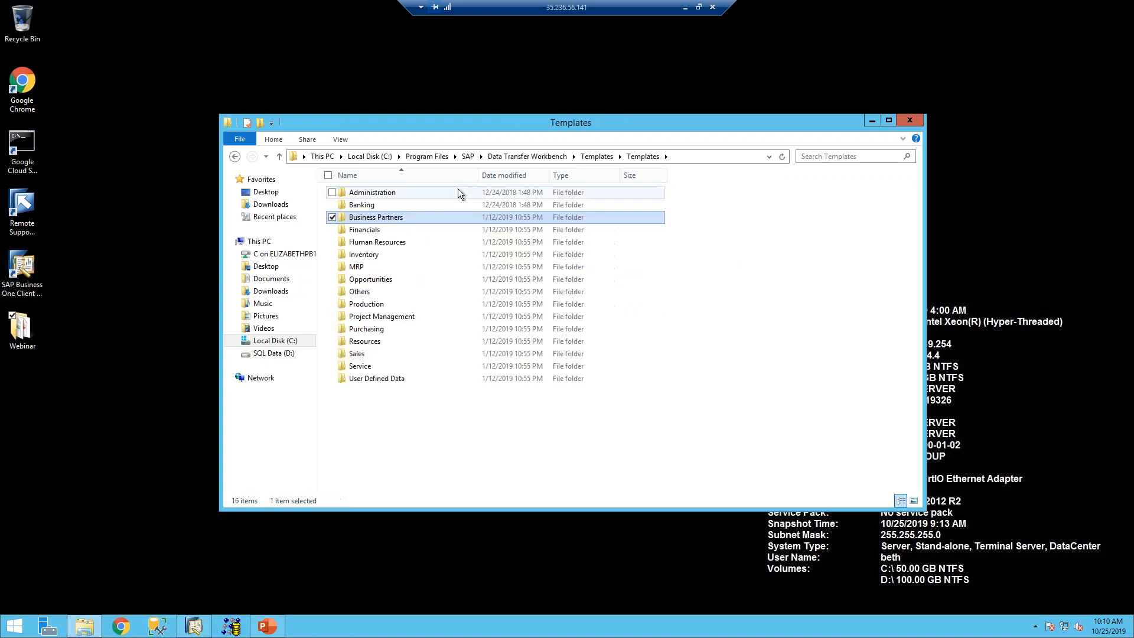
left_click(583, 156)
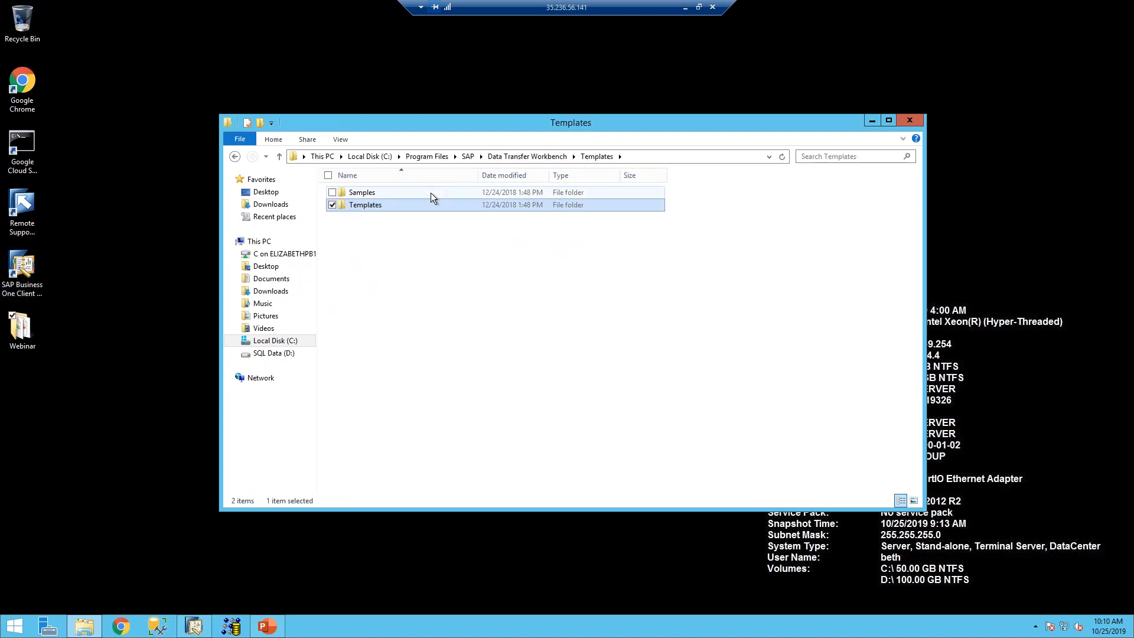
left_click(431, 193)
- Open OCRD - BusinessPartners from Samples > 1. Add New Data > Business Partners > Business Partner Master Data
double_click(431, 192)
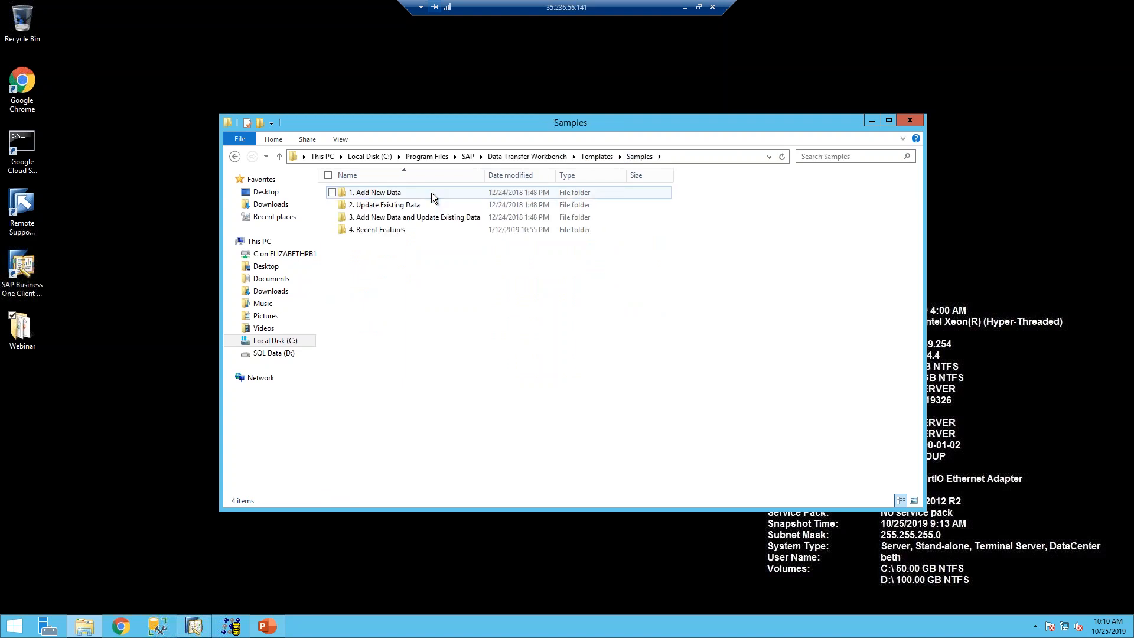
double_click(370, 195)
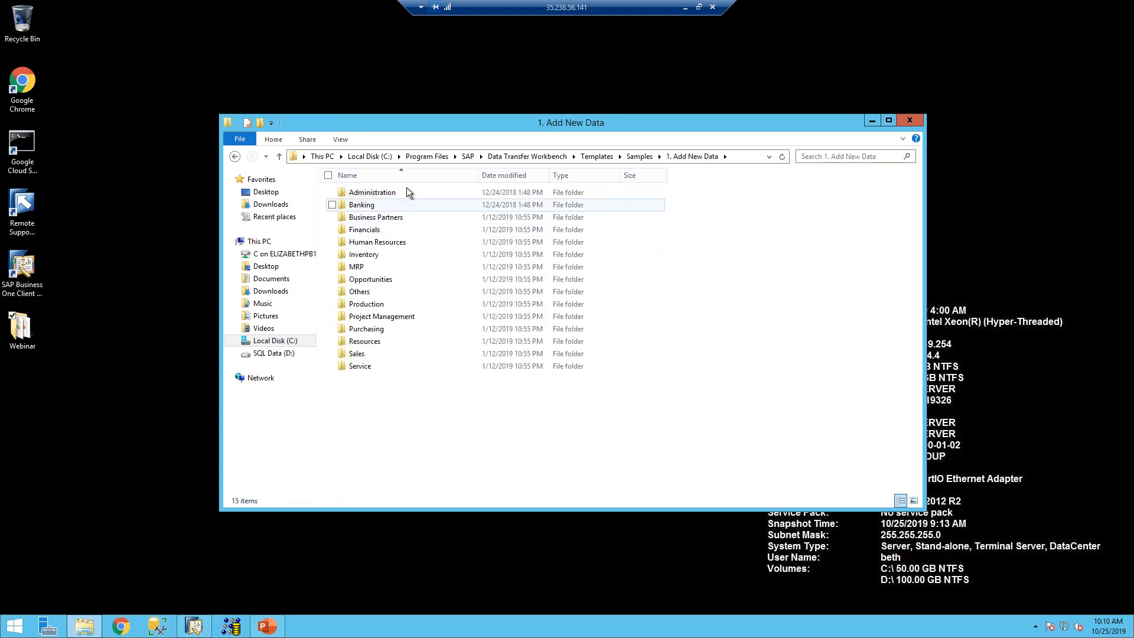
double_click(417, 217)
double_click(419, 231)
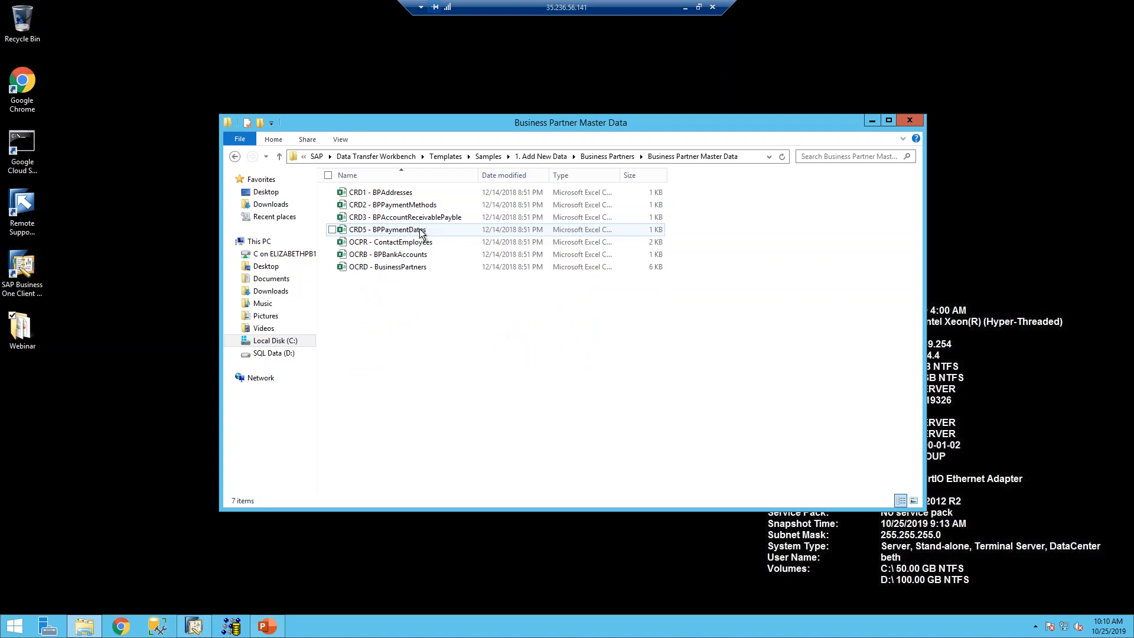
double_click(394, 264)
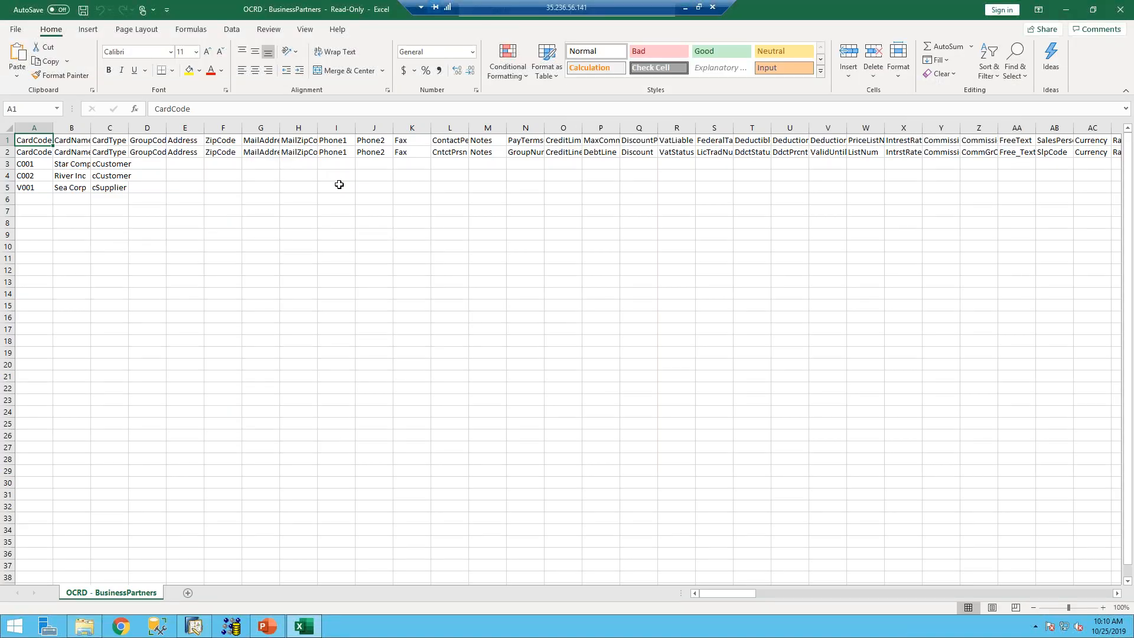
- Close the OCRD - BusinessPartners sample workbook in Excel
left_click(1120, 9)
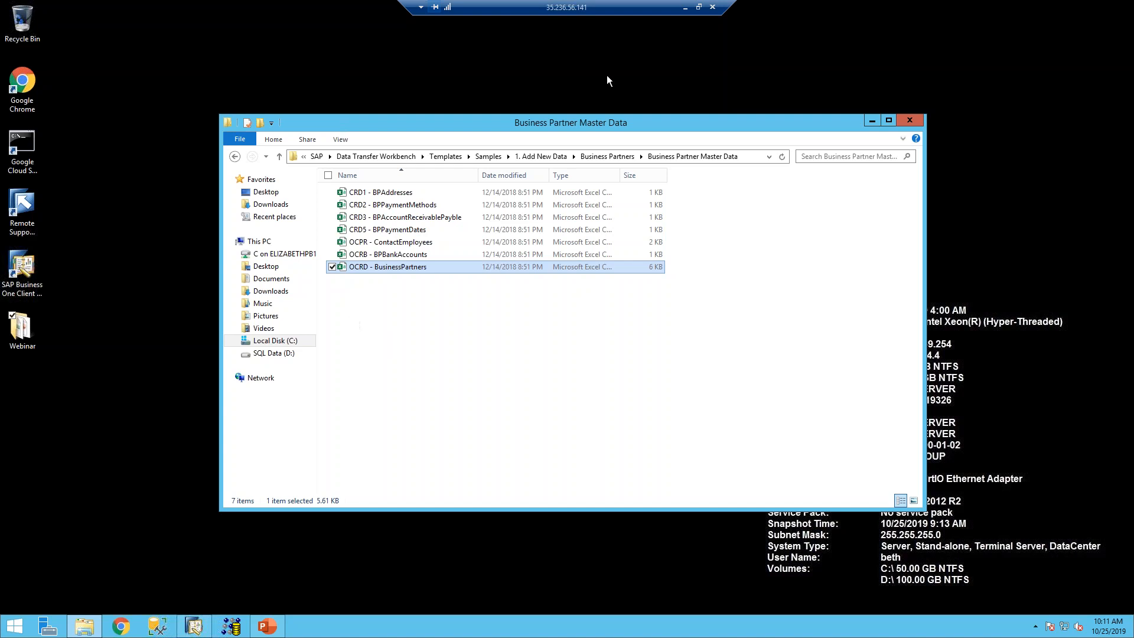
- Return up through Business Partners and Samples to the Data Transfer Workbench Templates folder
left_click(606, 156)
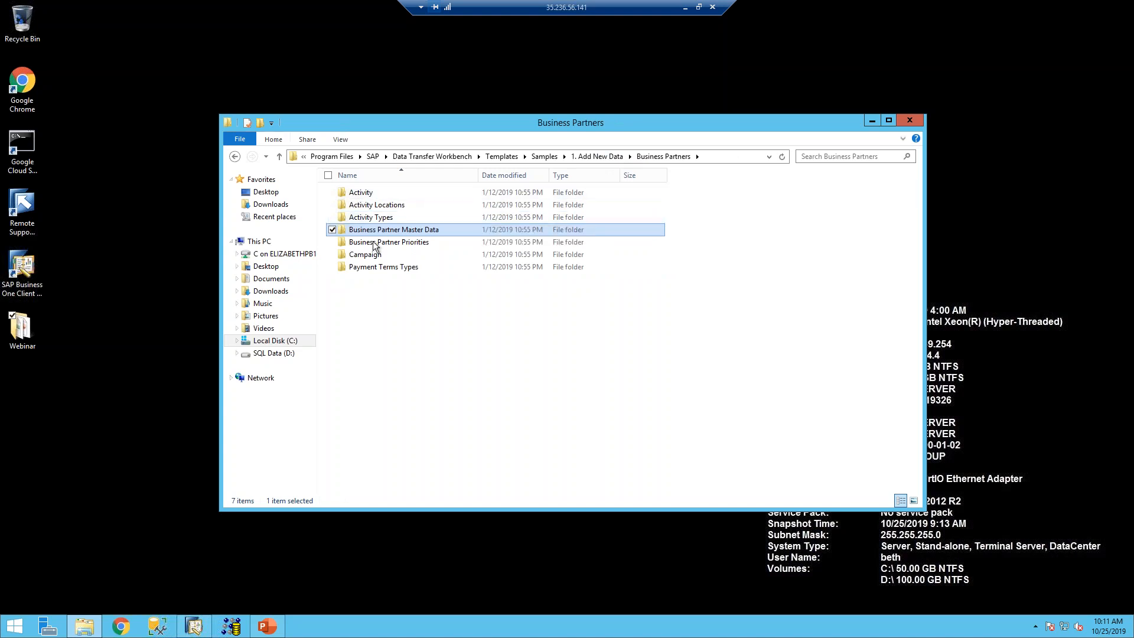
left_click(542, 157)
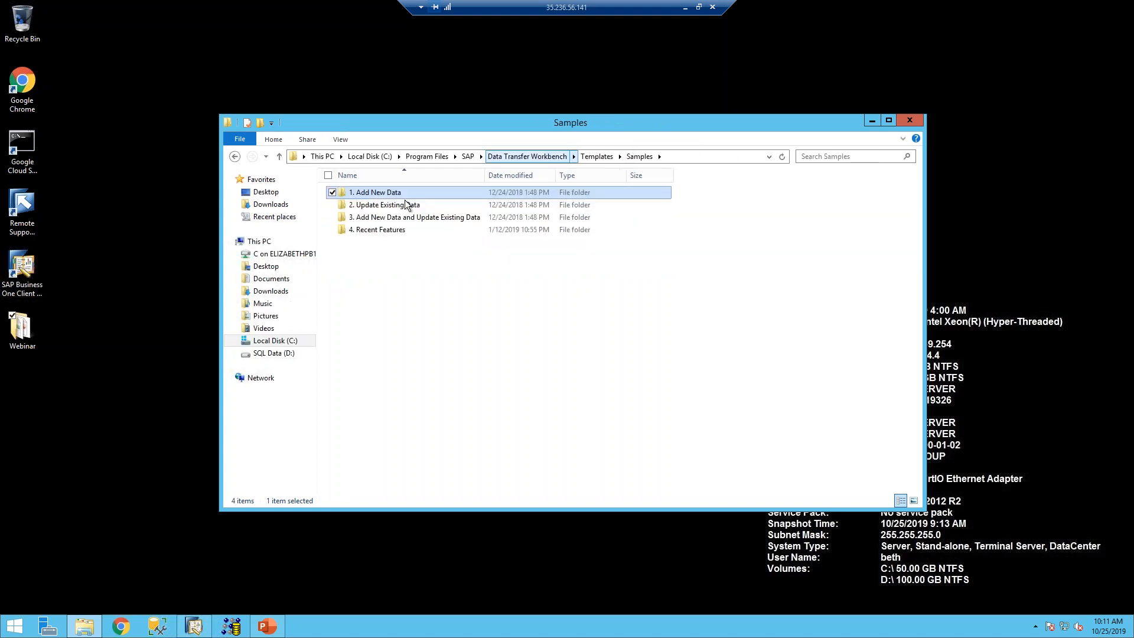
left_click(582, 155)
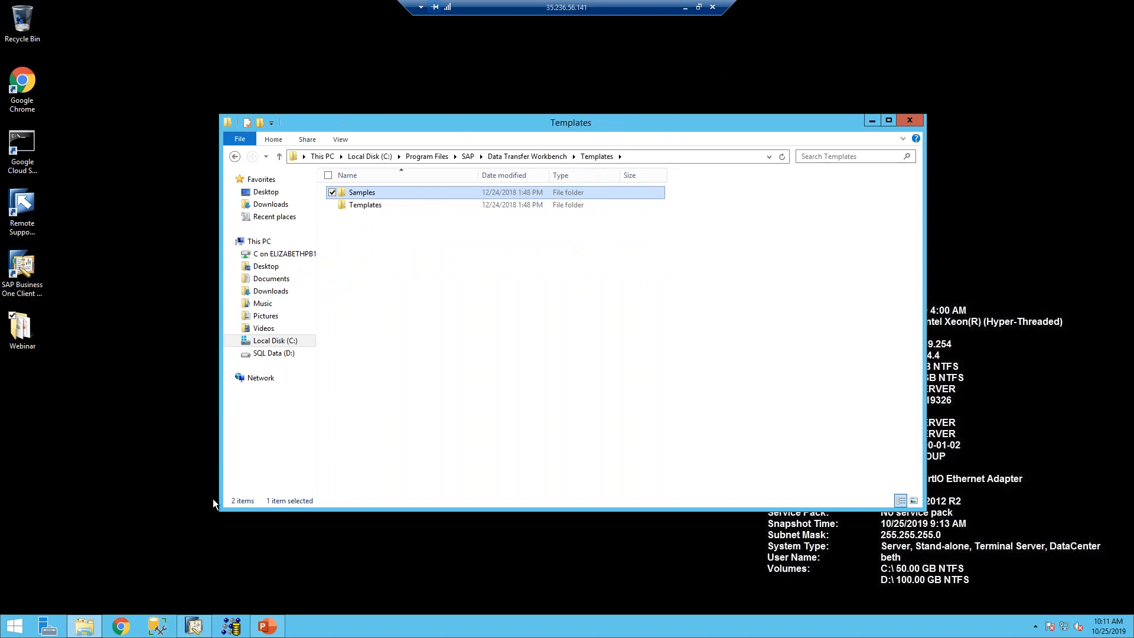
right_click(236, 631)
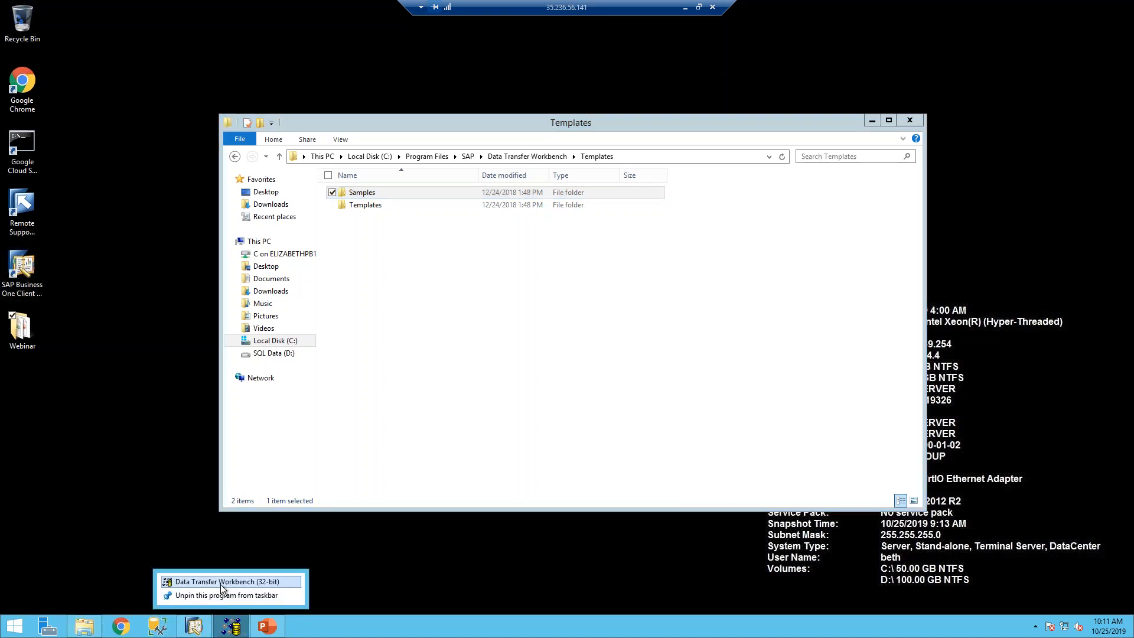
right_click(221, 583)
- Launch the Data Transfer Workbench as administrator from its taskbar icon
left_click(245, 547)
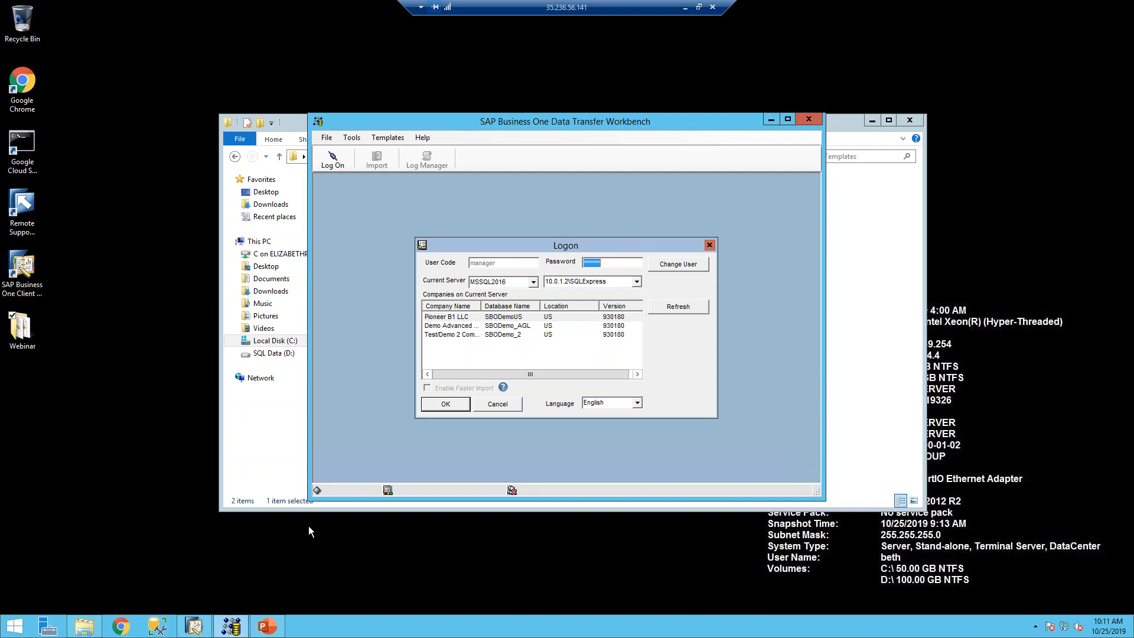
left_click(872, 121)
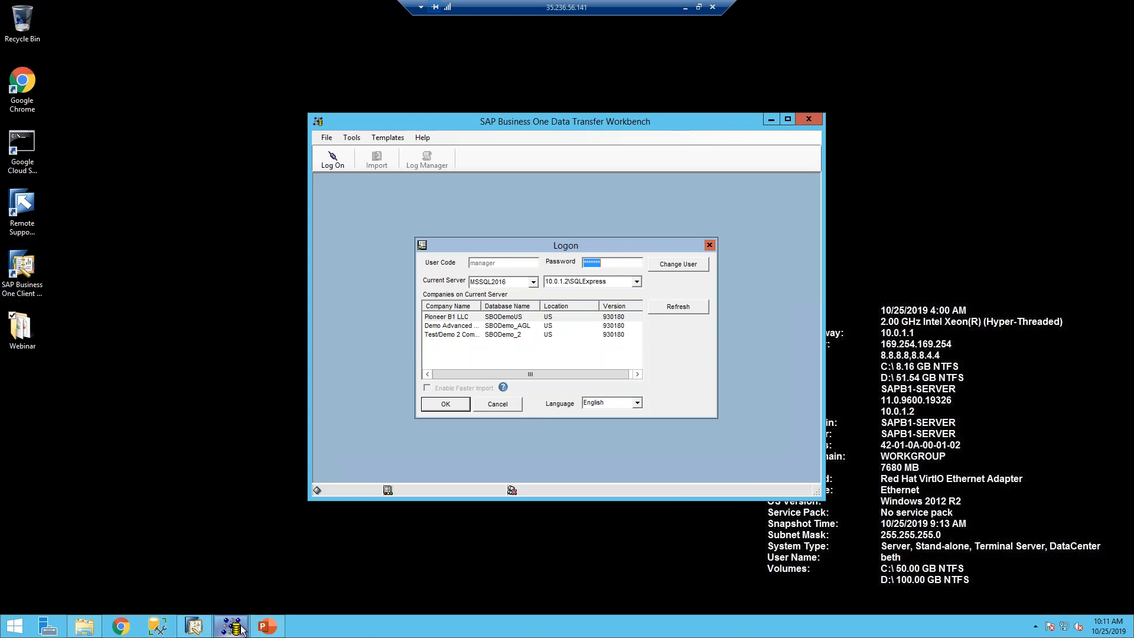
right_click(238, 628)
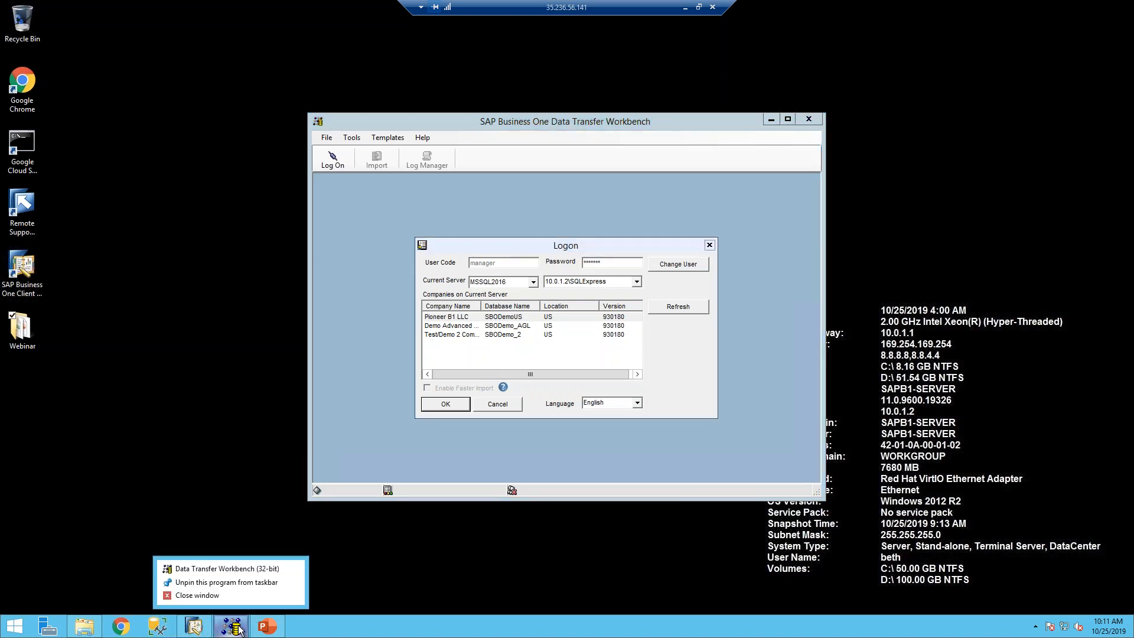
right_click(249, 570)
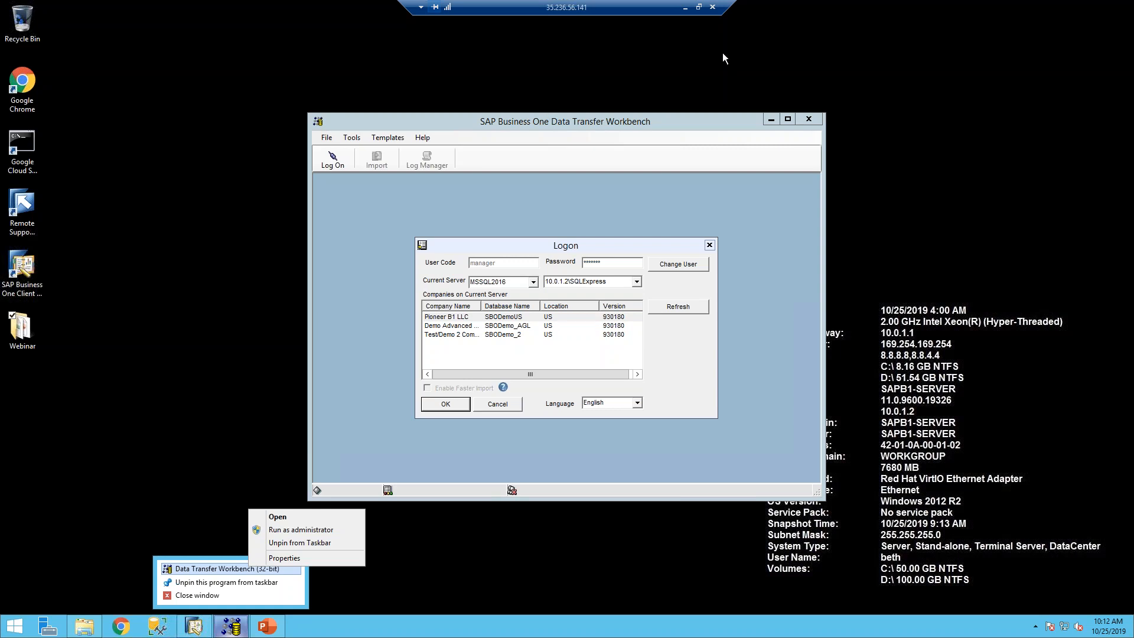
left_click(613, 263)
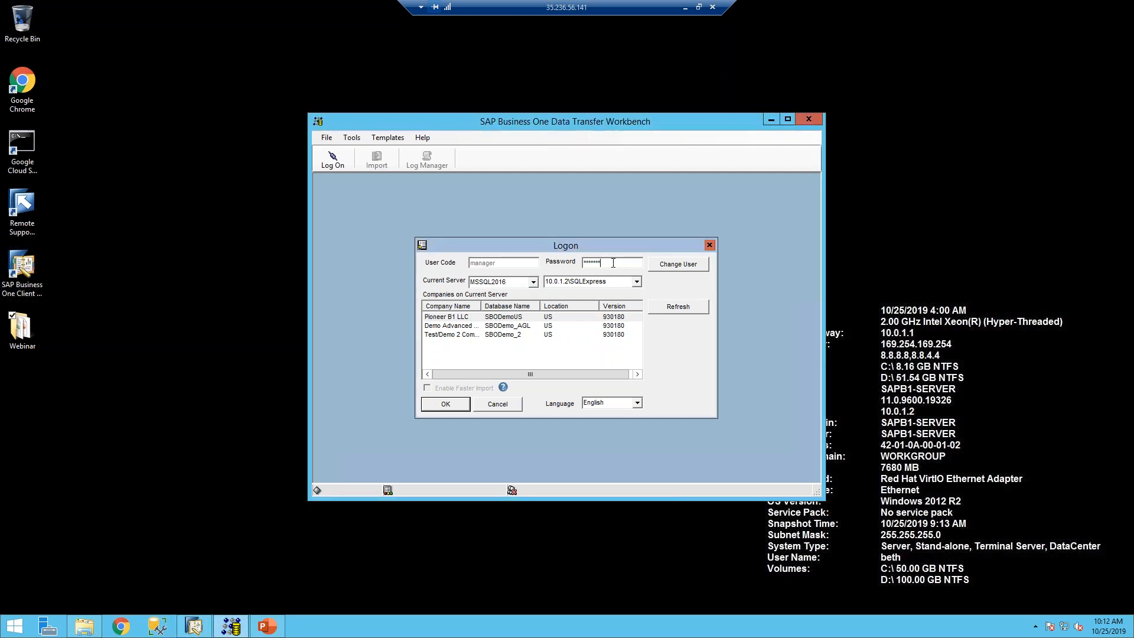
- Re-enter the logon password and log on to the Pioneer B1 LLC company
double_click(612, 263)
type("1234")
left_click(492, 317)
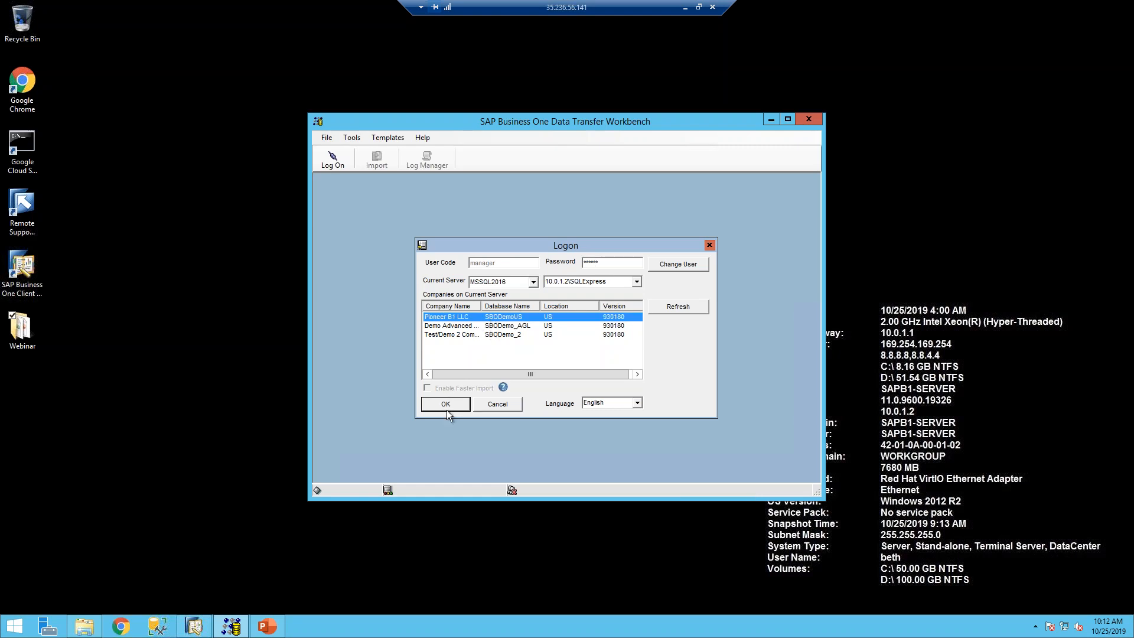
left_click(447, 409)
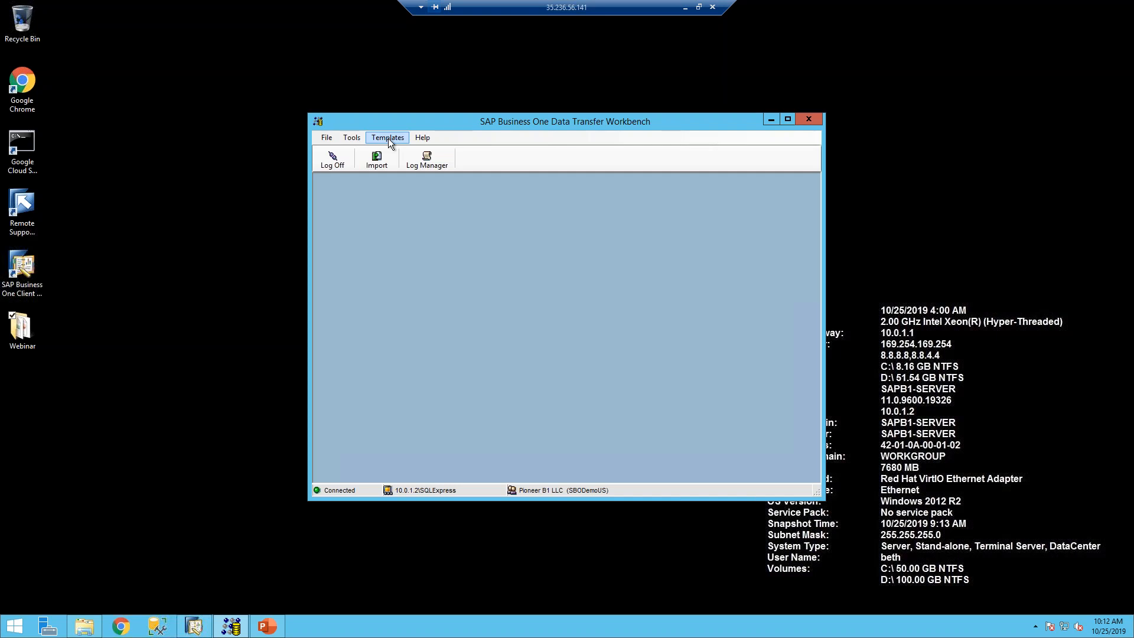
- Start a customized template for the Business Partner Master Data object
left_click(388, 139)
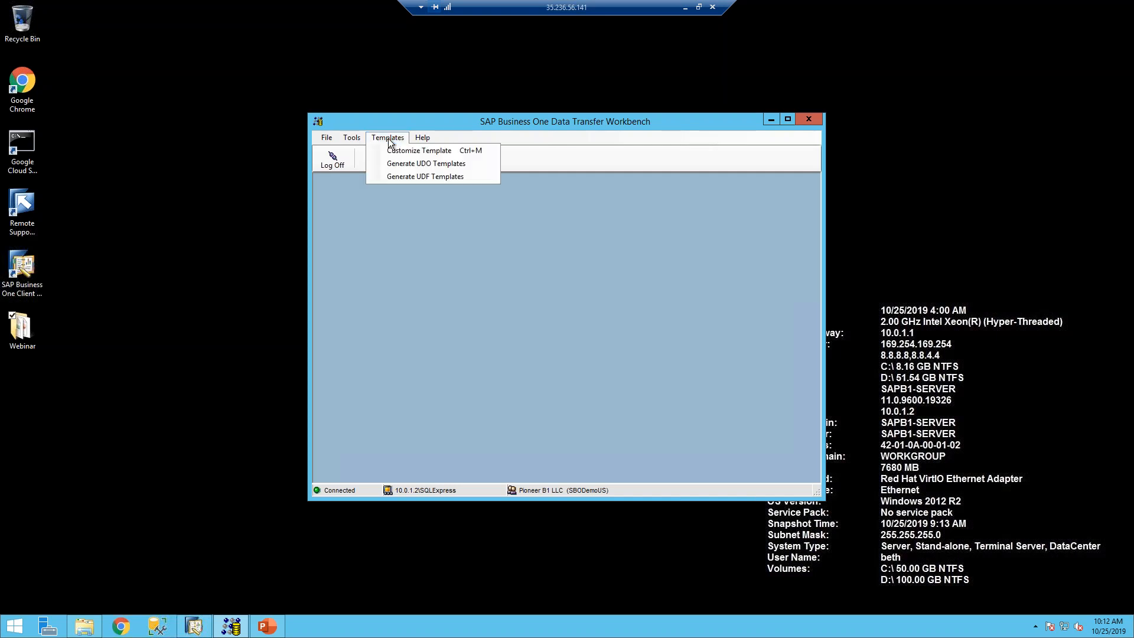
left_click(396, 150)
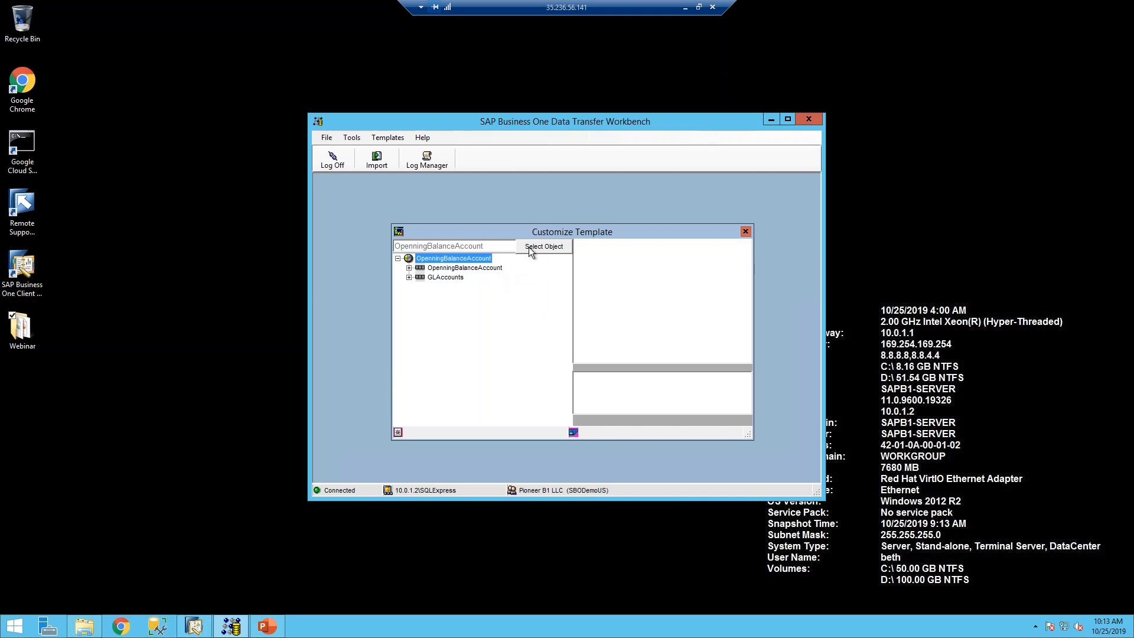
left_click(529, 247)
left_click(481, 307)
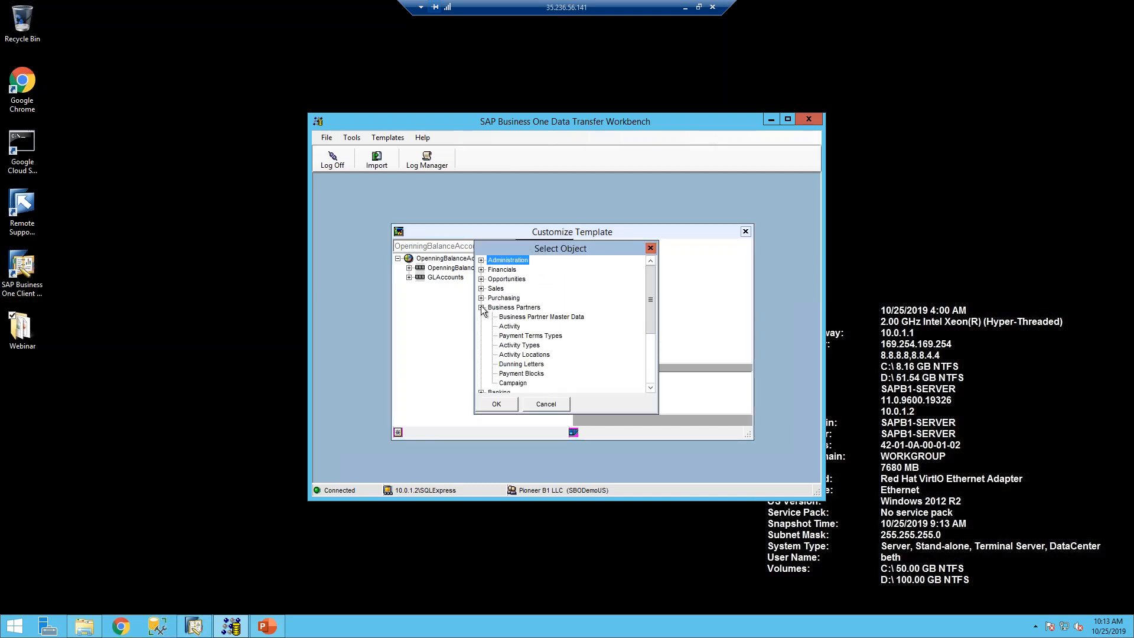
left_click(519, 318)
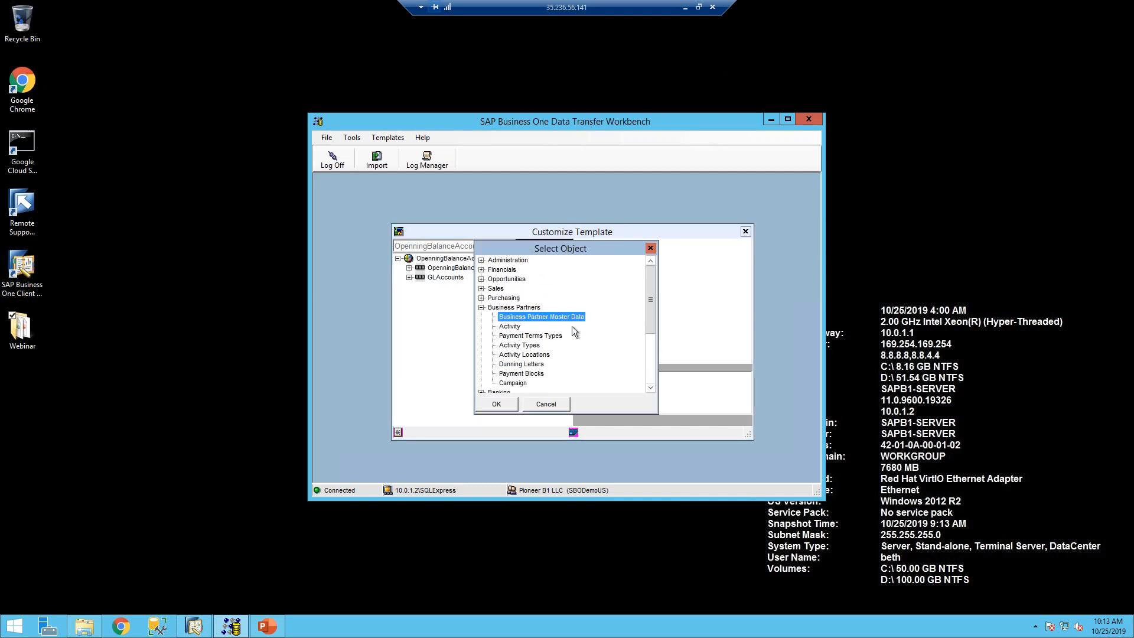
left_click(509, 409)
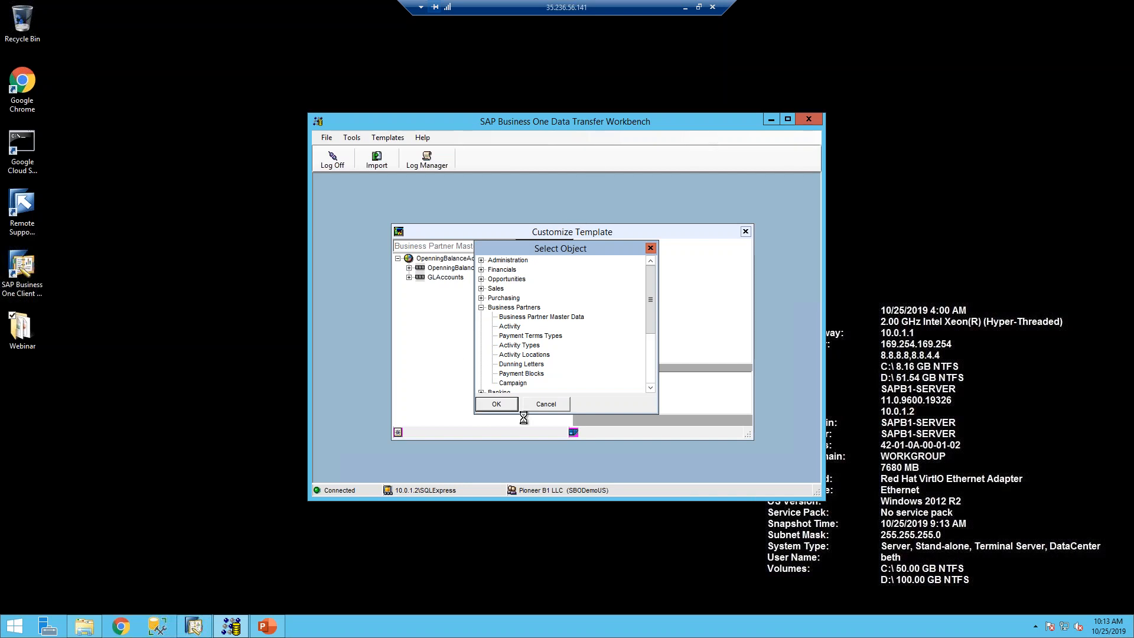
- Create the BusinessPartners structure template and save it to the Desktop as OCRD - BusinessPartners
left_click(437, 270)
right_click(437, 270)
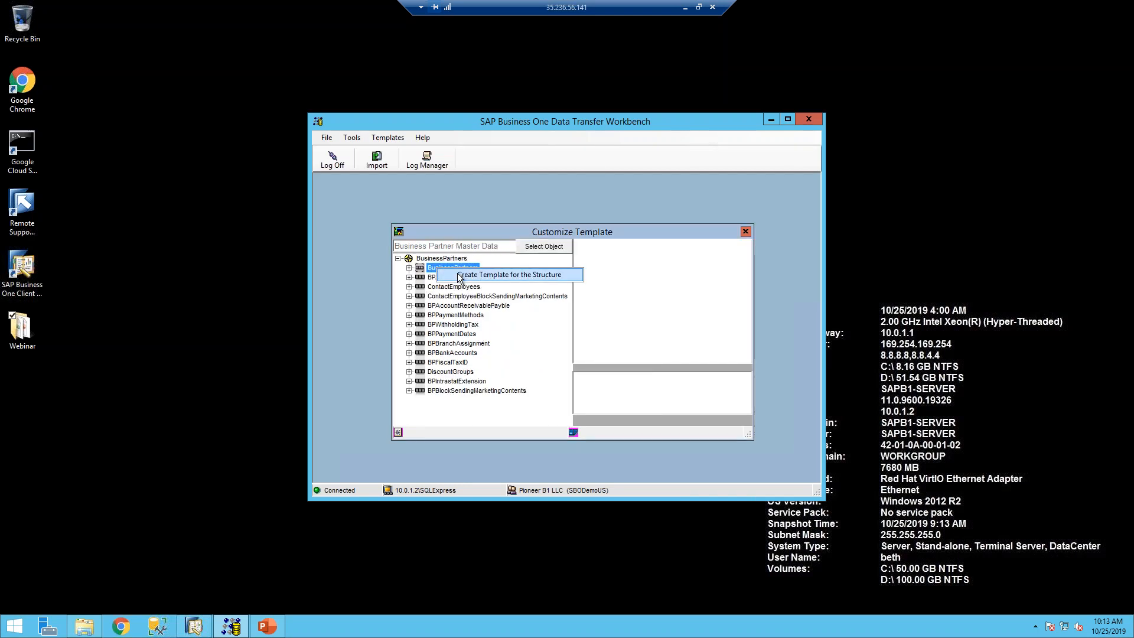
left_click(460, 276)
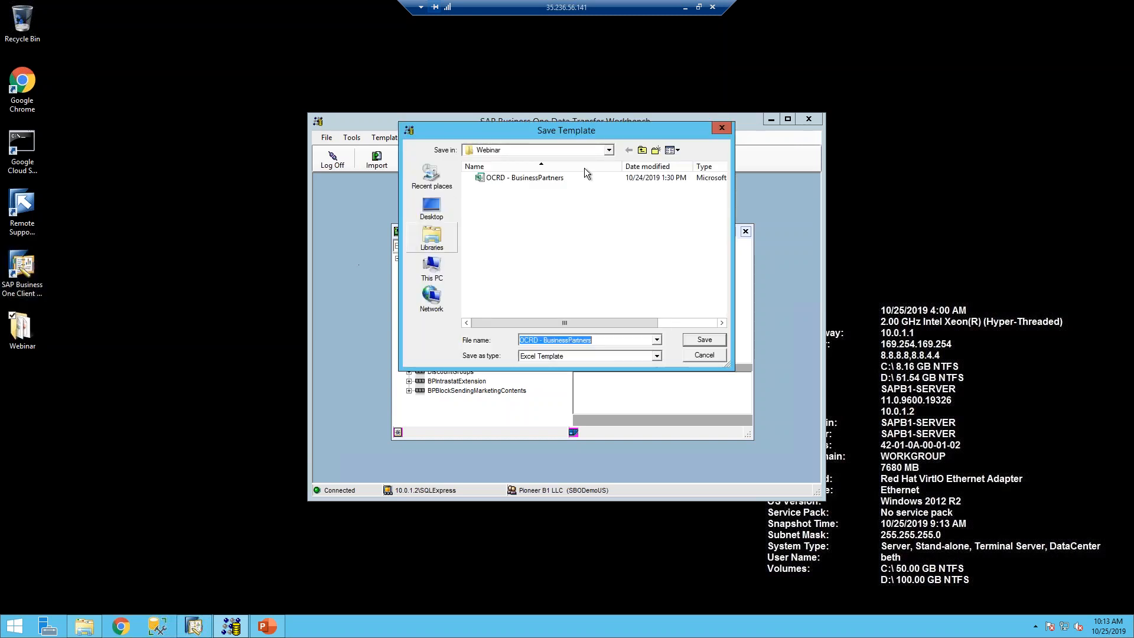
left_click(436, 200)
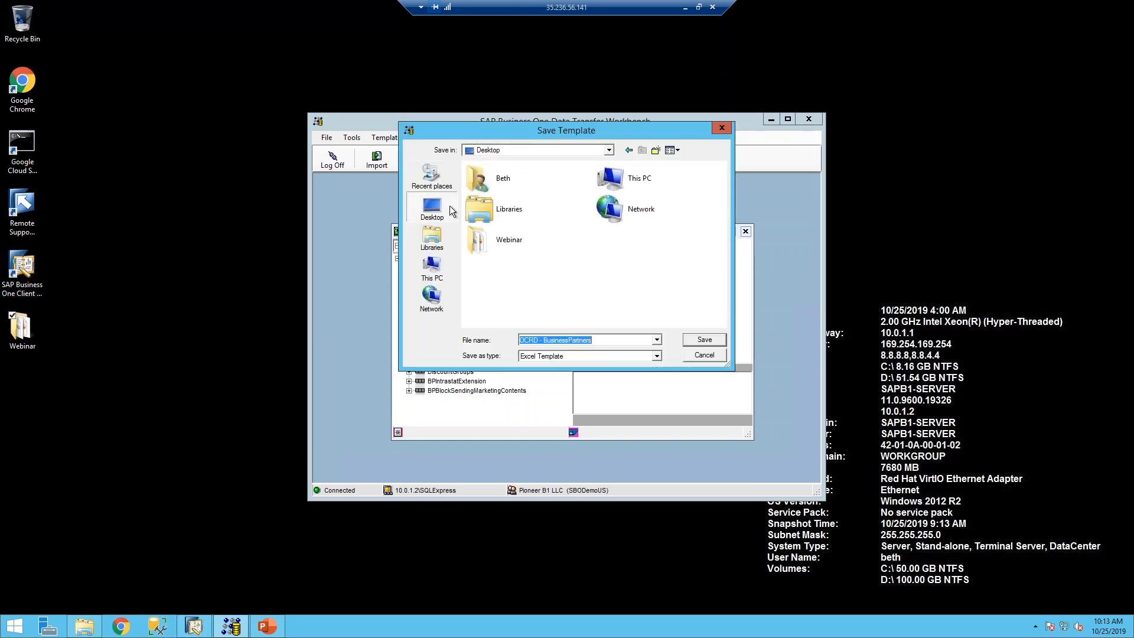
left_click(703, 342)
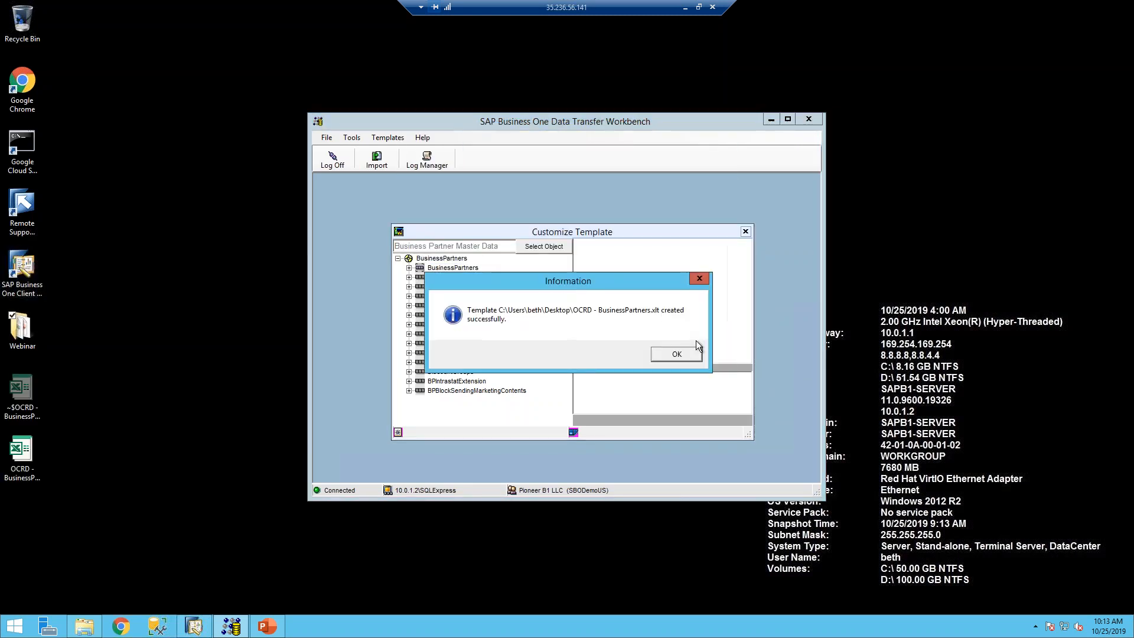
left_click(679, 357)
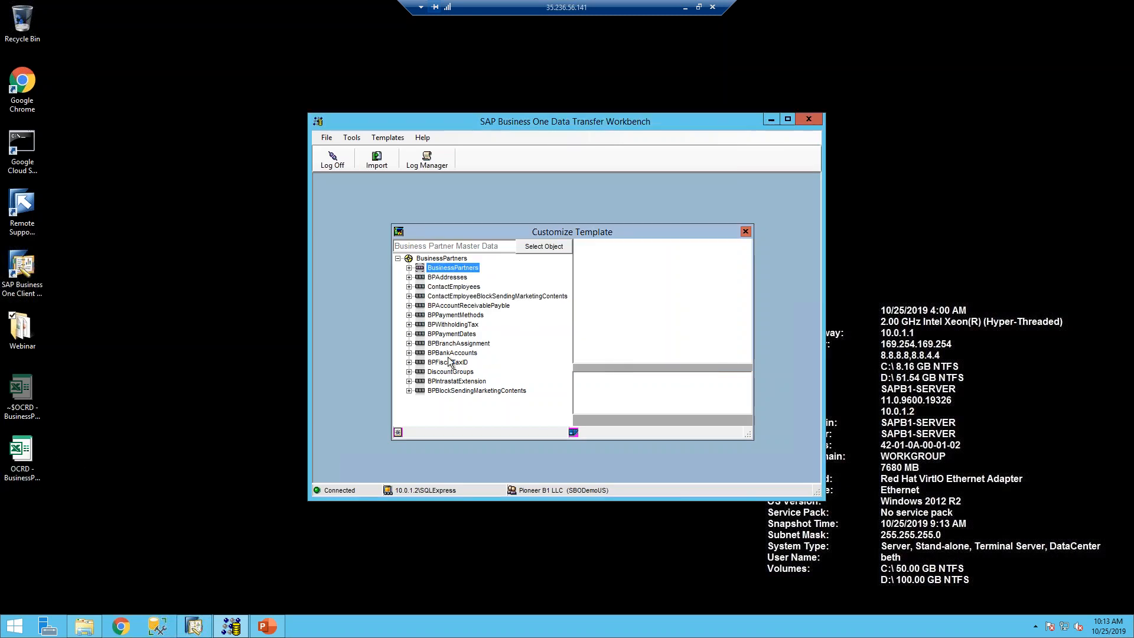
- Open the desktop OCRD - BusinessPartners template in Excel and check its CardCode, CardName, CardType headers
left_click(25, 397)
double_click(25, 397)
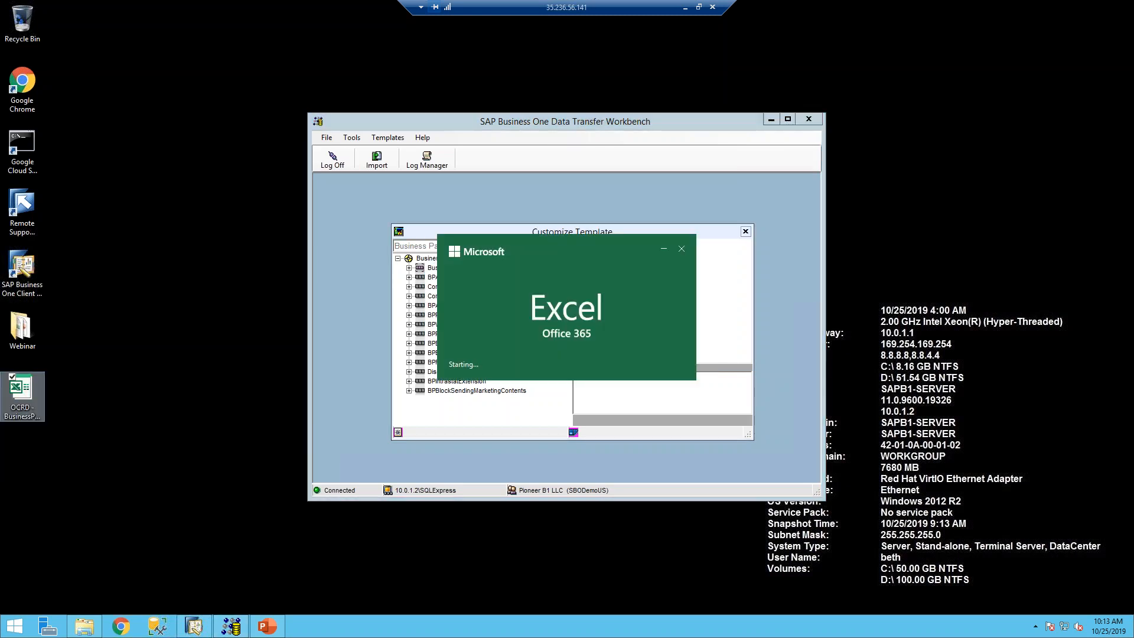
left_click(532, 343)
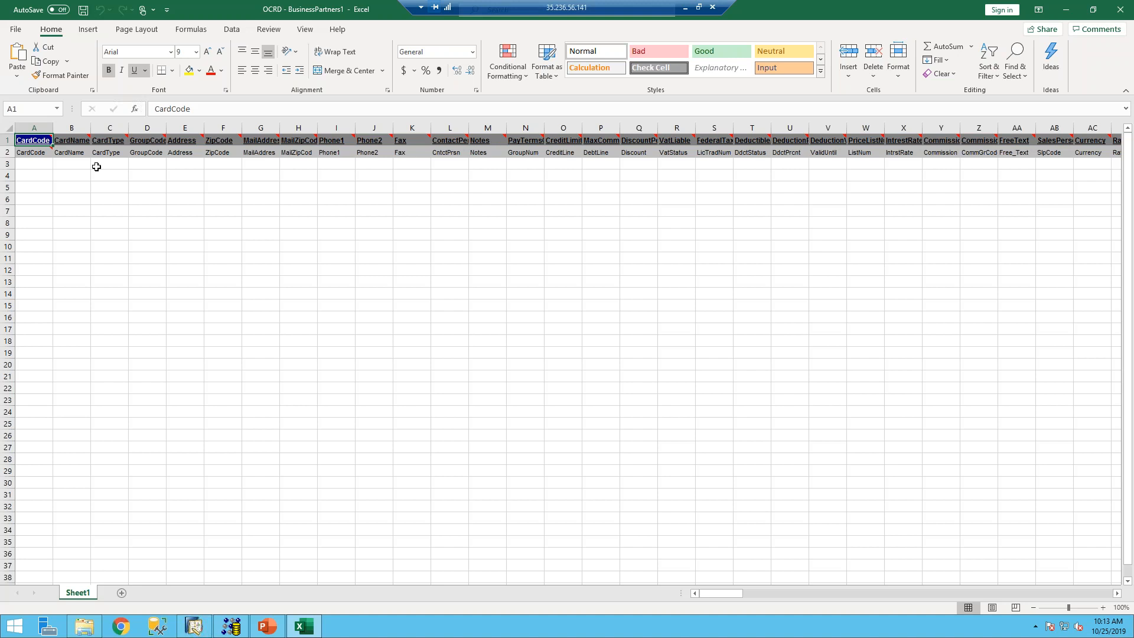
mouse_move(46, 151)
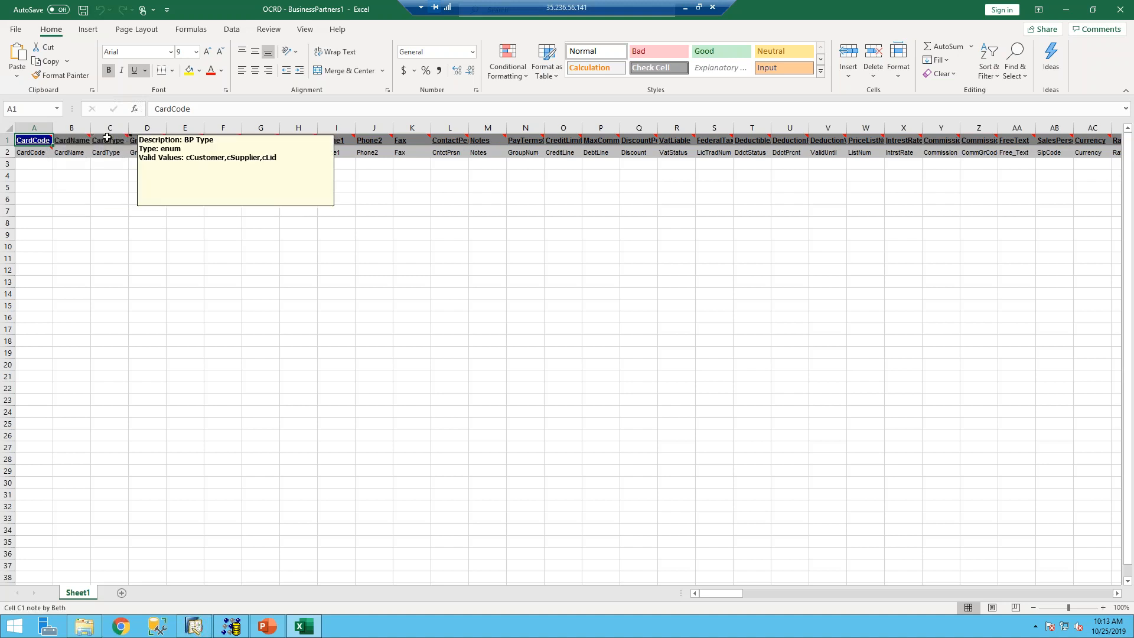
mouse_move(146, 142)
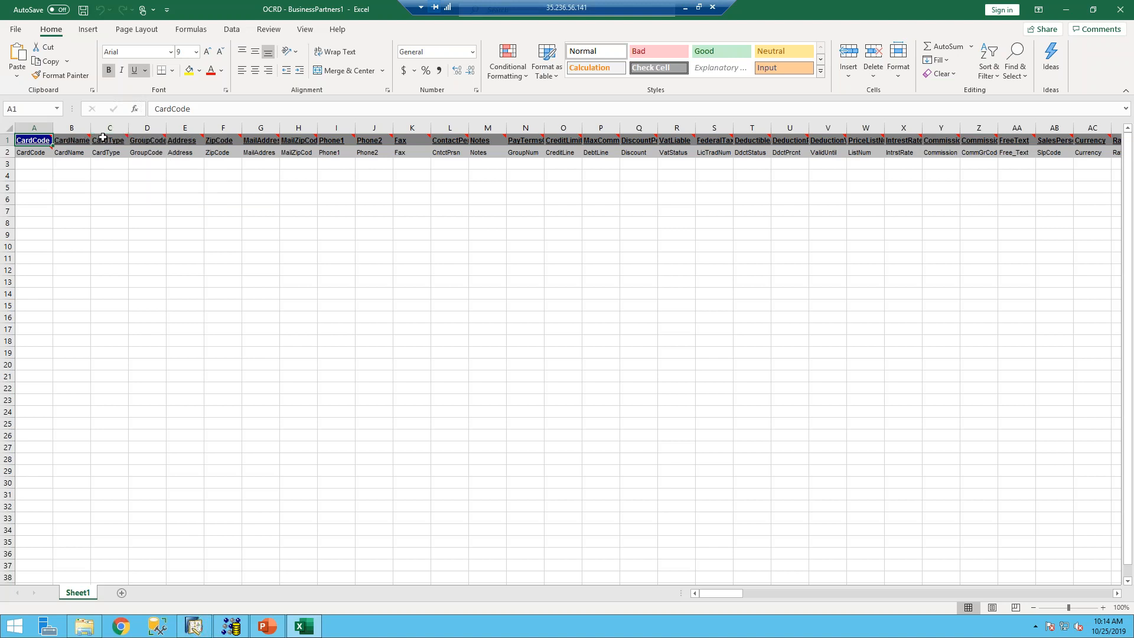
mouse_move(107, 143)
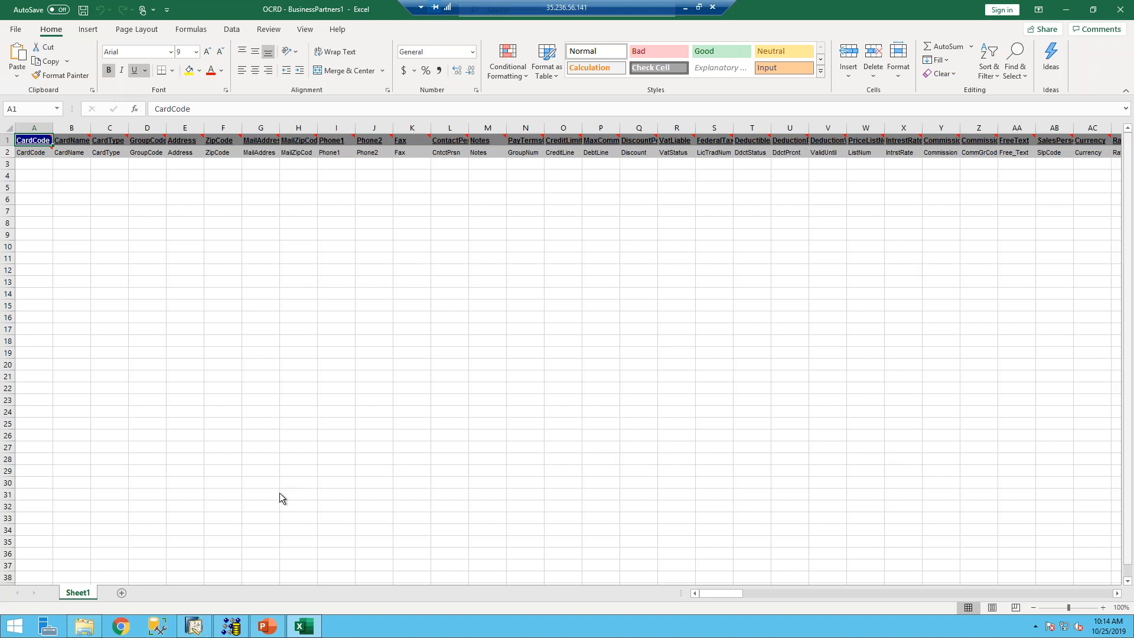
- Open the 'Webinar DTW upload' workbook from Desktop > Webinar, which lists Customer 1 to 21
left_click(83, 628)
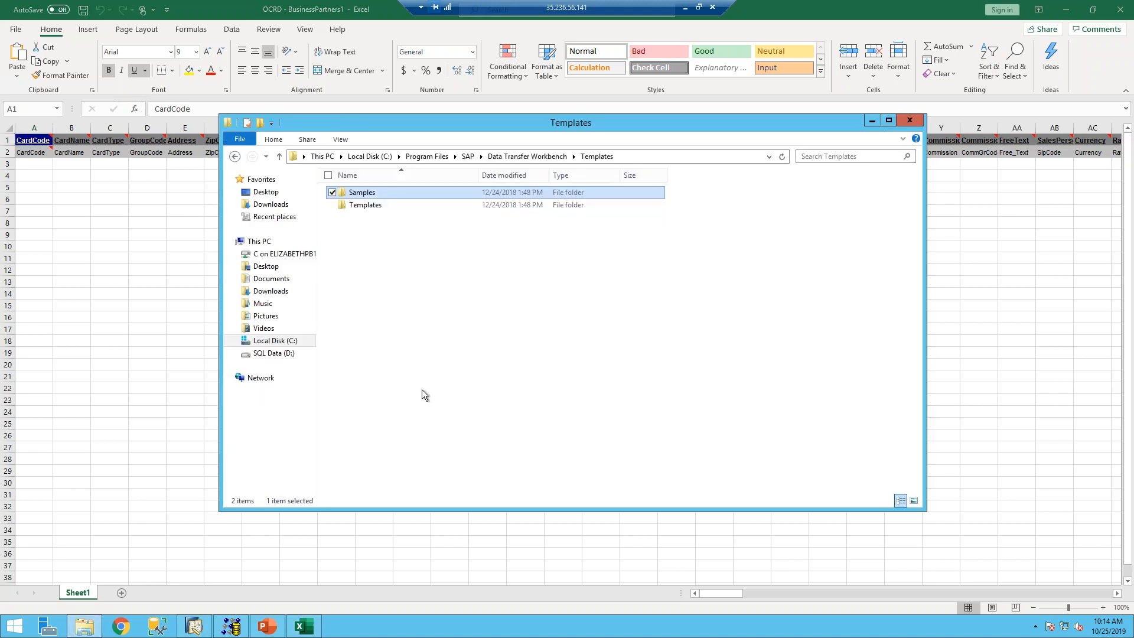
left_click(273, 195)
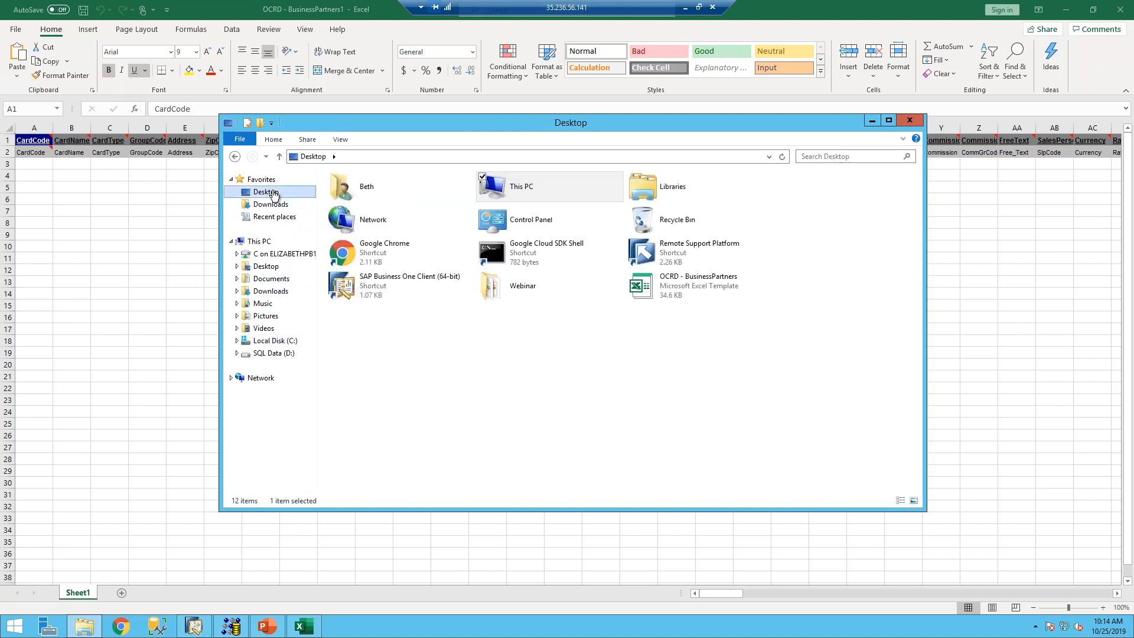
double_click(505, 288)
double_click(388, 316)
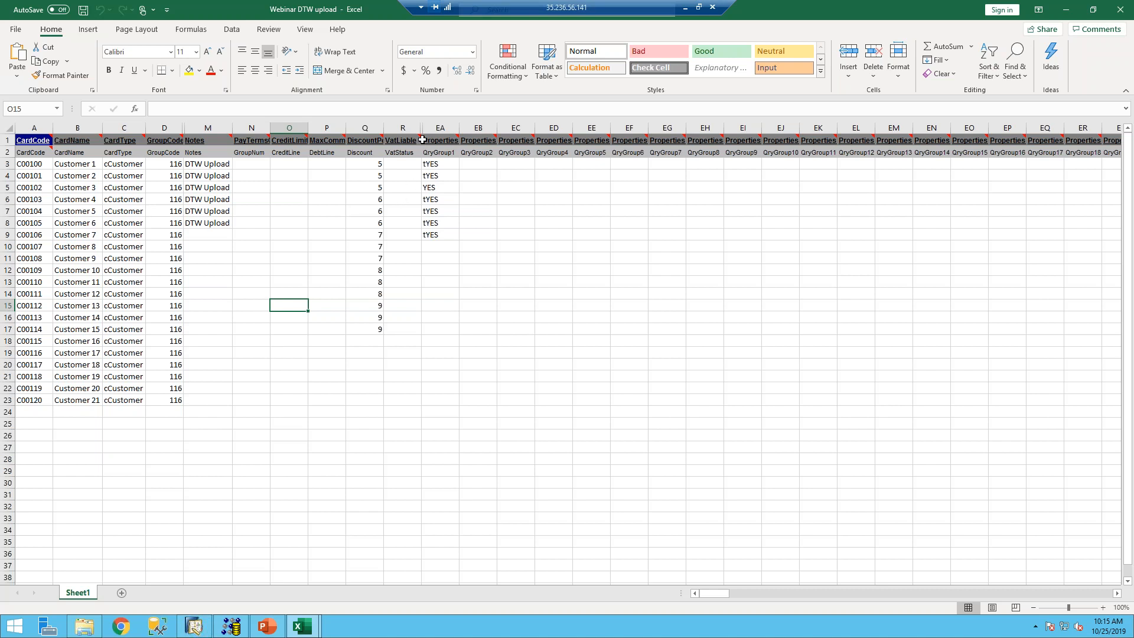
- Review the workbook's column header notes, then bring the Business Partner Customize Template dialog forward
mouse_move(418, 141)
mouse_move(268, 140)
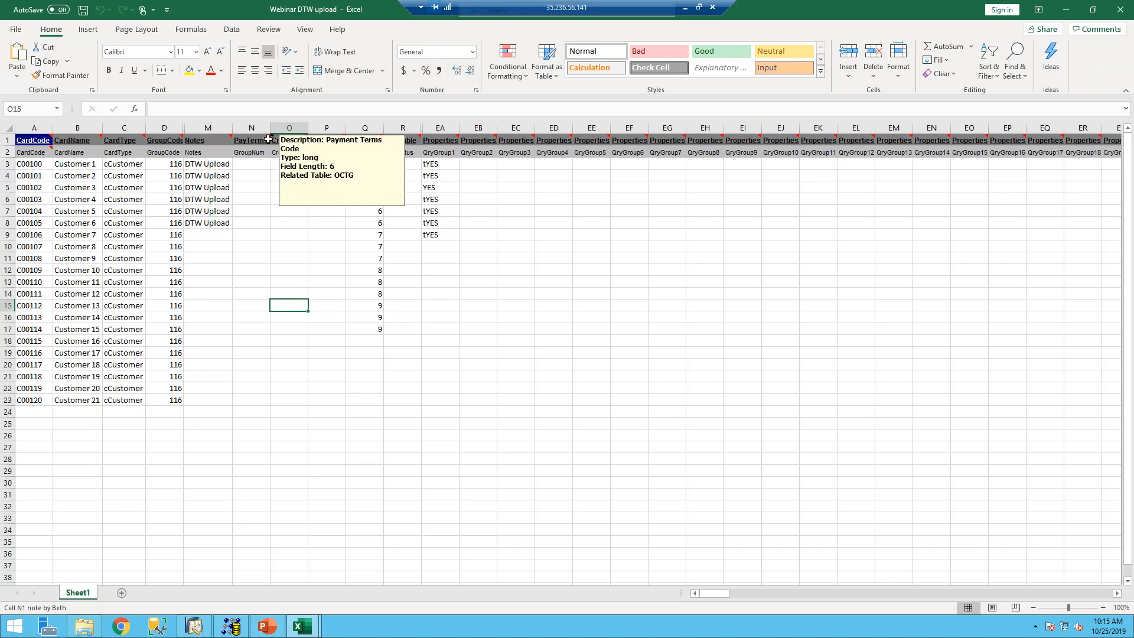
mouse_move(42, 139)
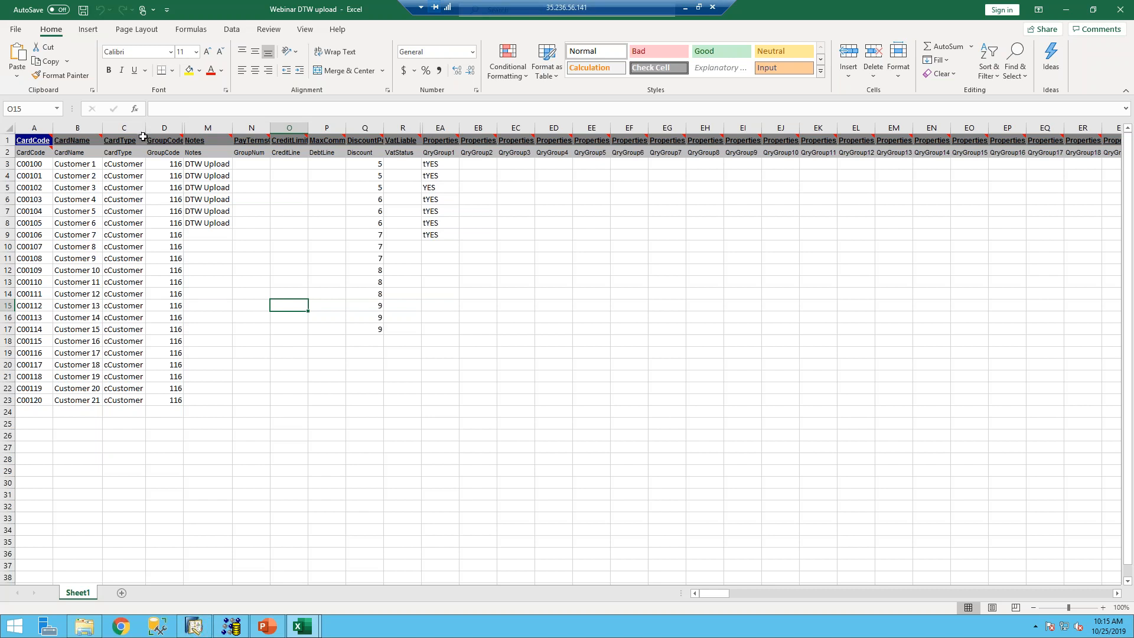
mouse_move(144, 137)
mouse_move(180, 137)
mouse_move(658, 138)
mouse_move(456, 138)
left_click(232, 632)
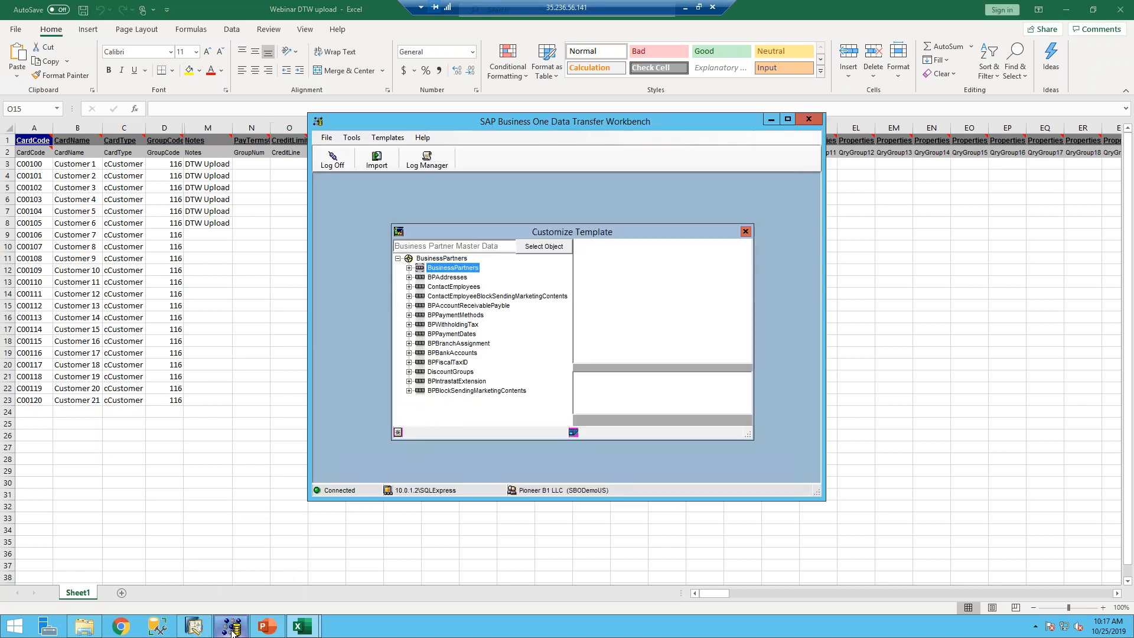
- Close Customize Template and start a Master Data import, advancing to the operation type step
left_click(745, 232)
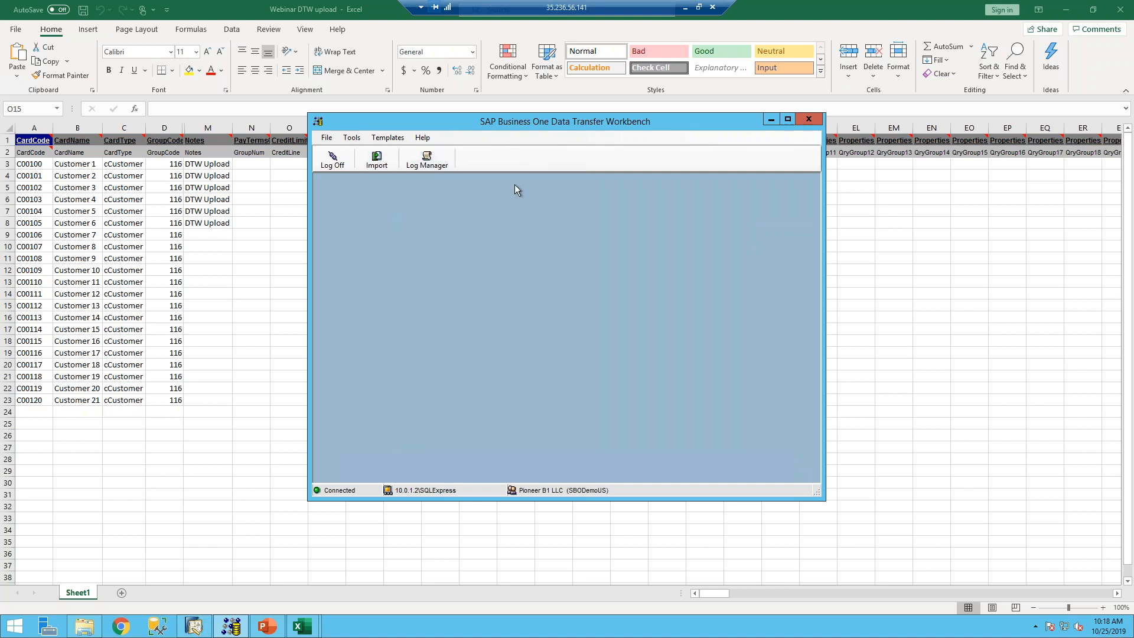
left_click(377, 166)
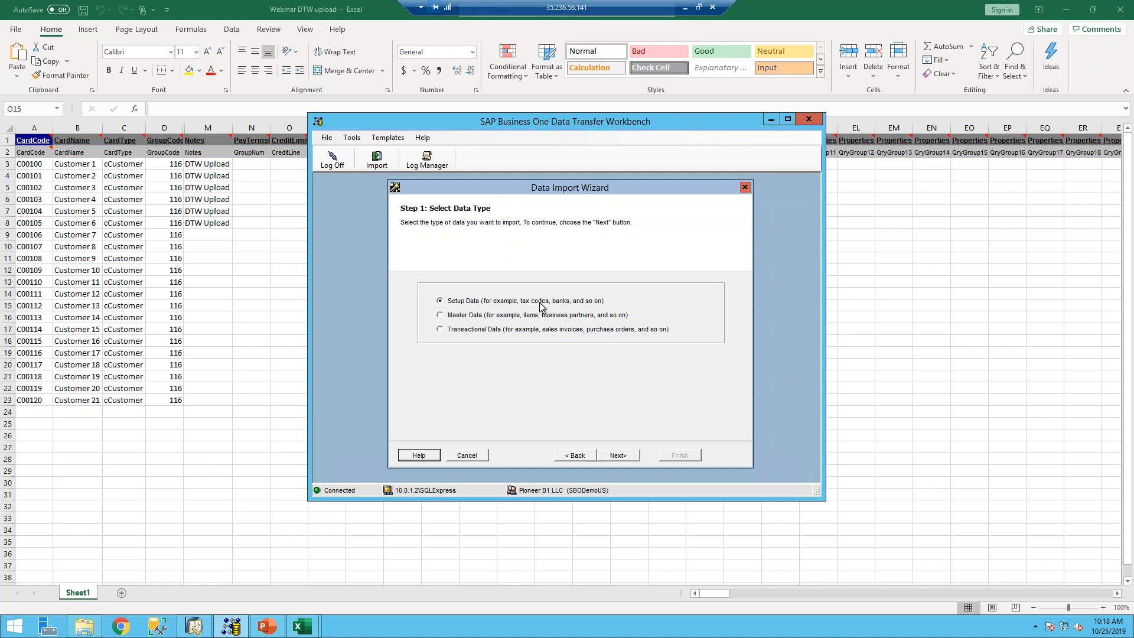
left_click(442, 316)
left_click(615, 455)
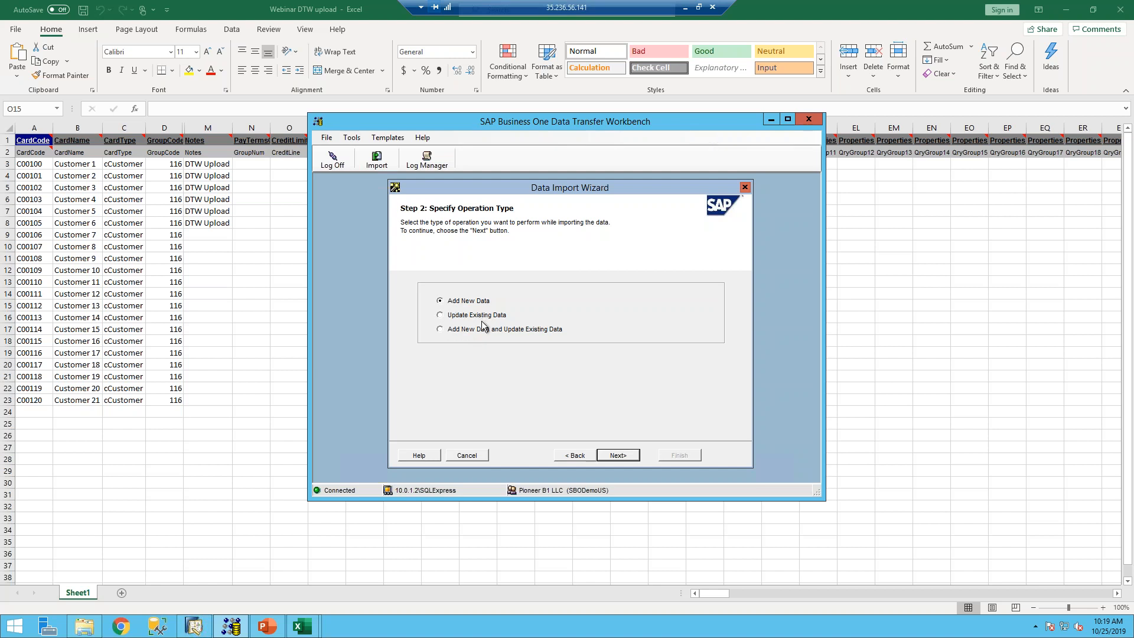
- Choose Update Existing Data for Business Partner Master Data and open the source file type list
left_click(440, 316)
left_click(624, 456)
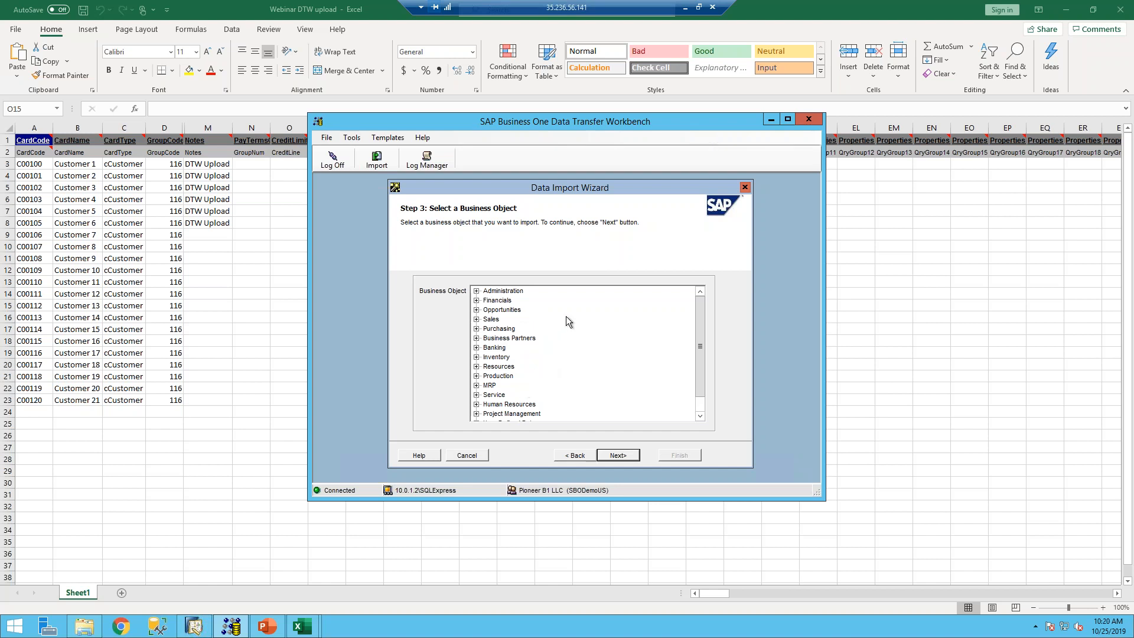
left_click(476, 339)
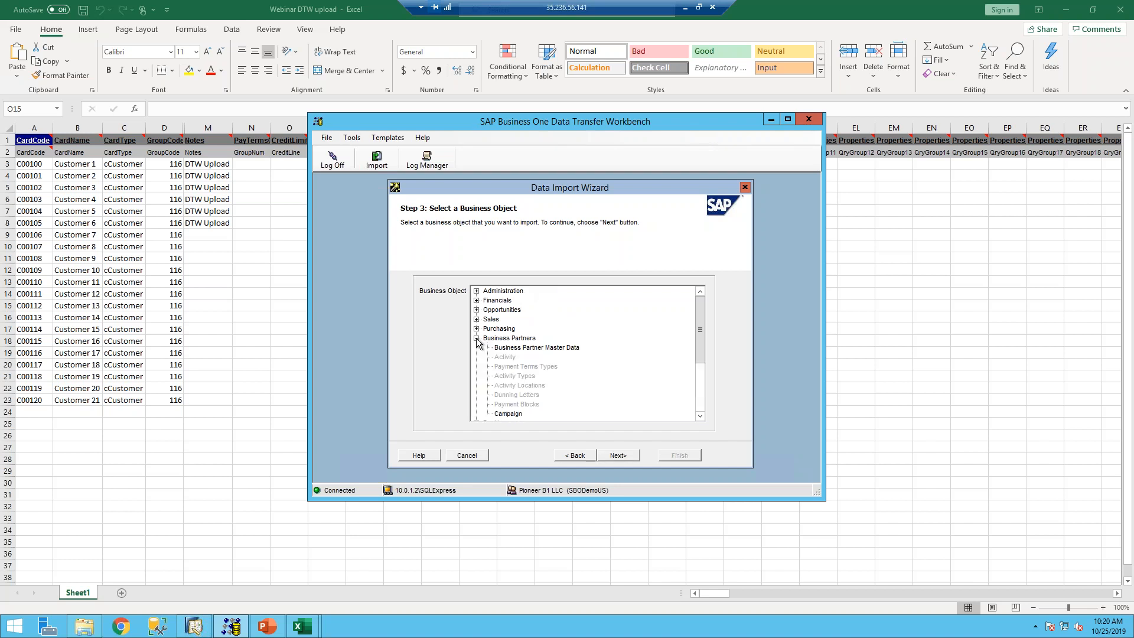
left_click(538, 349)
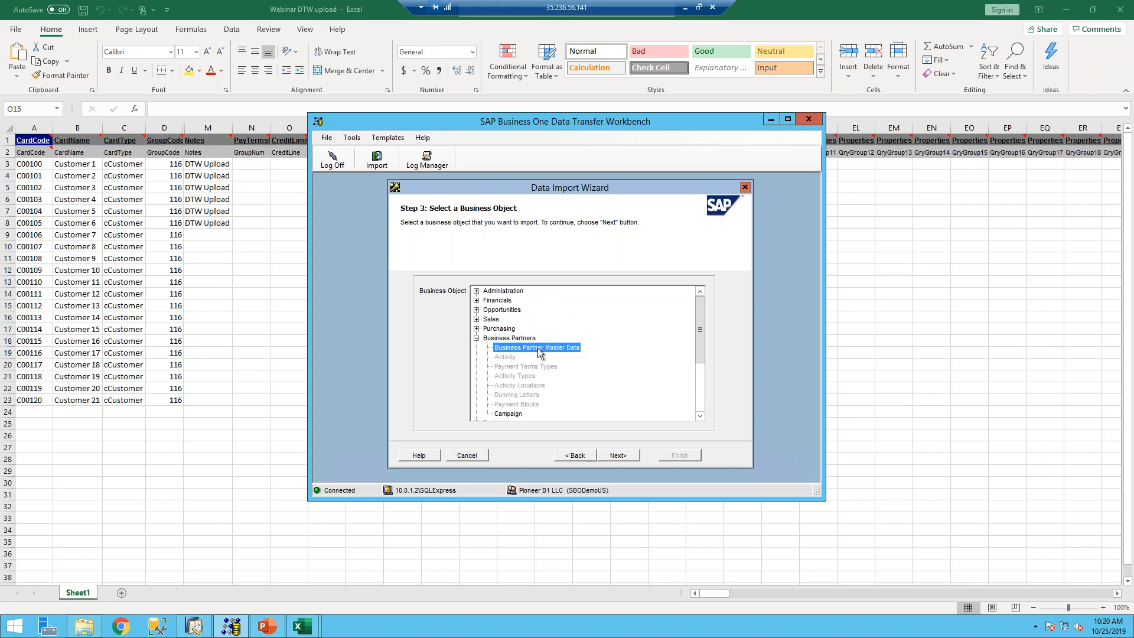
left_click(618, 455)
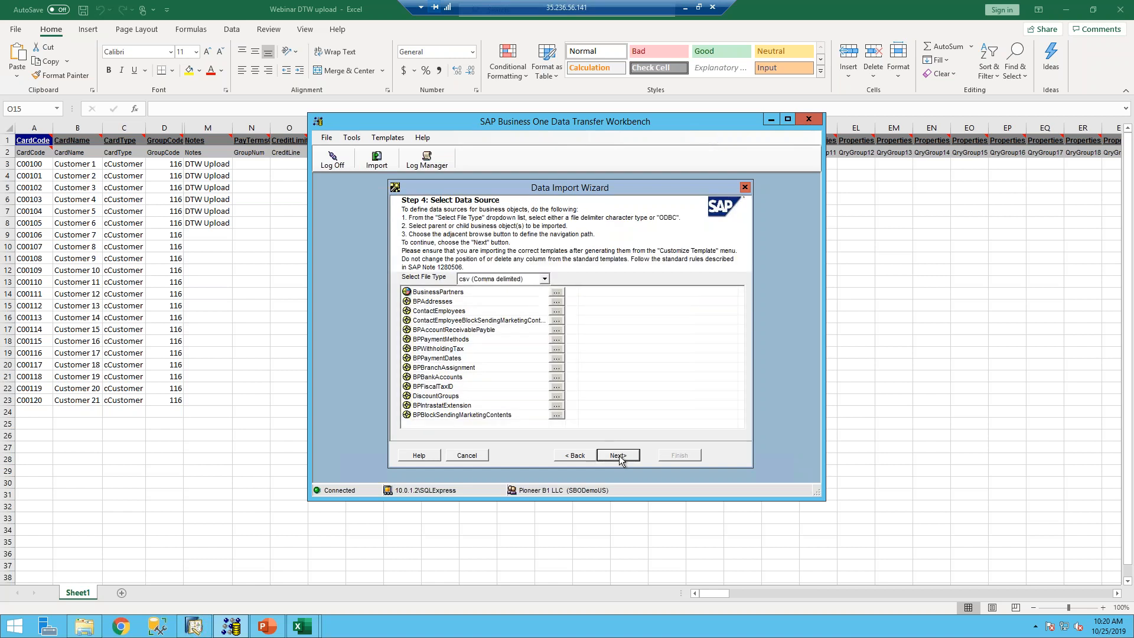
left_click(545, 279)
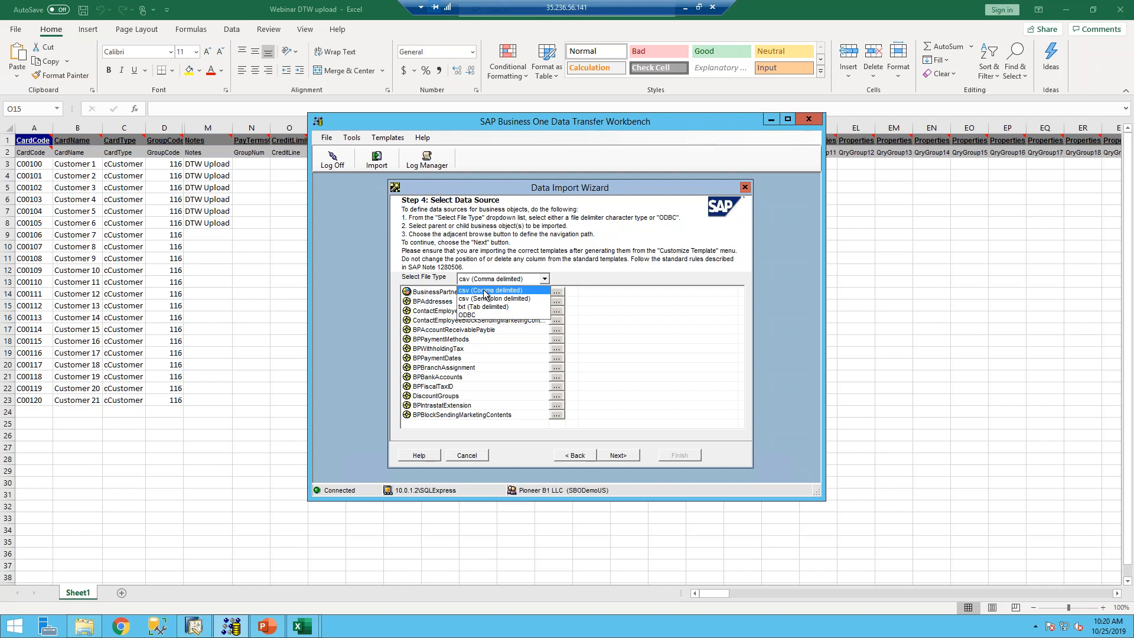
- Keep csv (Comma delimited) and select OCRD - BusinessPartners1 as the BusinessPartners source file
left_click(485, 290)
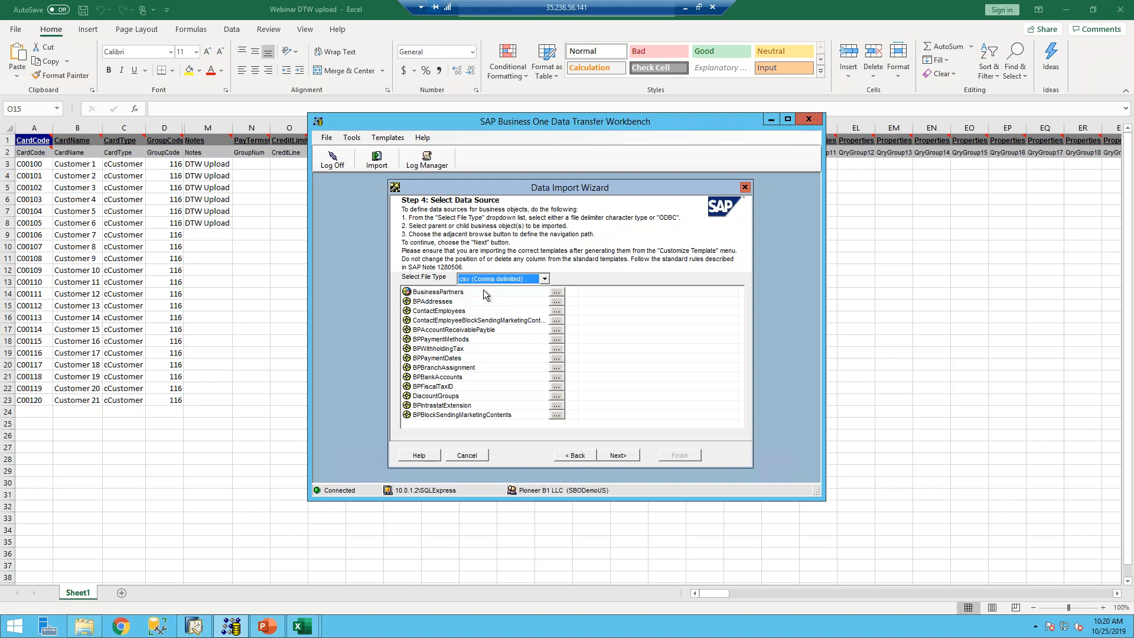
left_click(556, 292)
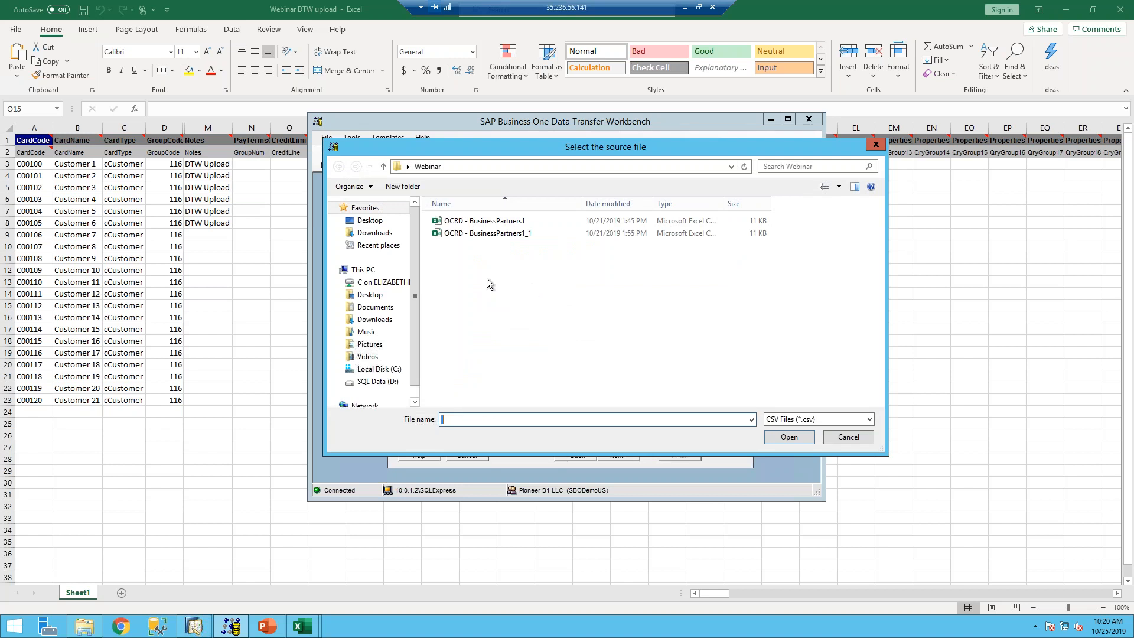
left_click(482, 223)
left_click(790, 437)
- Accept the default field mappings and advance to Step 6, Define Error Handling
left_click(617, 458)
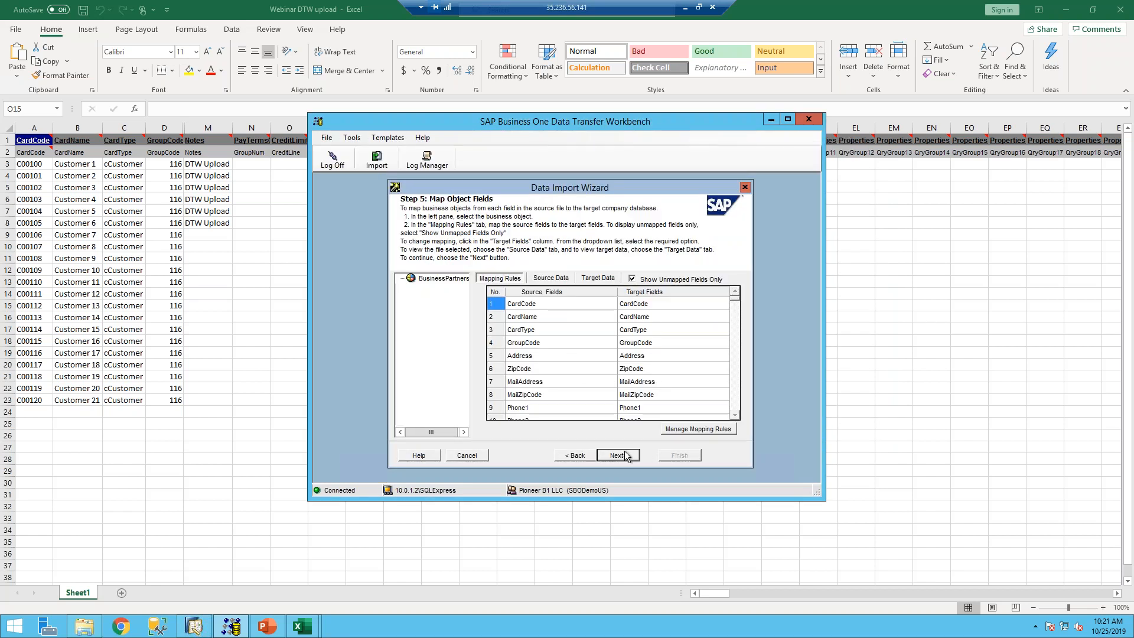
left_click(617, 456)
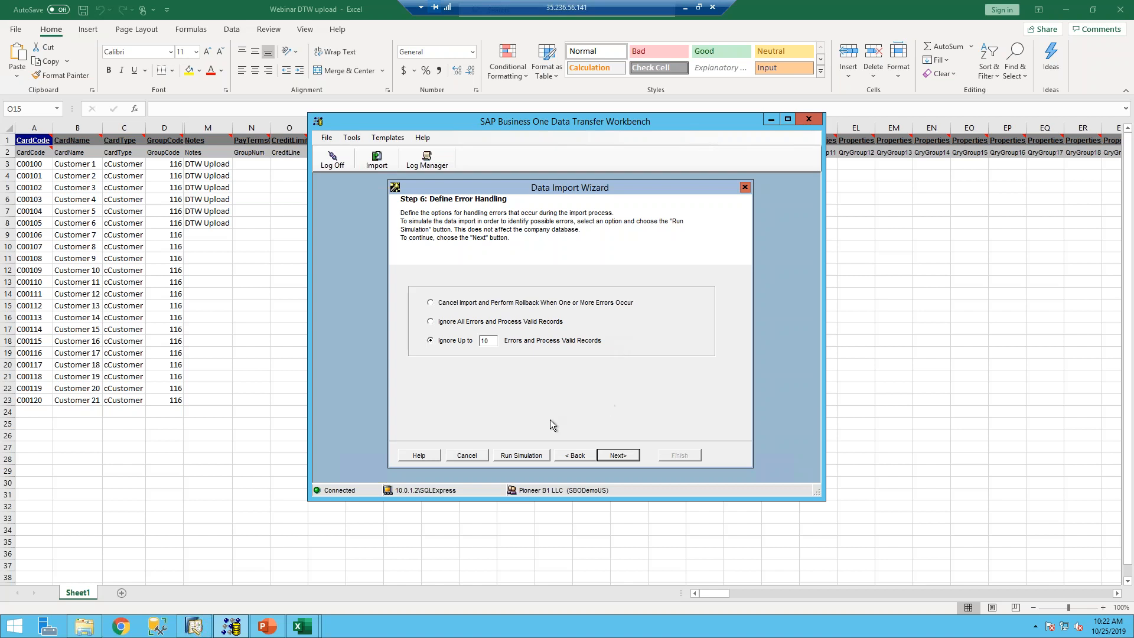
- Run the import simulation and view the Detailed Log: 20 records updated, one failed
left_click(511, 456)
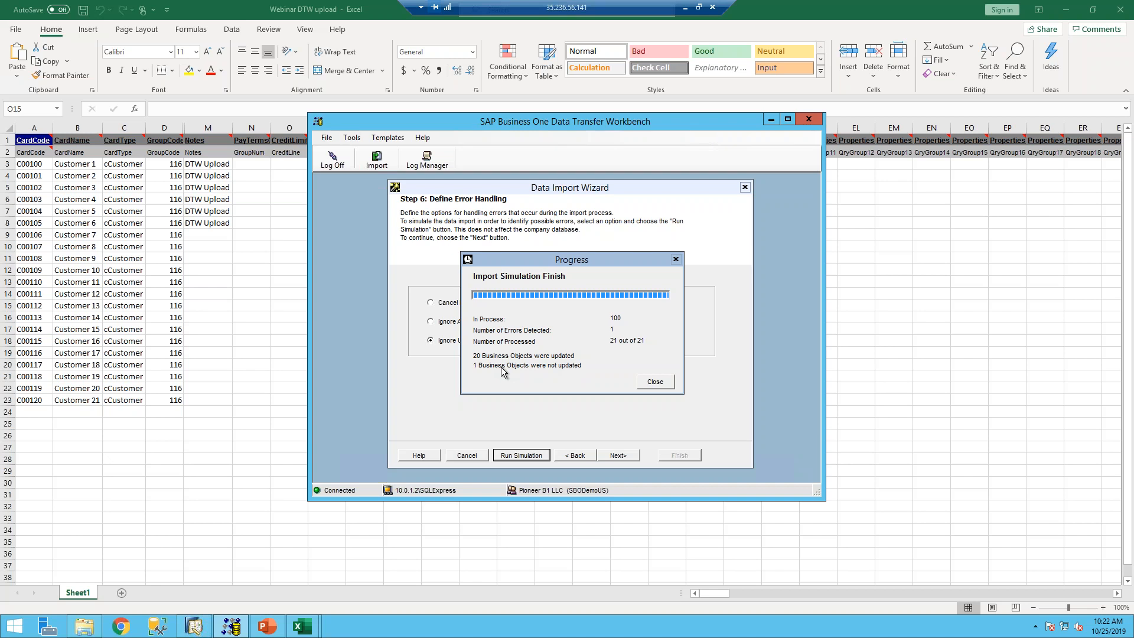
left_click(649, 384)
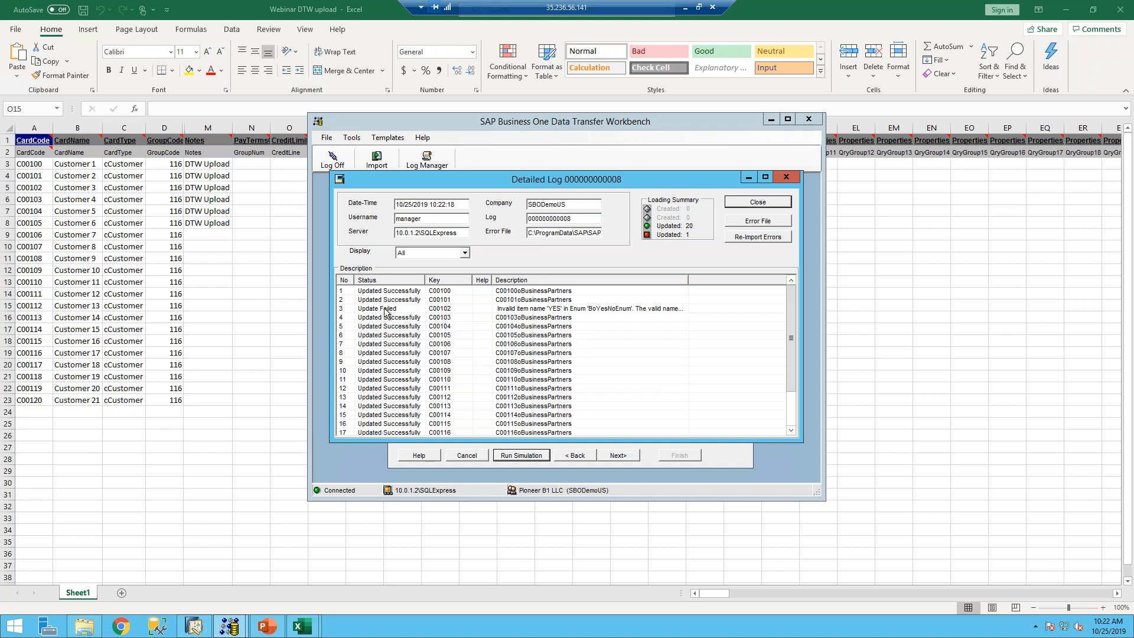
- Filter the Detailed Log to Failed entries, showing C00102, then switch back to the Excel workbook
left_click(465, 253)
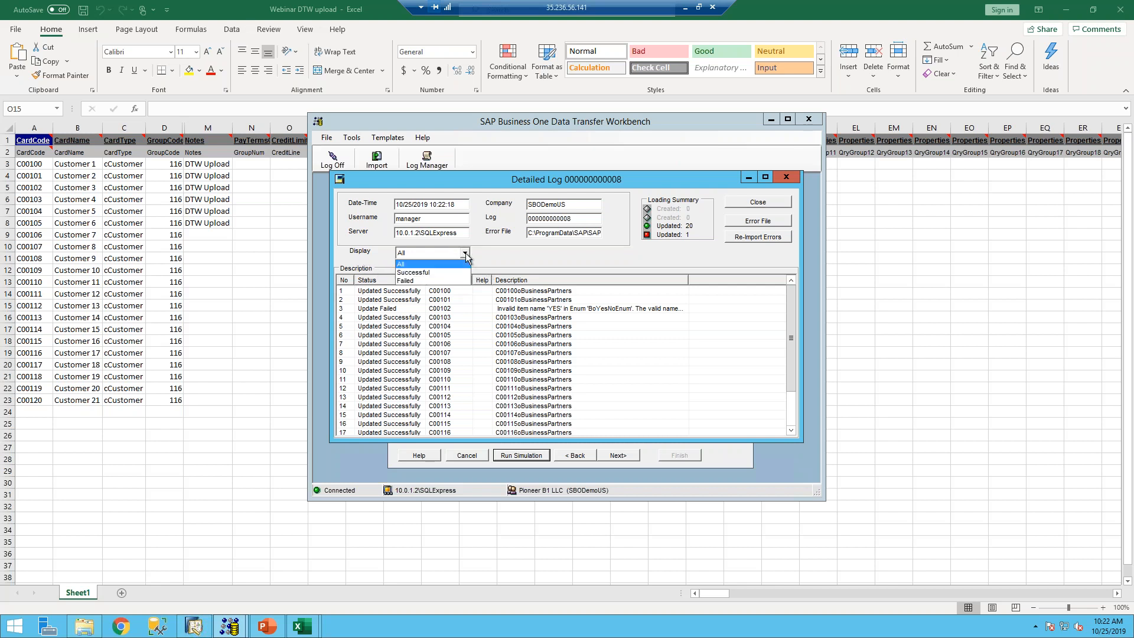
left_click(414, 282)
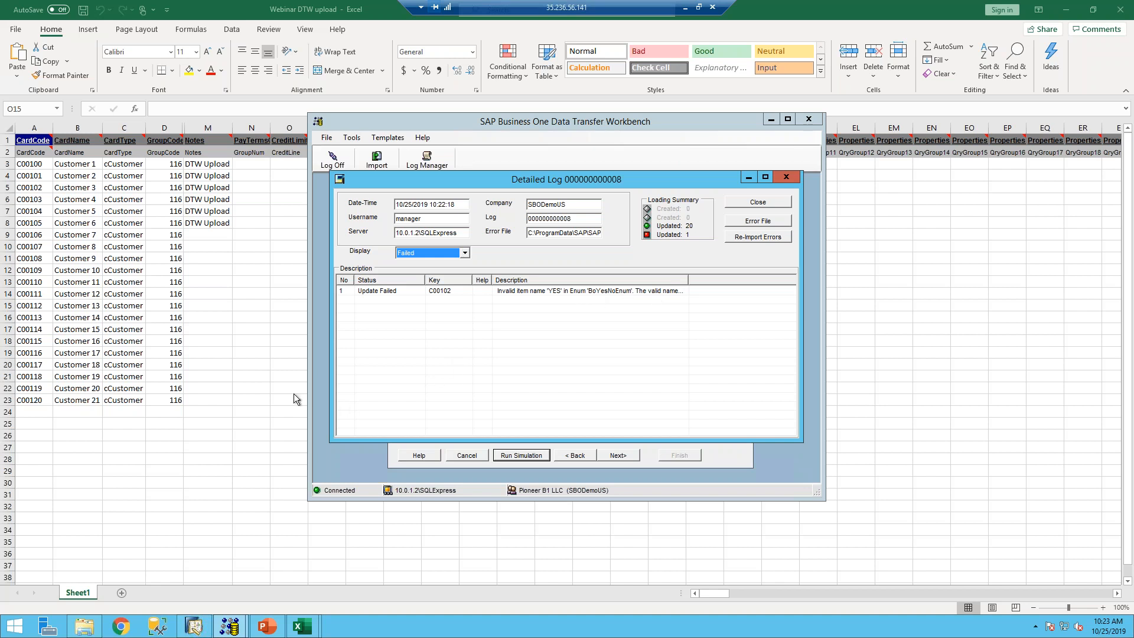
left_click(254, 391)
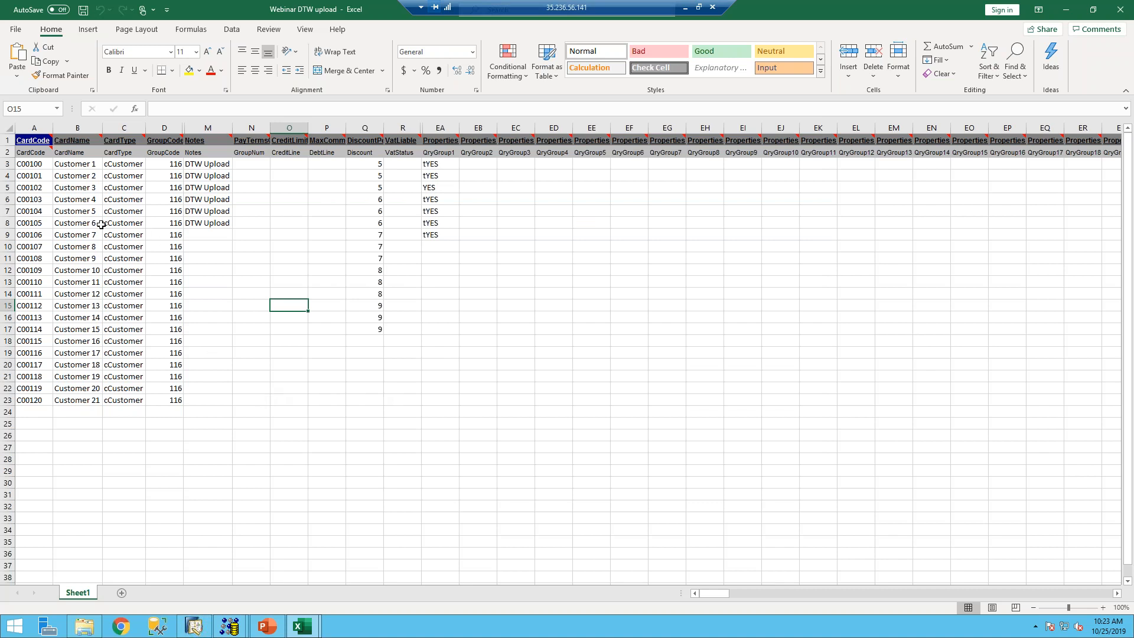
- Change customer C00102's QryGroup1 value in cell EA5 from 'YES' to 'tYES'
left_click(9, 187)
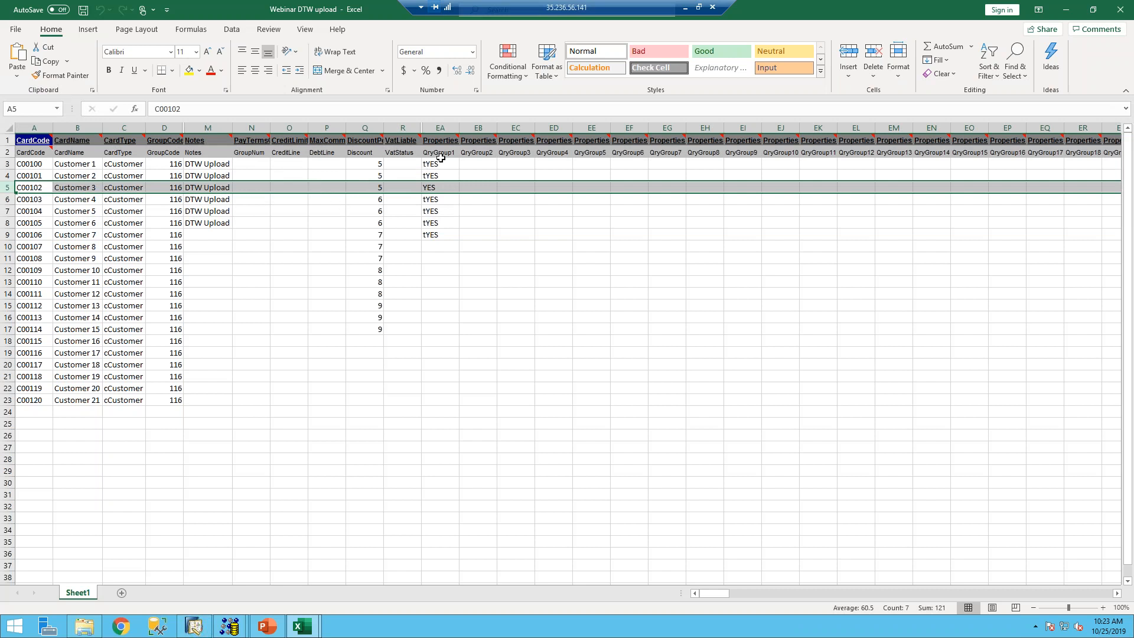
mouse_move(457, 137)
double_click(430, 187)
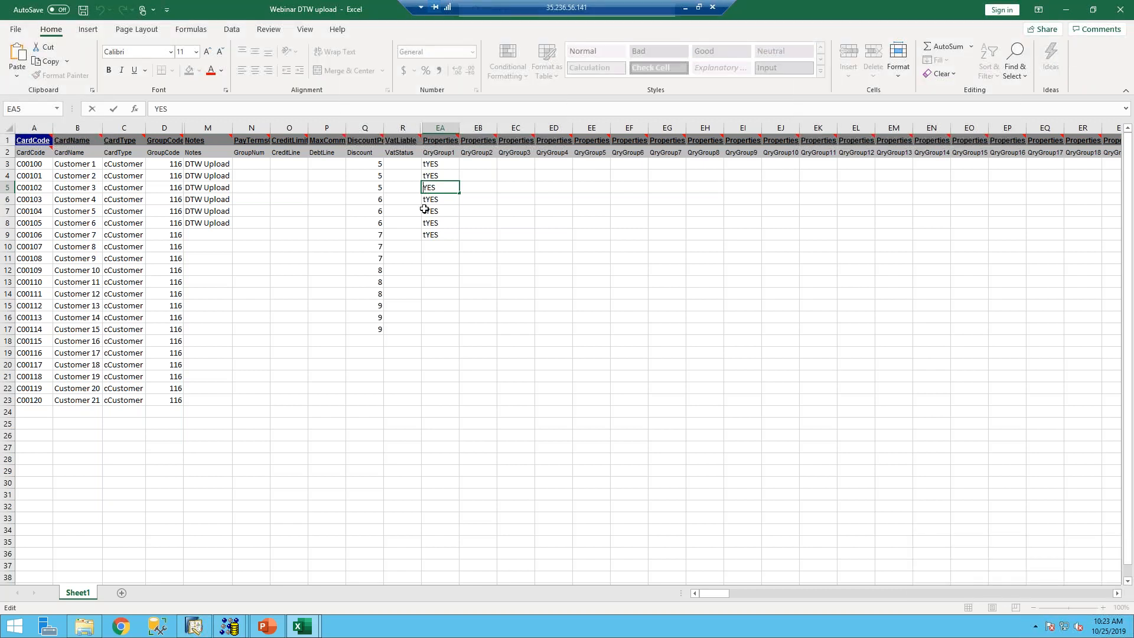
type("t")
- Return to the Data Transfer Workbench's failed-only Detailed Log showing the 'YES' error
mouse_move(231, 631)
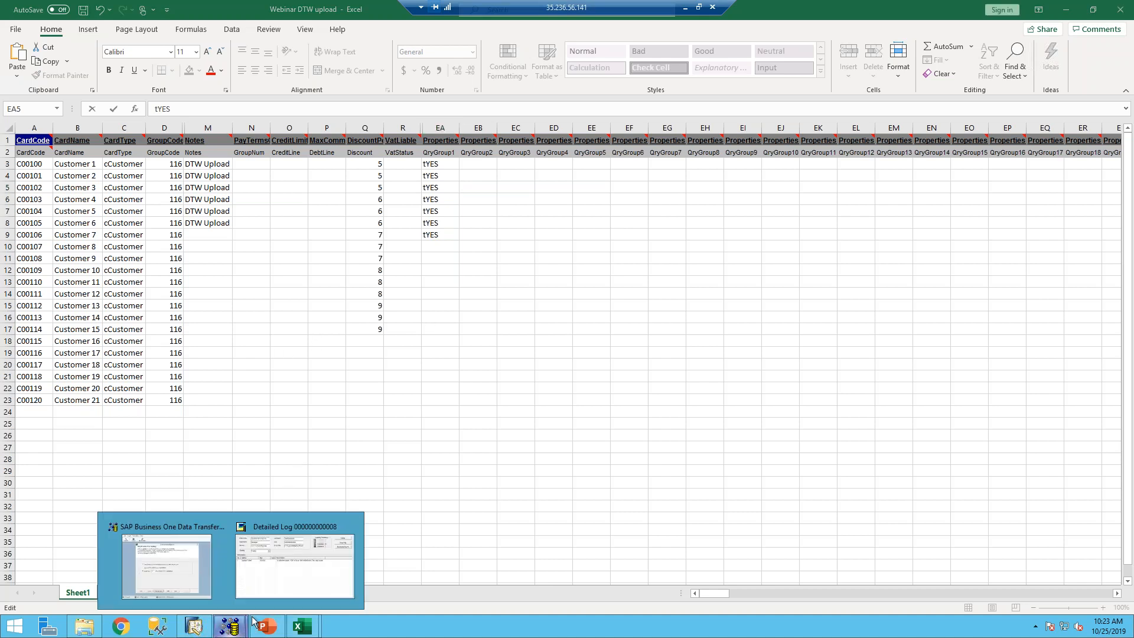
left_click(280, 580)
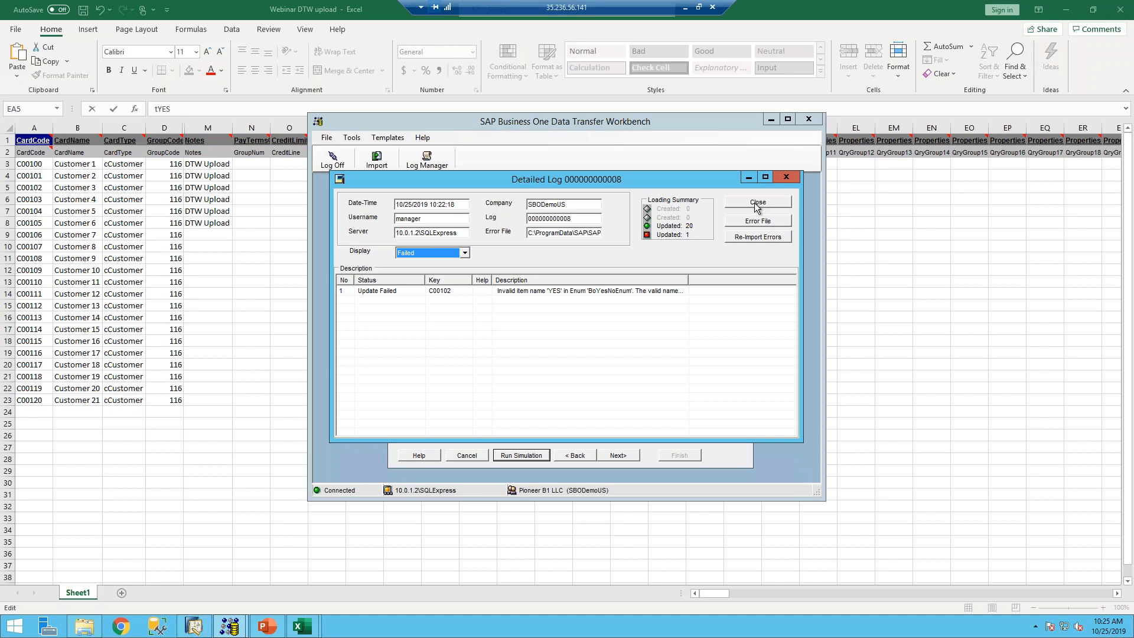
- Commit the tYES correction in cell EA5, then close the import log and cancel the old wizard
left_click(223, 339)
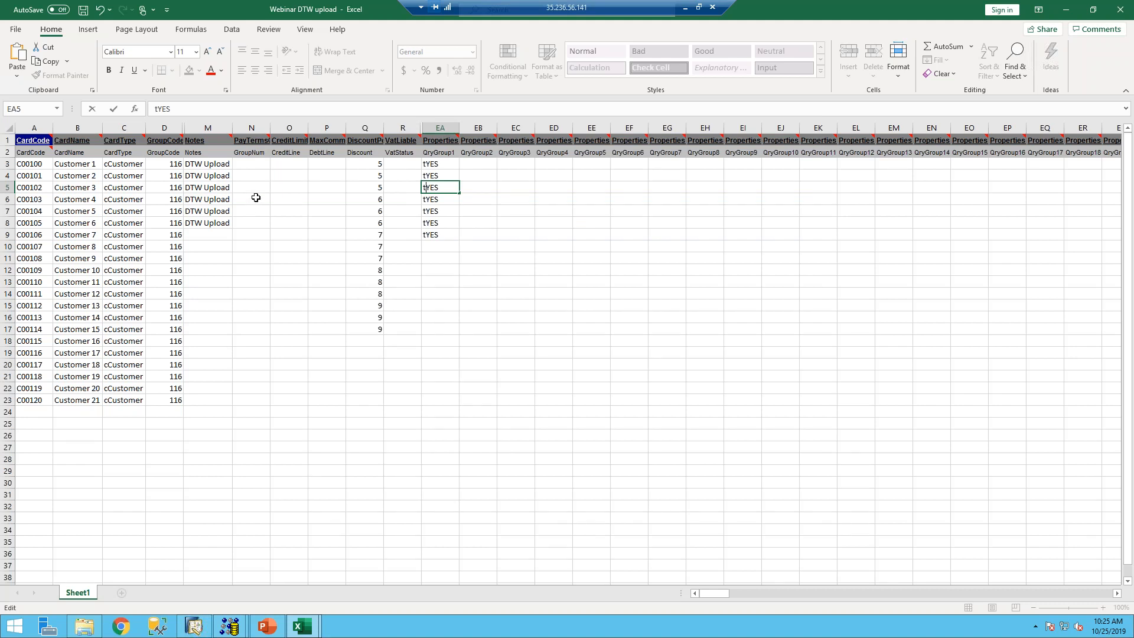
left_click(248, 176)
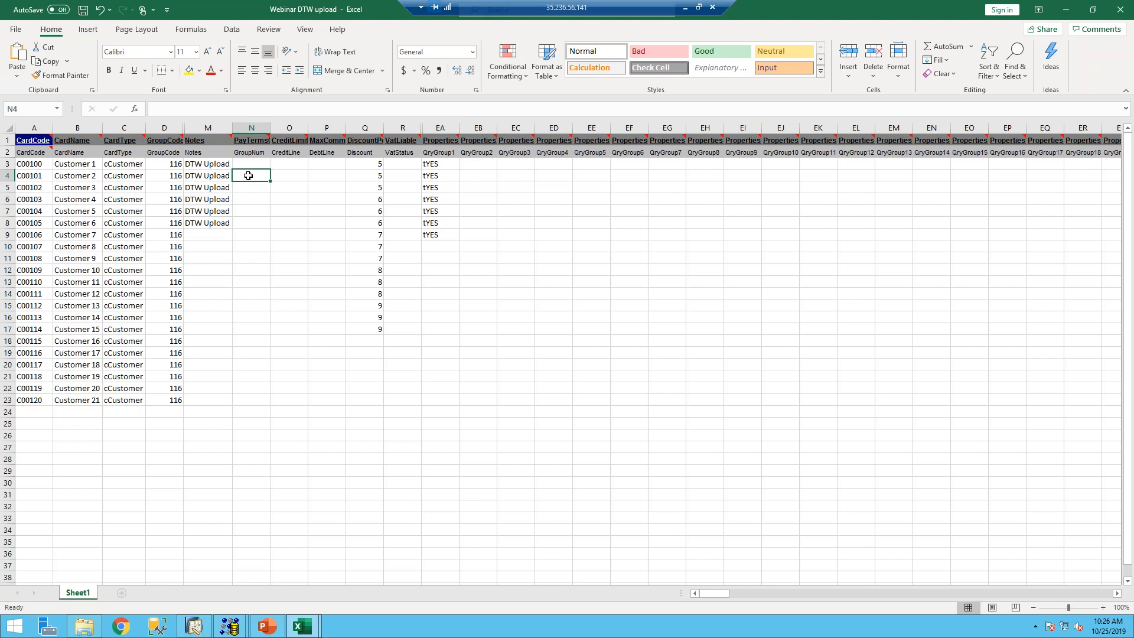
left_click(226, 628)
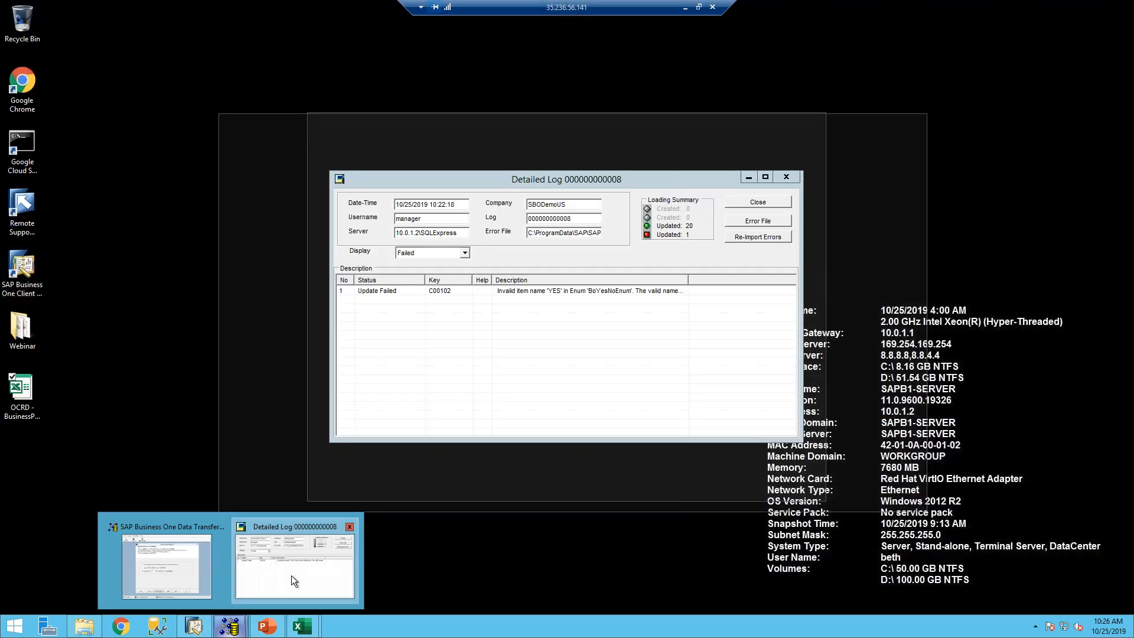
left_click(292, 576)
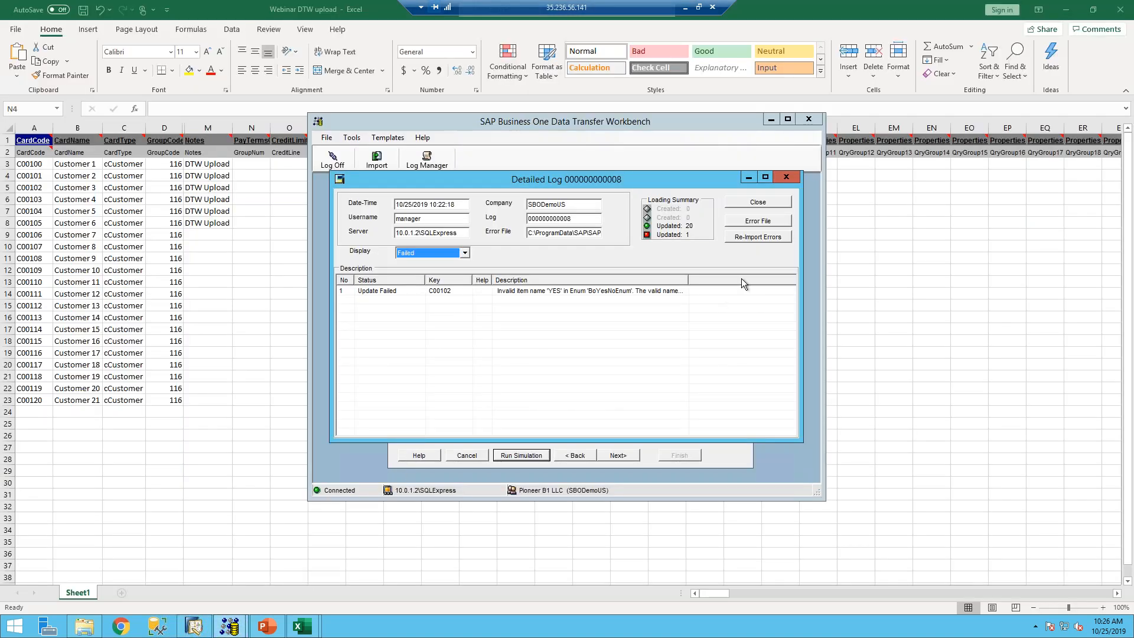
left_click(761, 200)
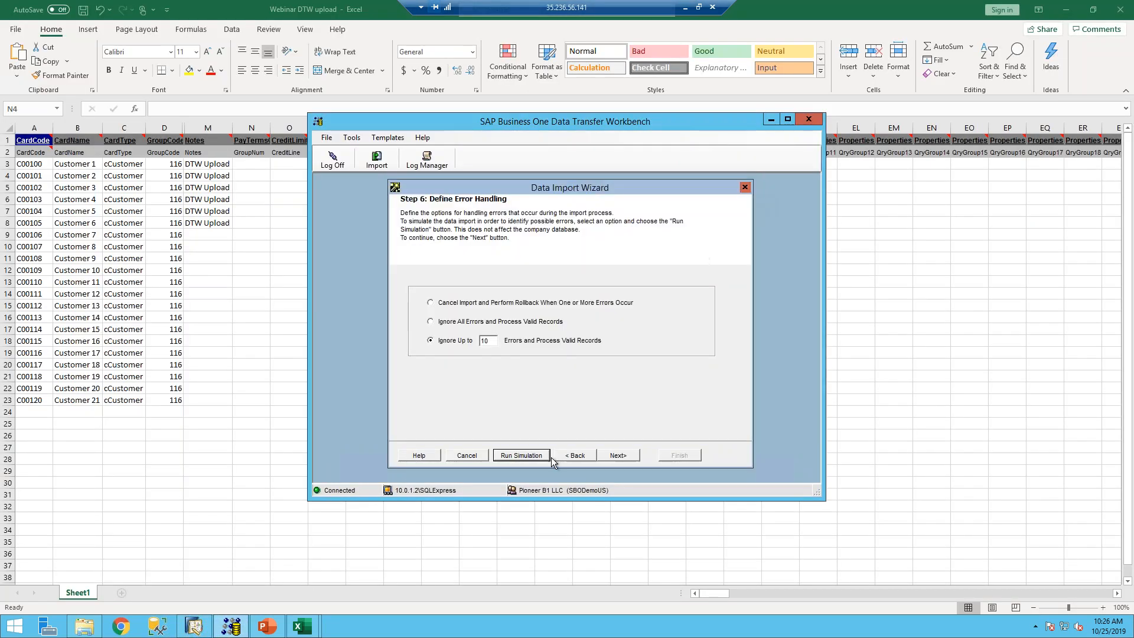
left_click(471, 455)
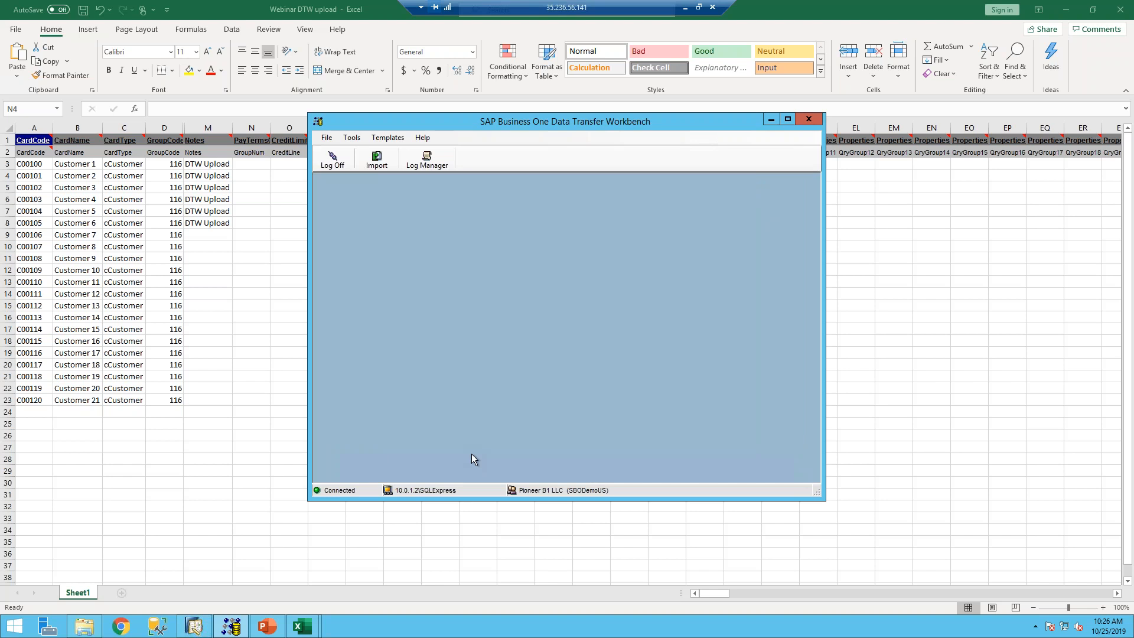
- Start a master-data import that updates existing Business Partner Master Data
left_click(374, 161)
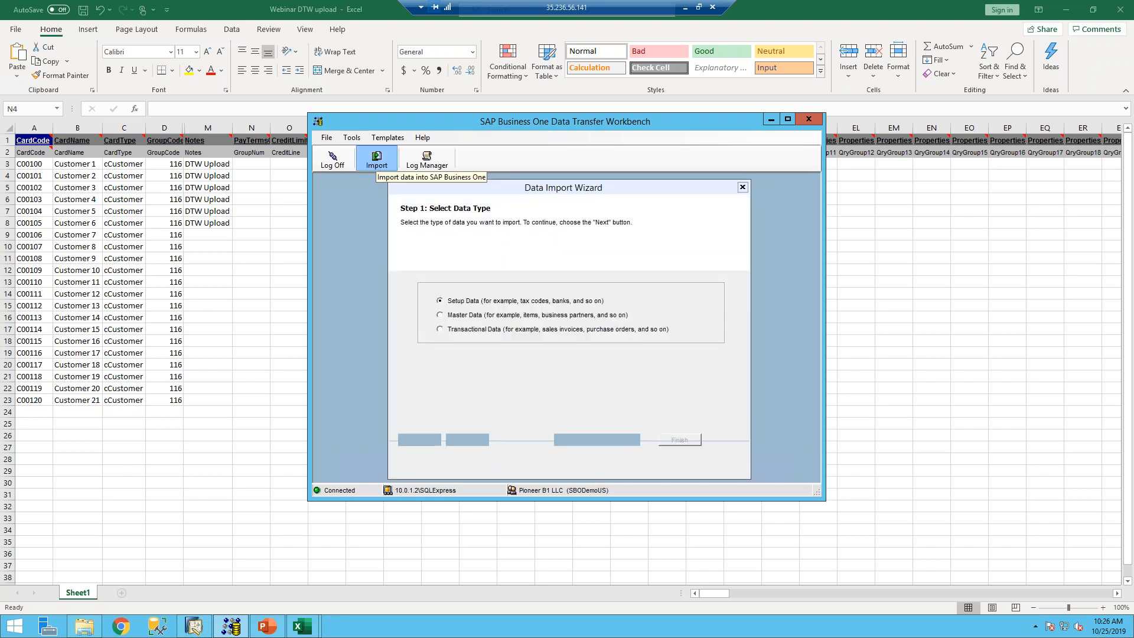
left_click(439, 316)
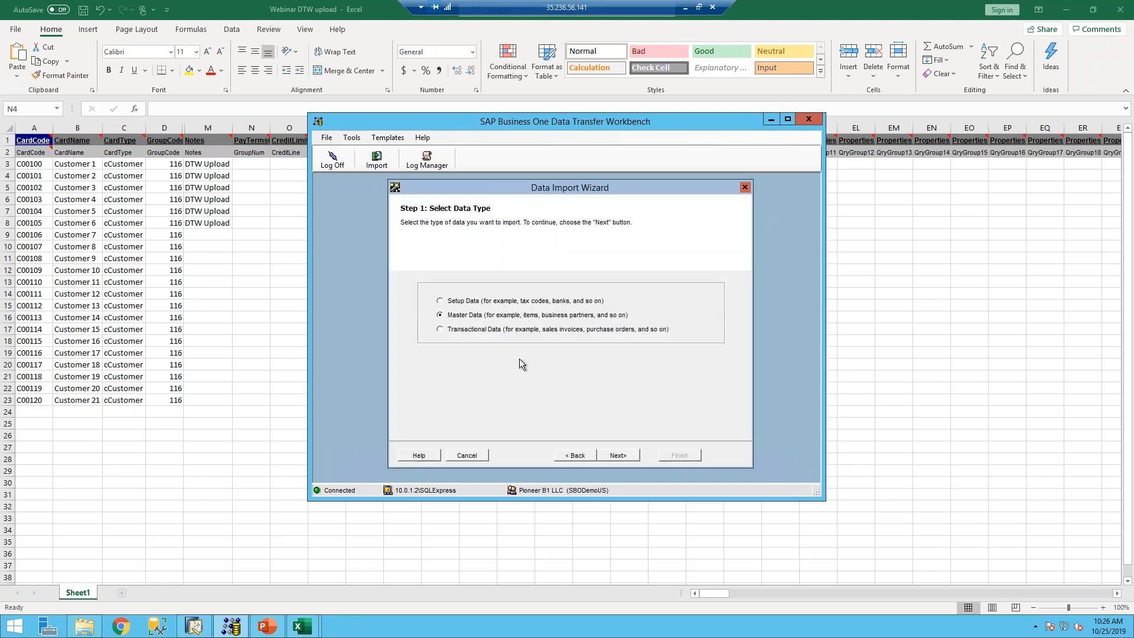
left_click(625, 456)
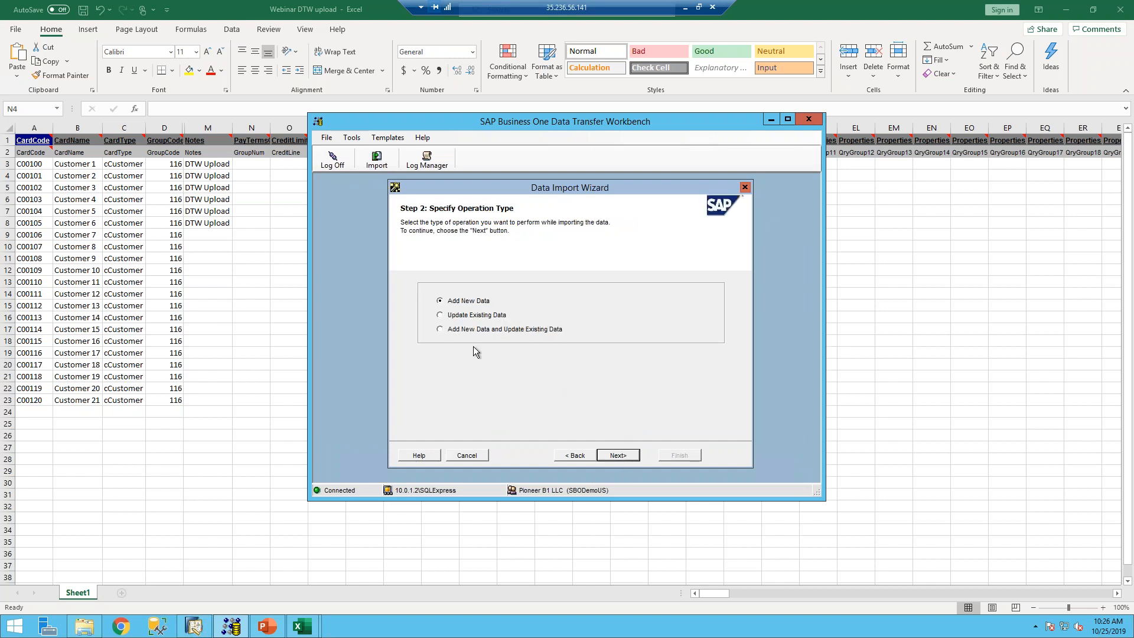
left_click(457, 316)
left_click(621, 456)
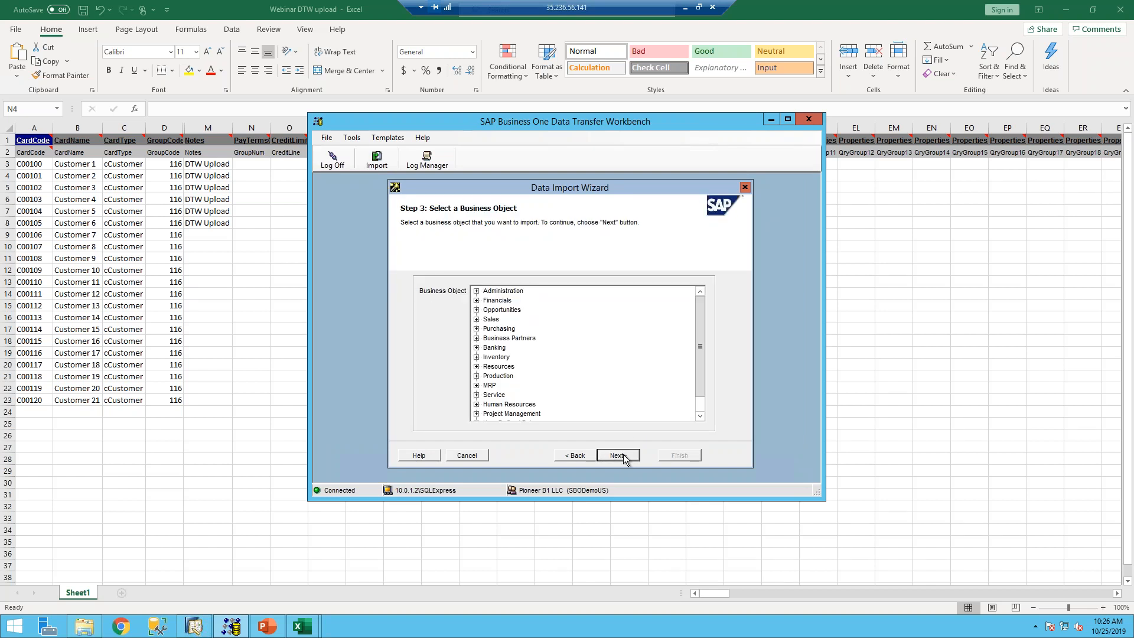
left_click(477, 338)
left_click(509, 347)
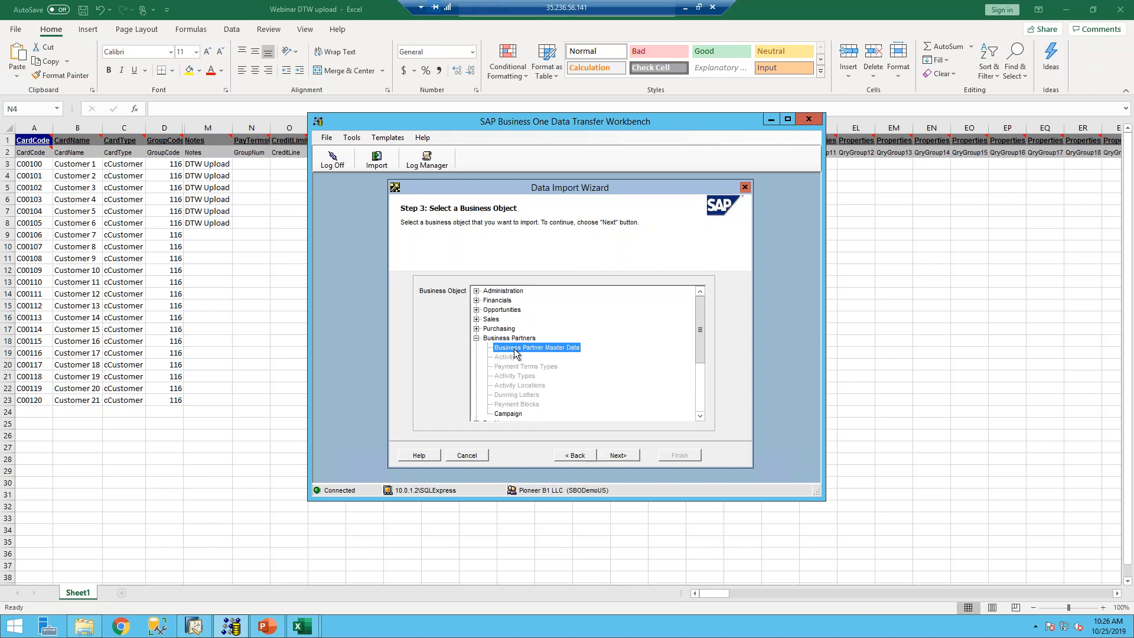
- Use OCRD - BusinessPartners1_1 as the source file and advance past mapping to error handling
left_click(615, 456)
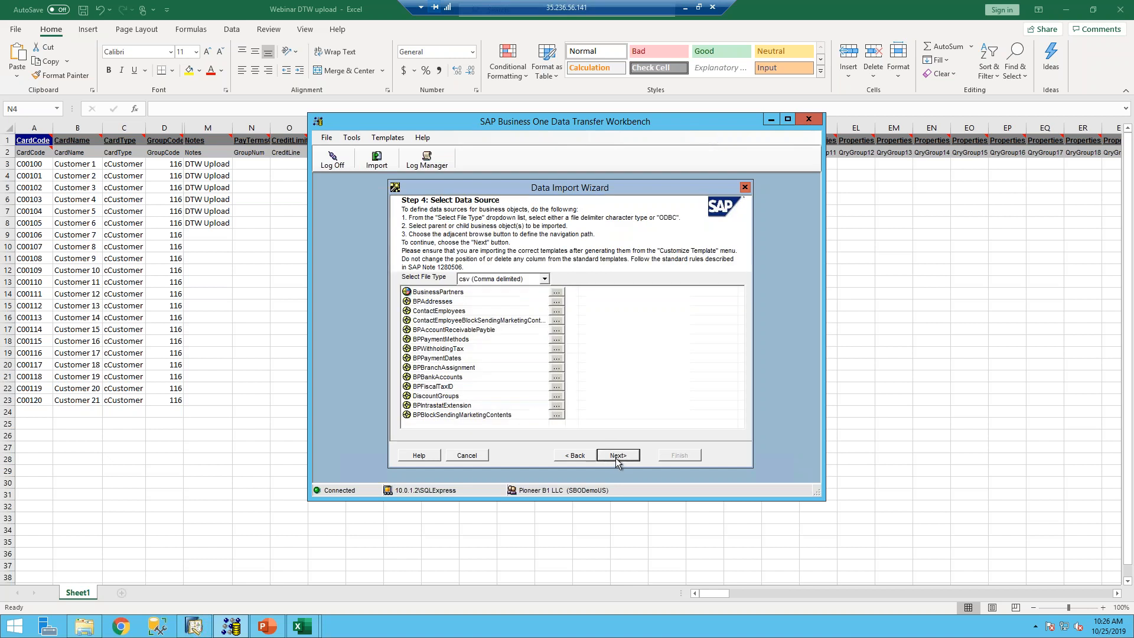
left_click(558, 292)
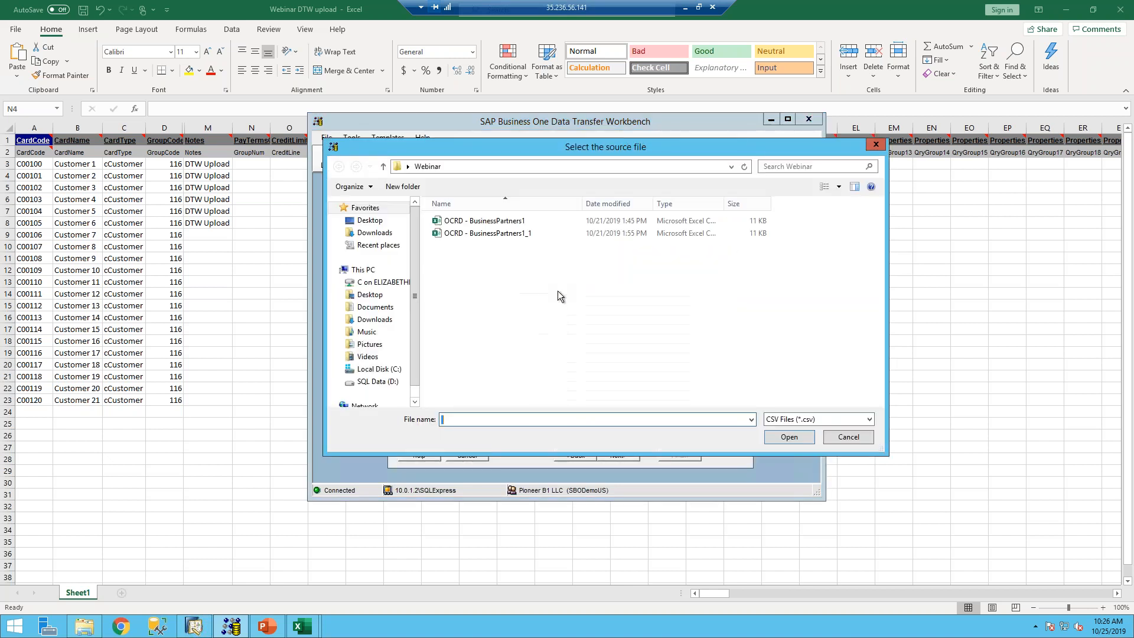
double_click(467, 234)
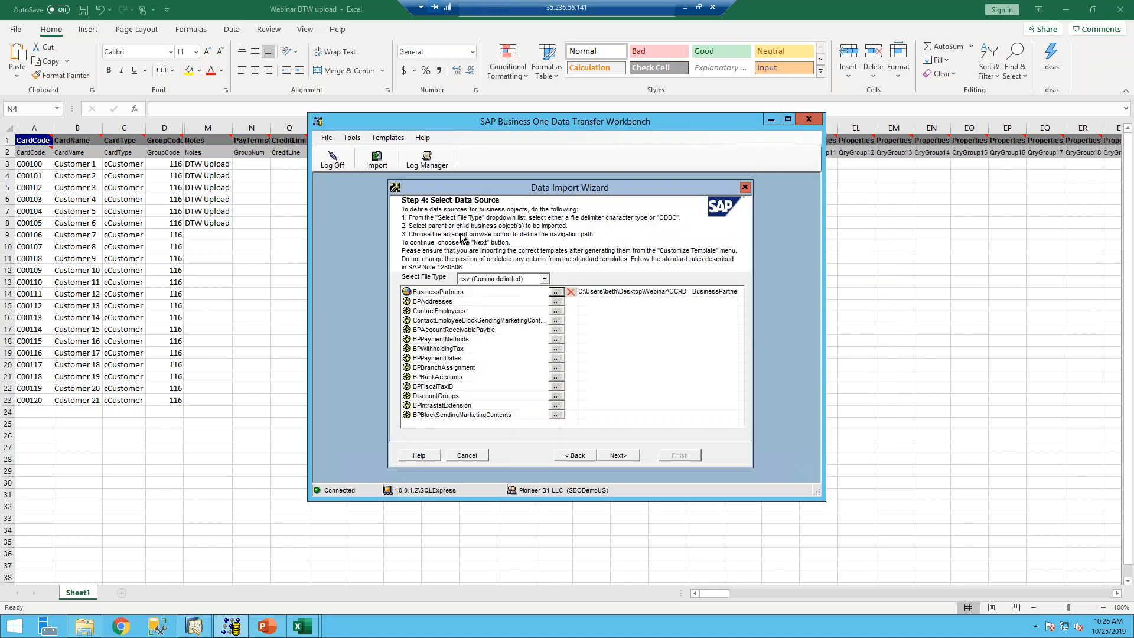
left_click(620, 455)
left_click(621, 456)
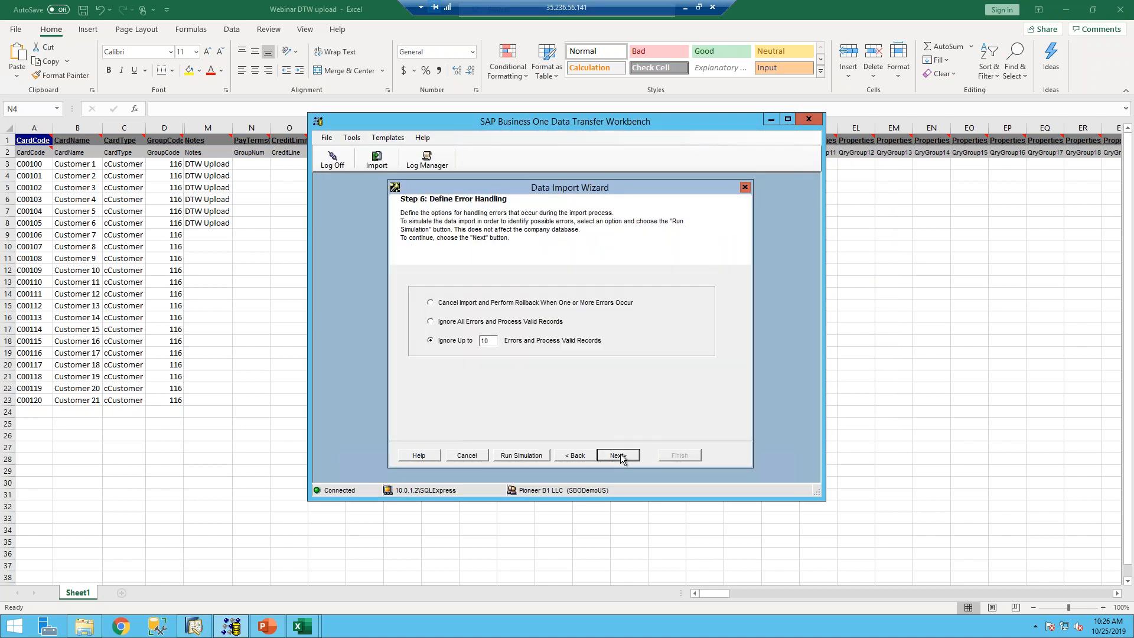
- Run a simulation confirming all 21 business partners update cleanly, then advance to Step 7
left_click(517, 456)
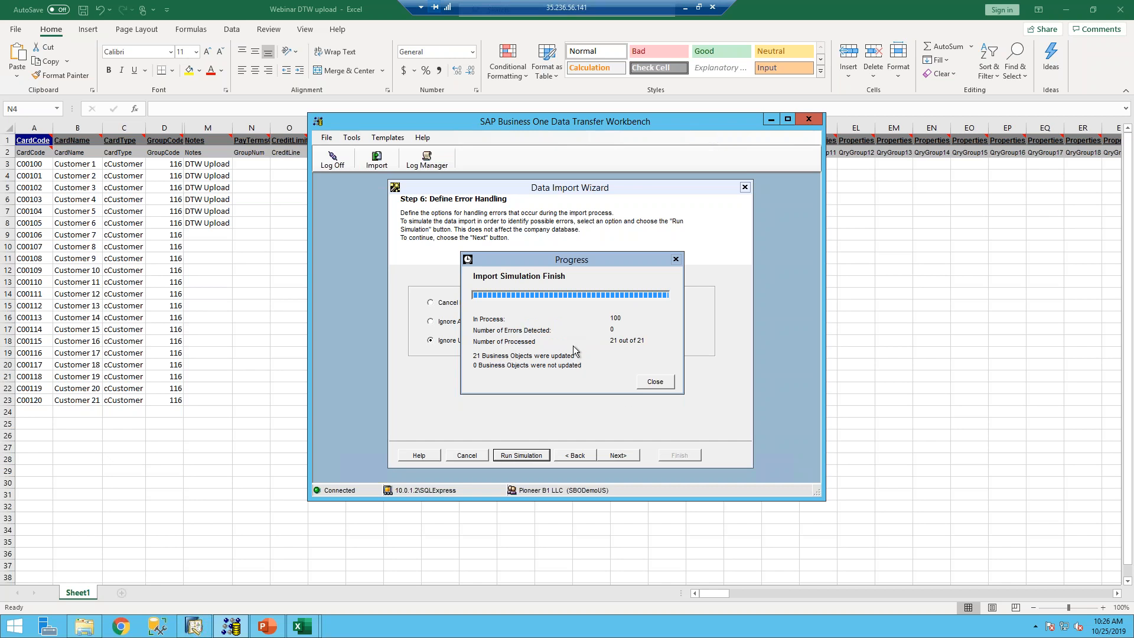
left_click(655, 382)
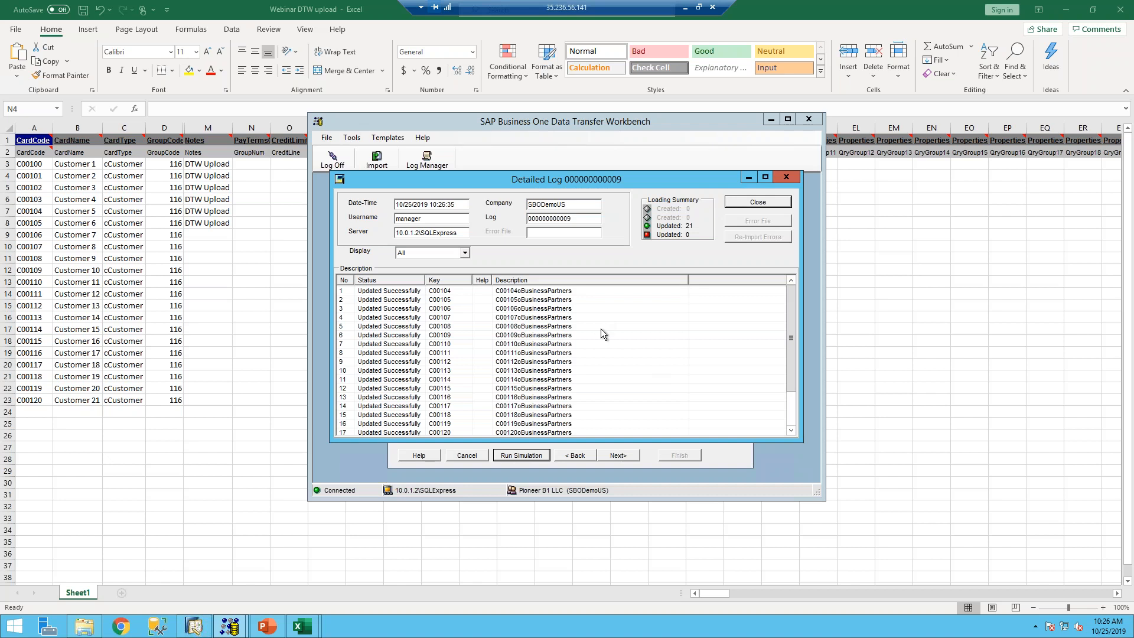
left_click(770, 202)
left_click(622, 455)
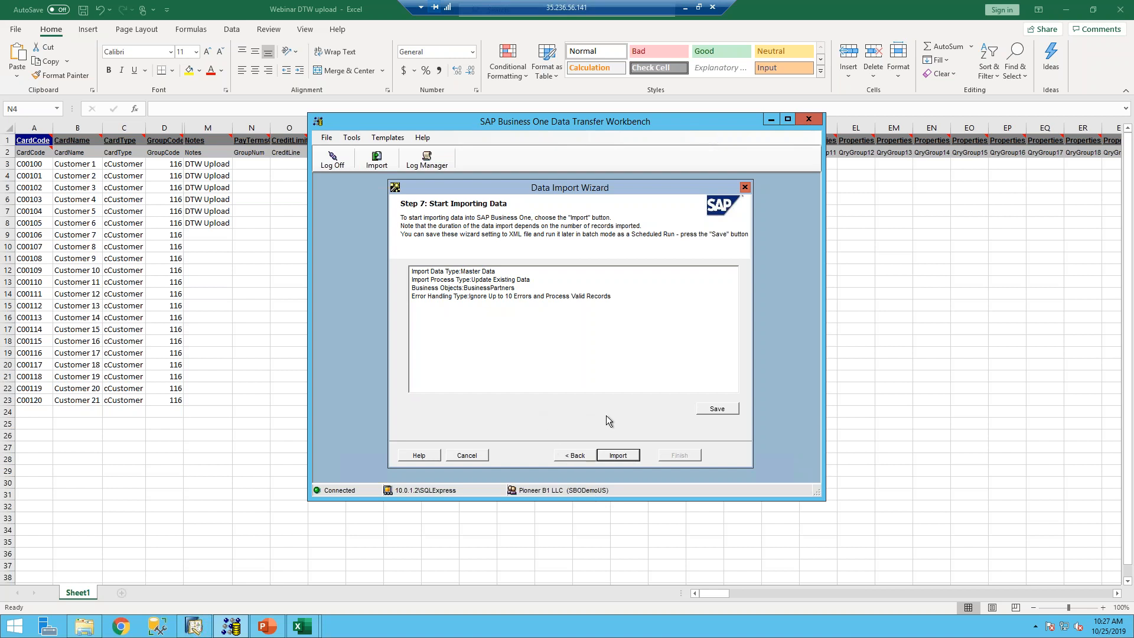
- Run the live import updating all 21 business partners, then close the progress and log windows
left_click(618, 457)
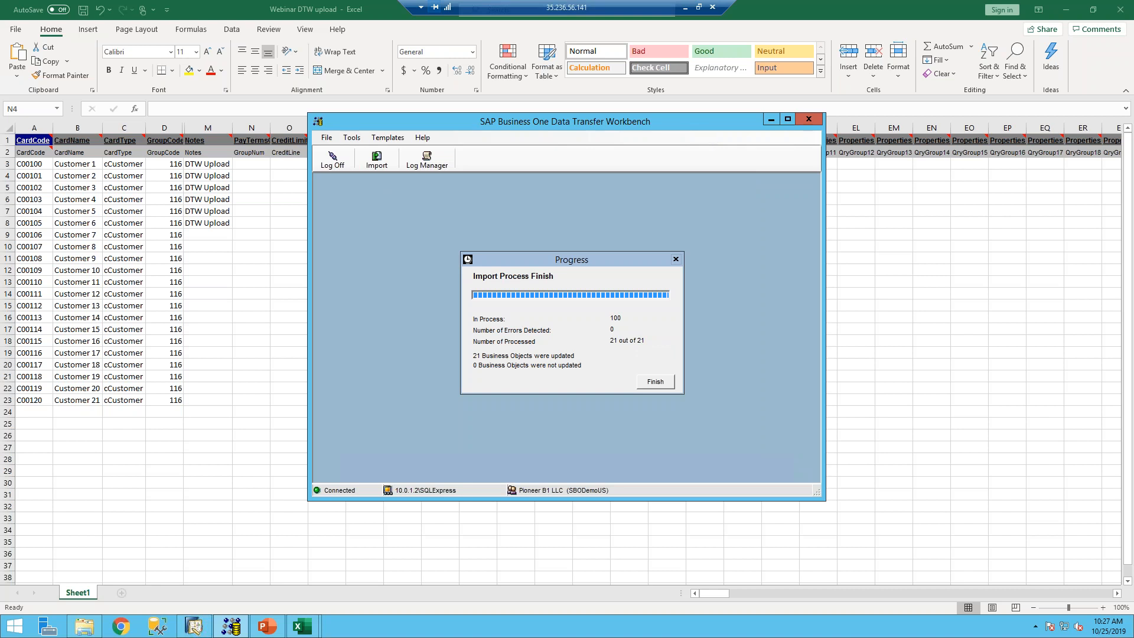
left_click(656, 382)
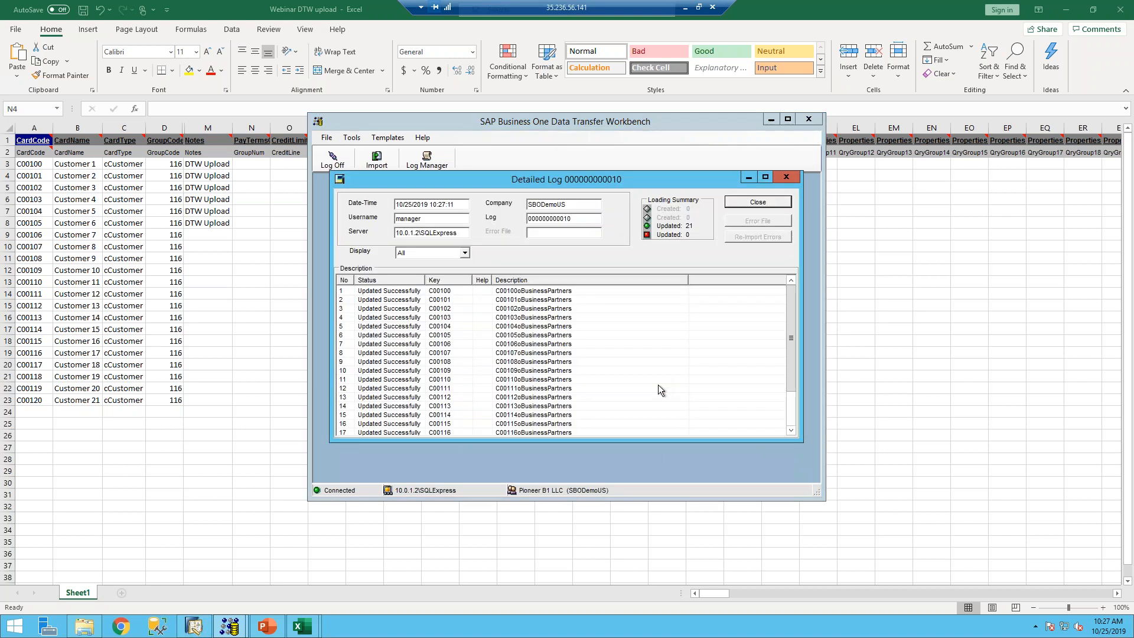
left_click(752, 203)
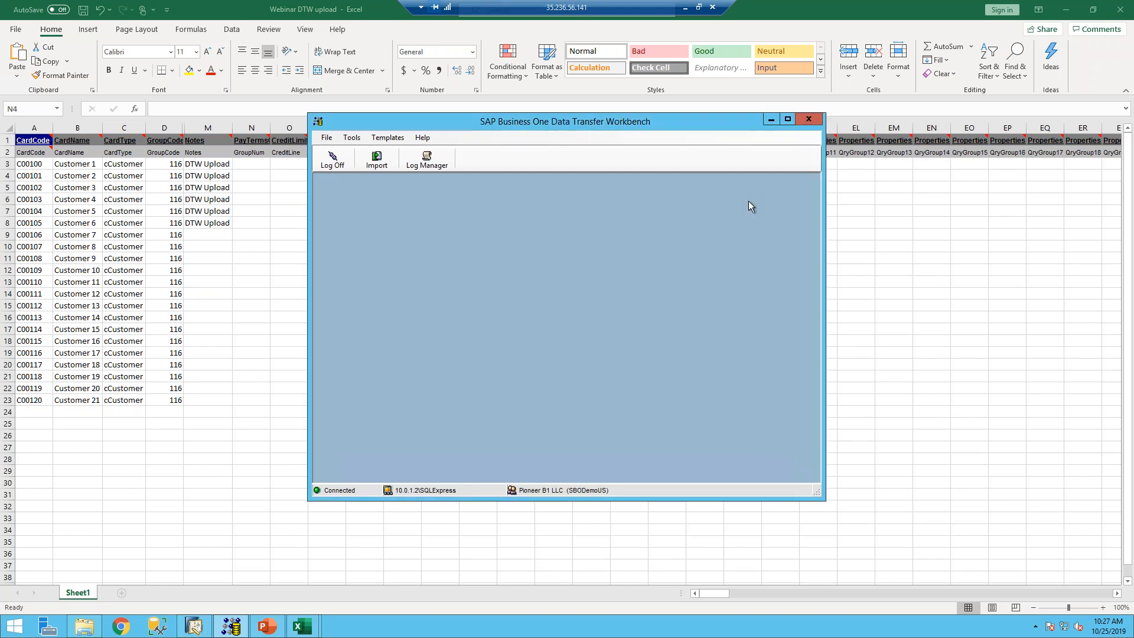
- In SAP Business One, search for all customers (code *) in the Upload test group
left_click(193, 626)
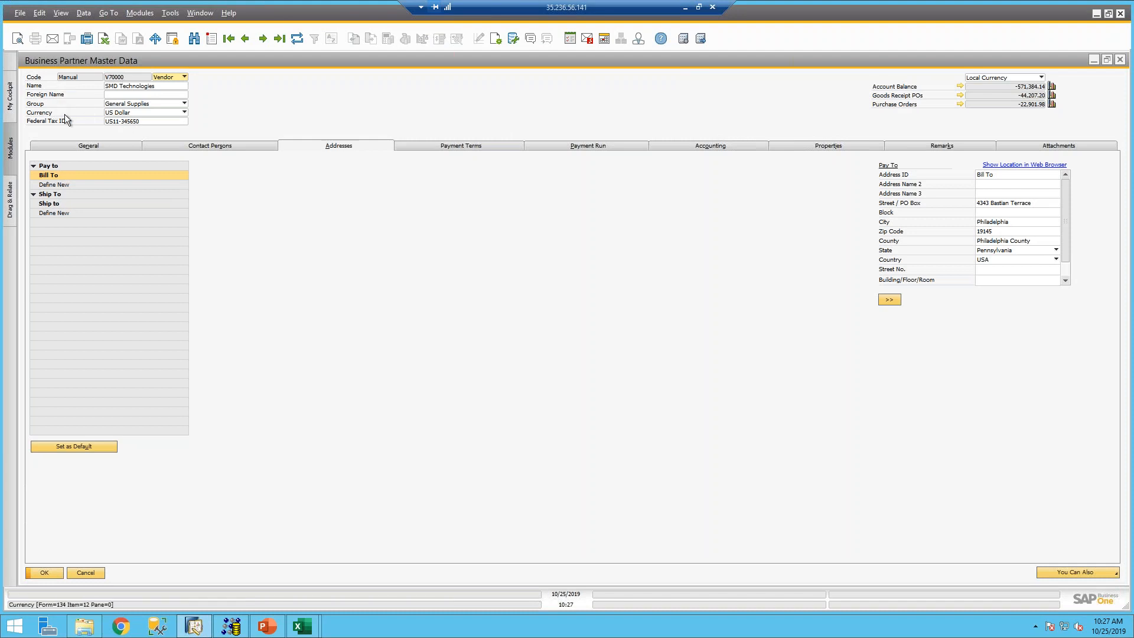
key("ctrl+f")
left_click(173, 77)
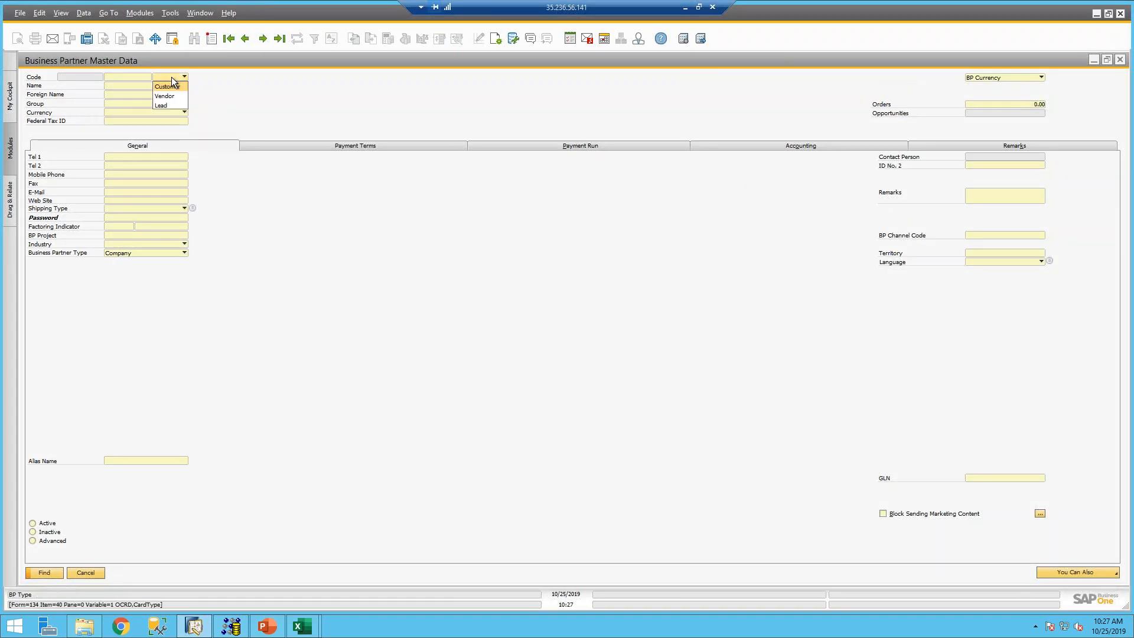
left_click(167, 86)
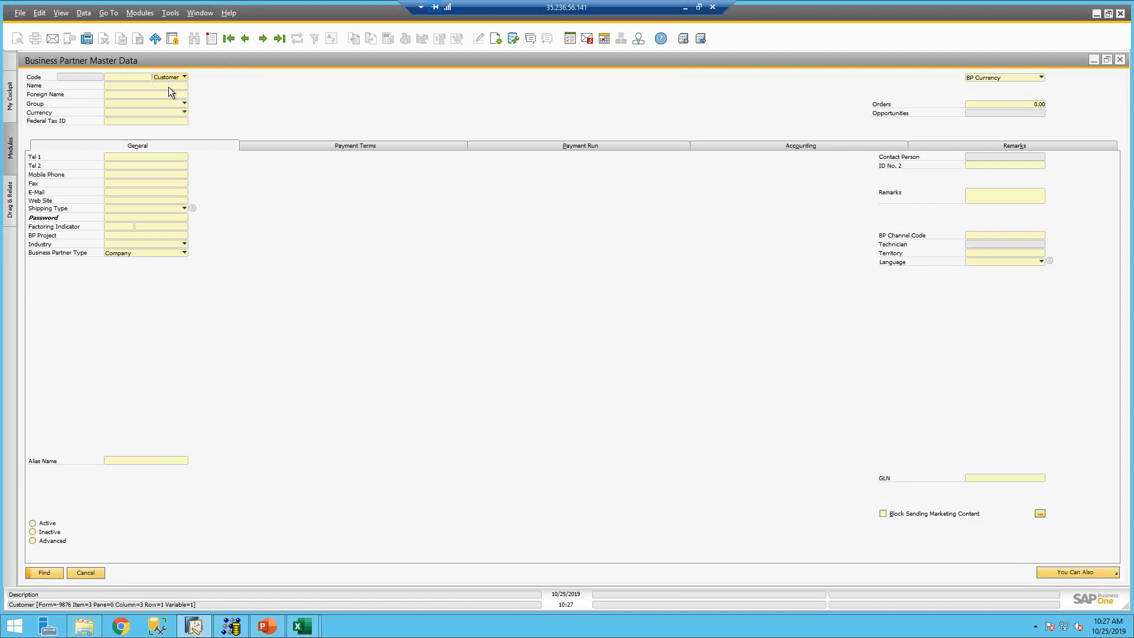
left_click(165, 104)
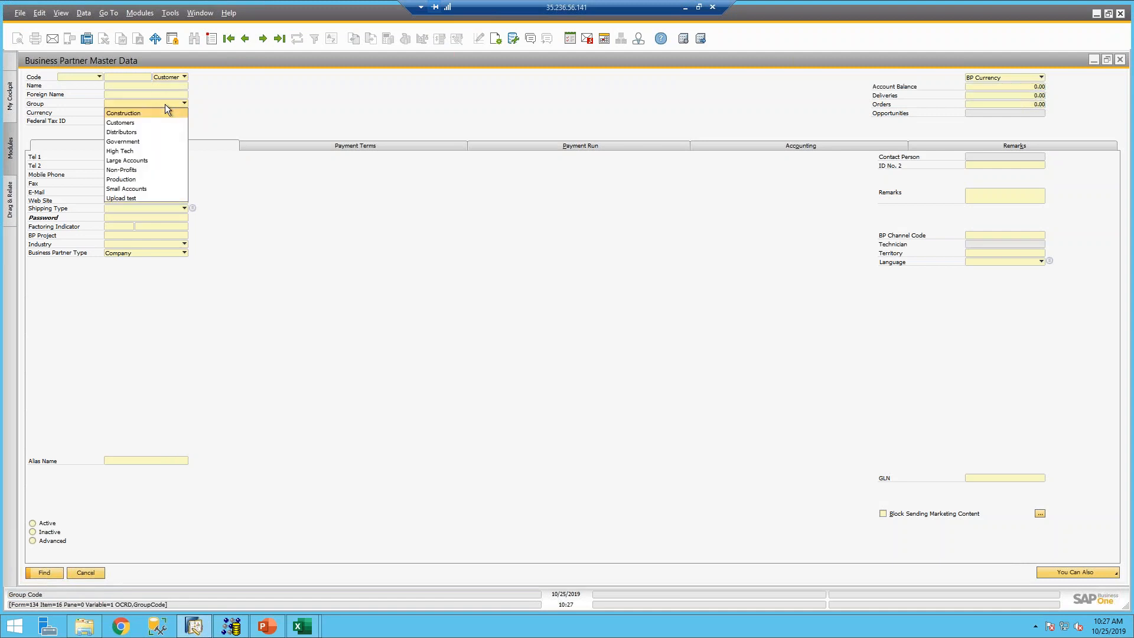
left_click(128, 200)
left_click(113, 76)
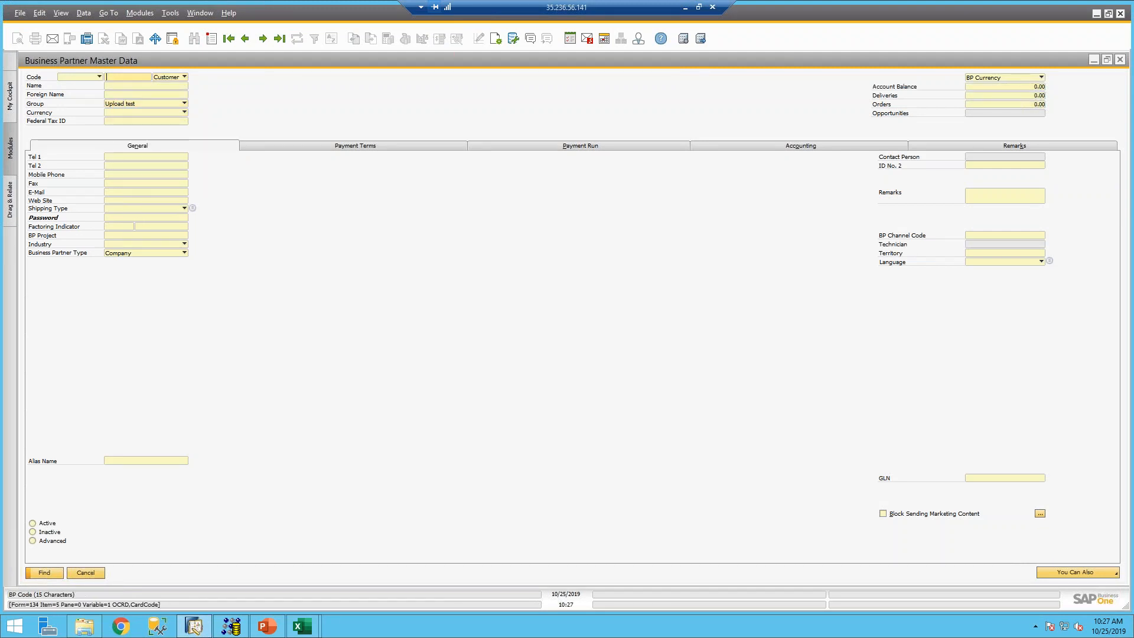
type("*")
key("Tab")
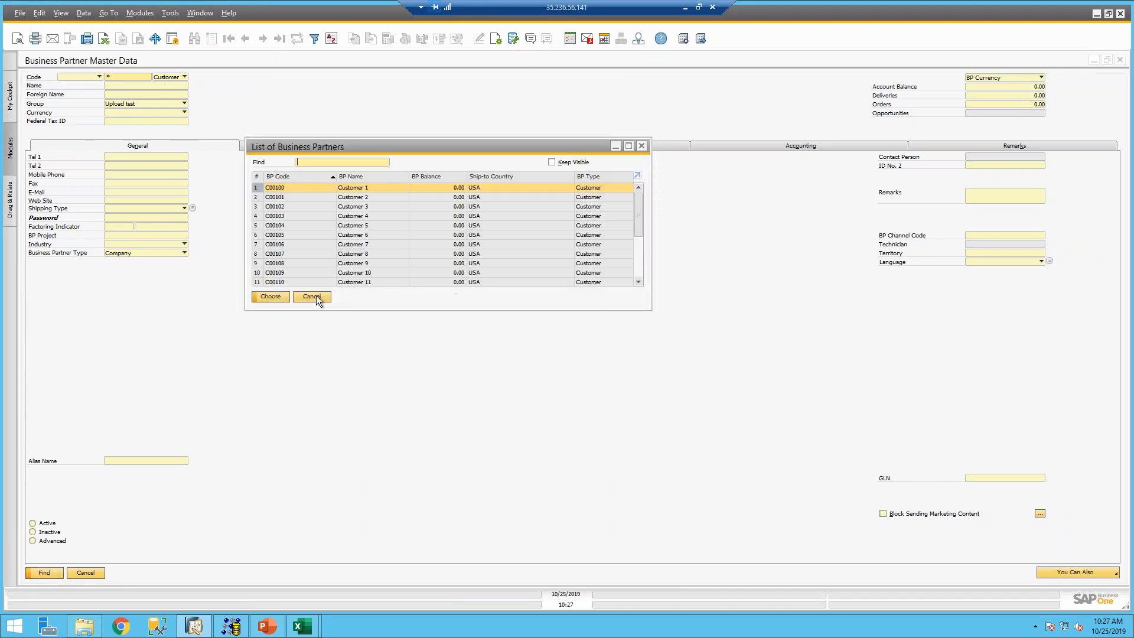
- Open the imported customer's record to check its properties, then advance to the DTW Tips and Tricks slide
left_click(319, 206)
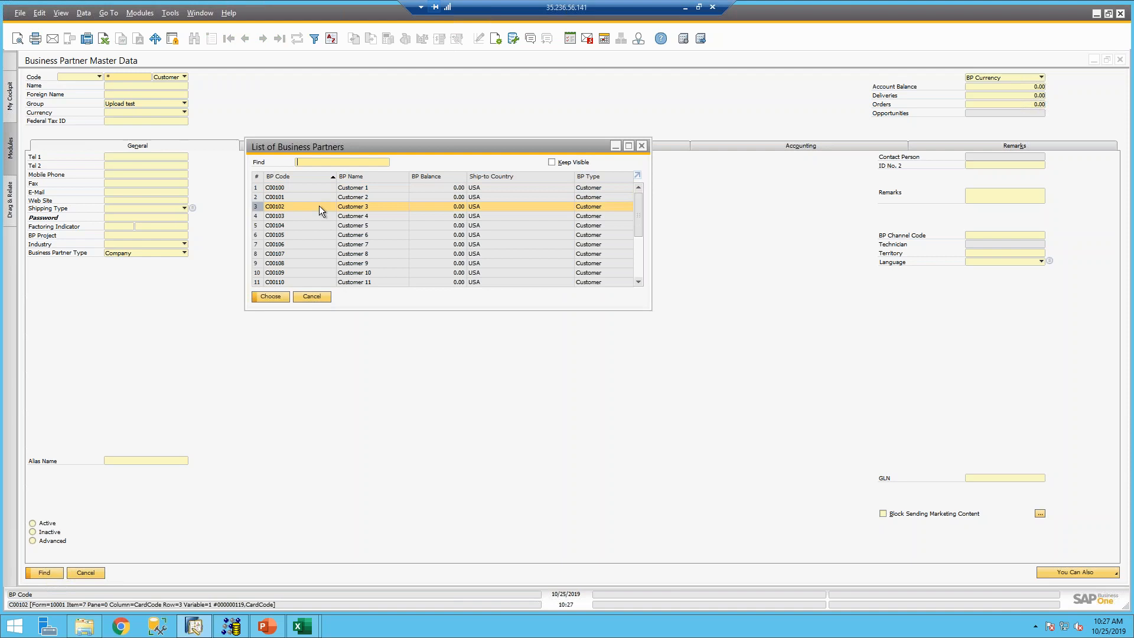
left_click(269, 296)
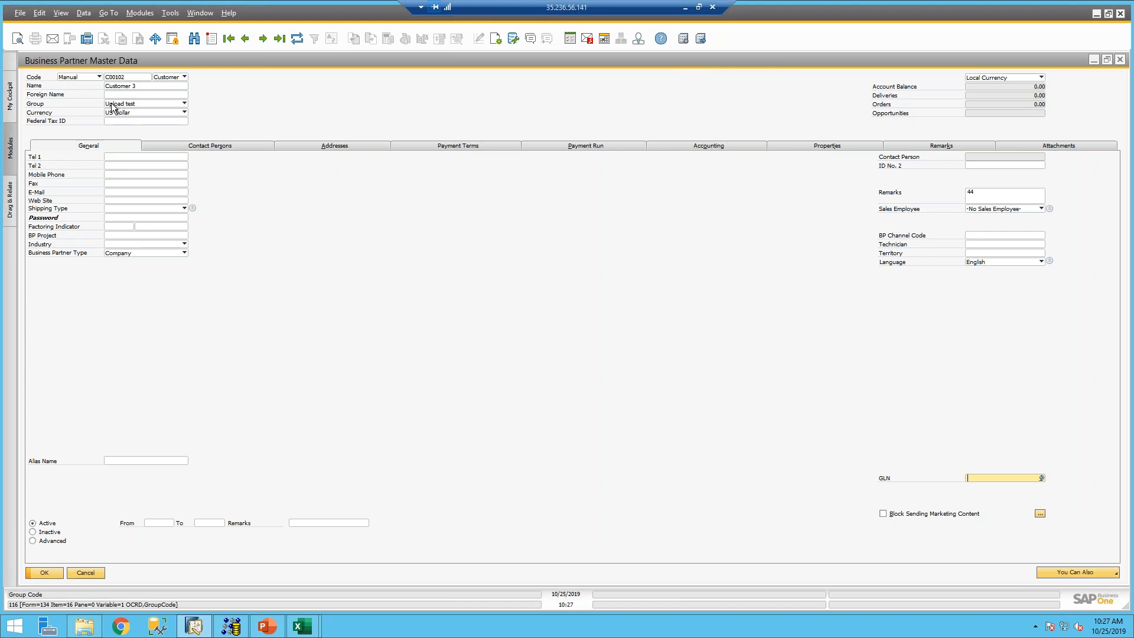
left_click(859, 148)
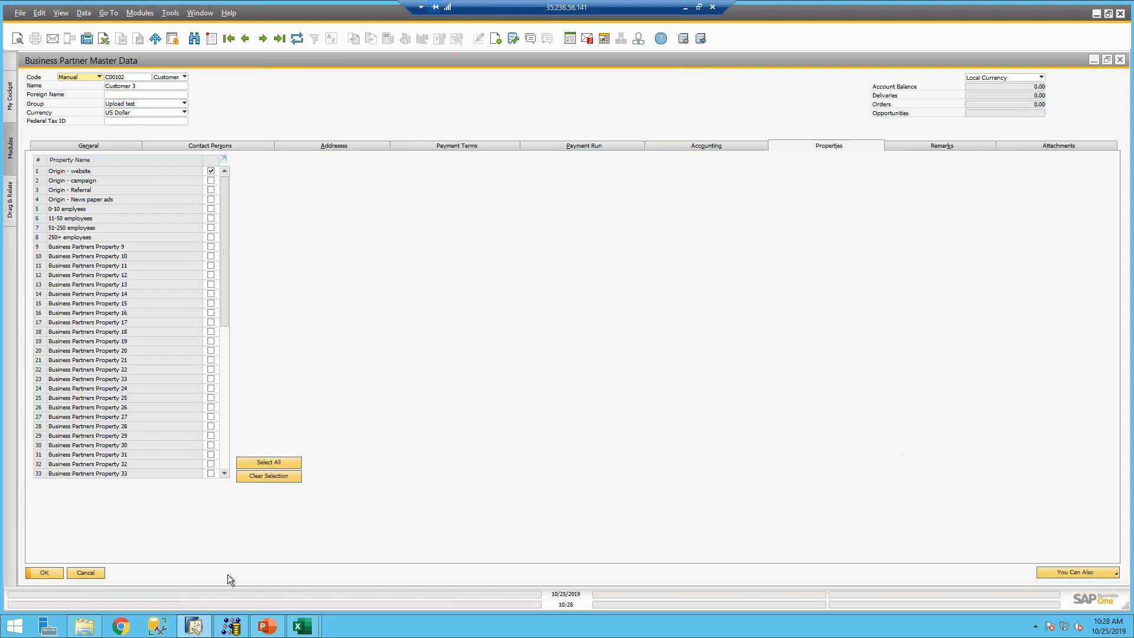
left_click(272, 627)
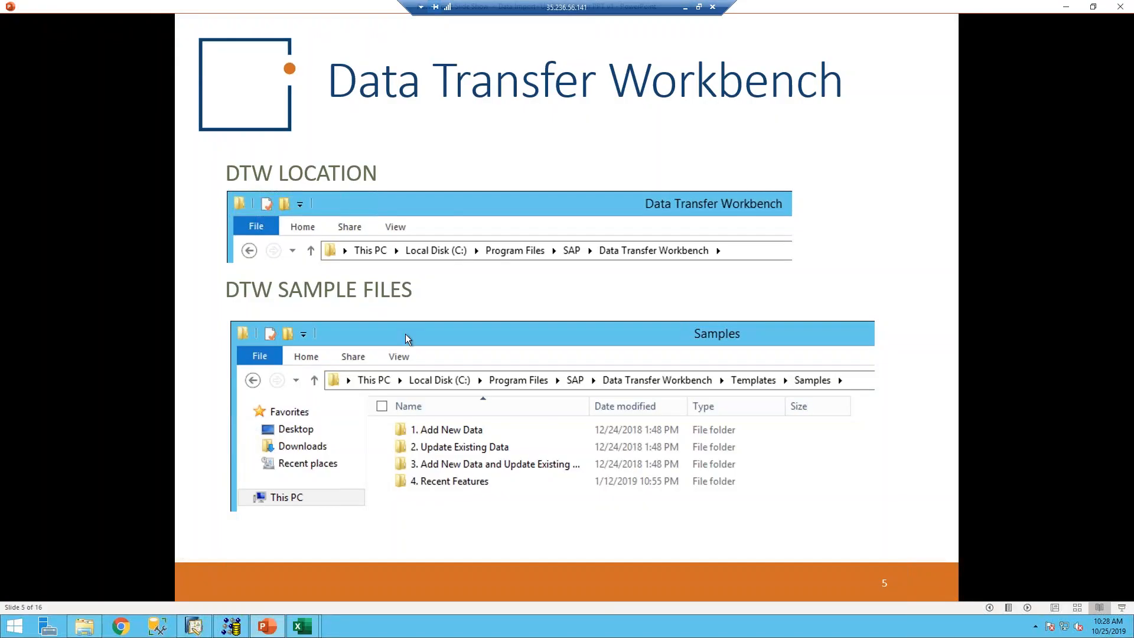
key("Right")
key("Right")
key("Right")
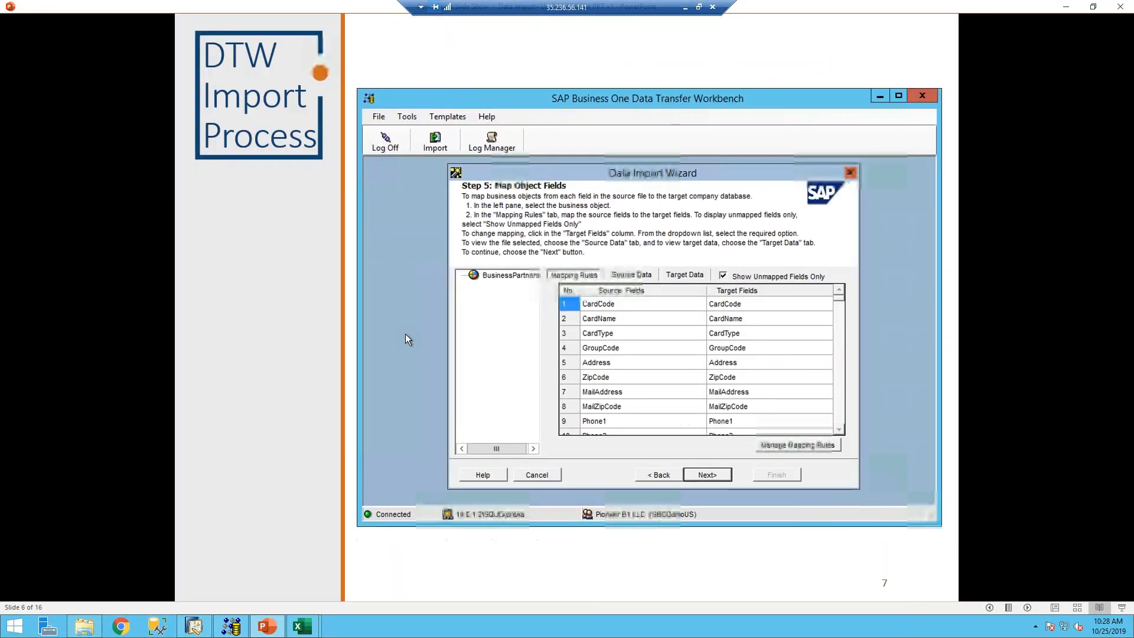
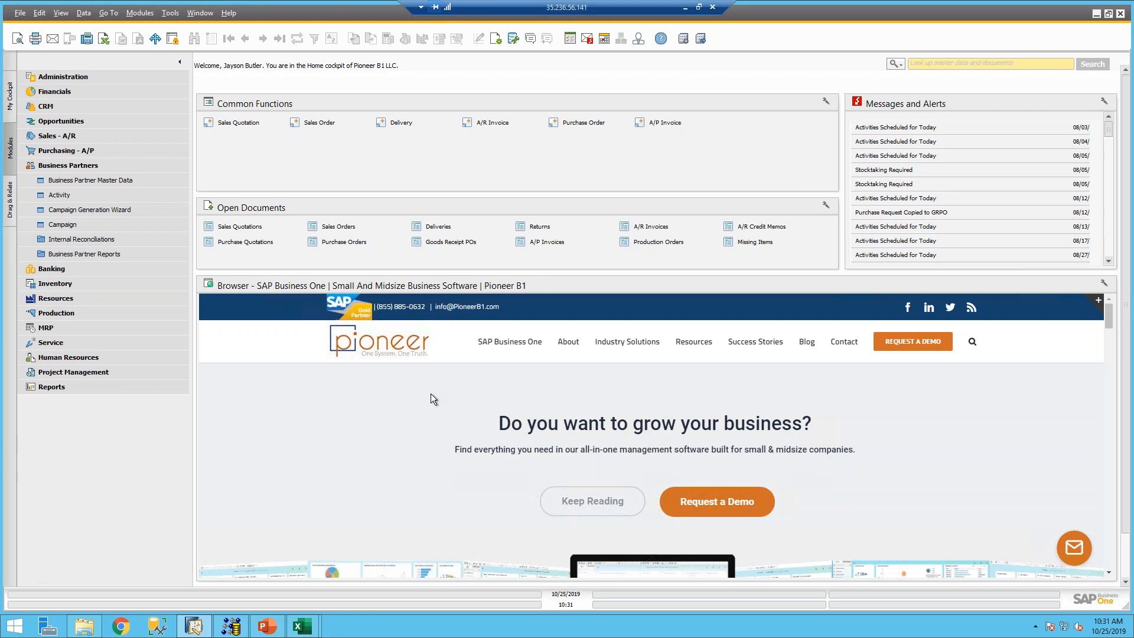
- Browse Administration > Data Import/Export > Data Import, preview Import from Excel, then cancel it
left_click(80, 80)
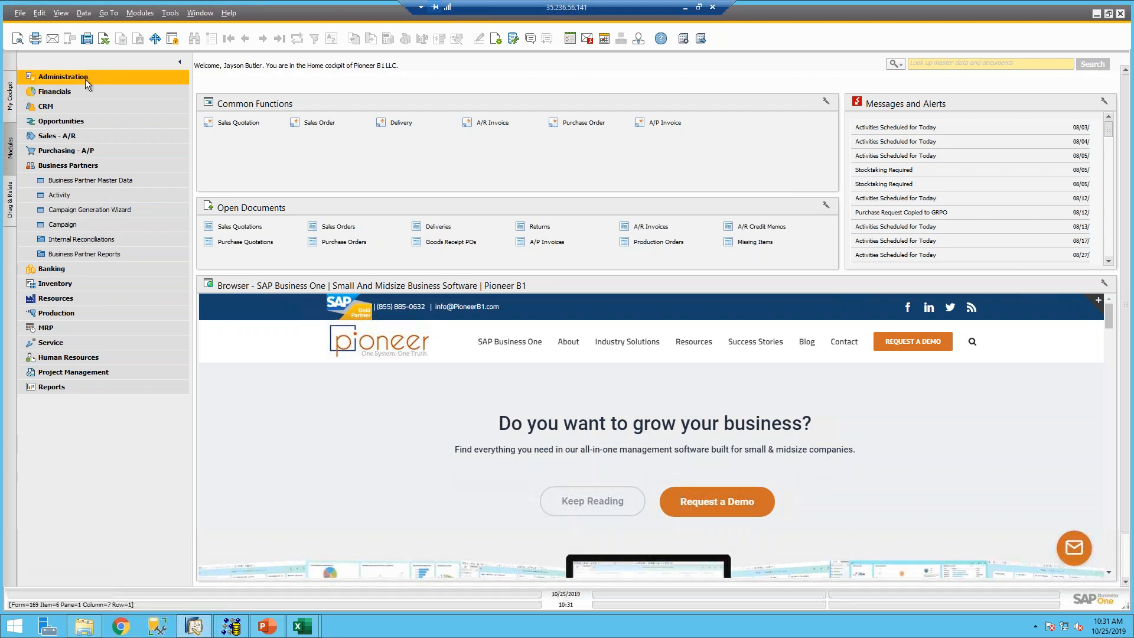
left_click(52, 77)
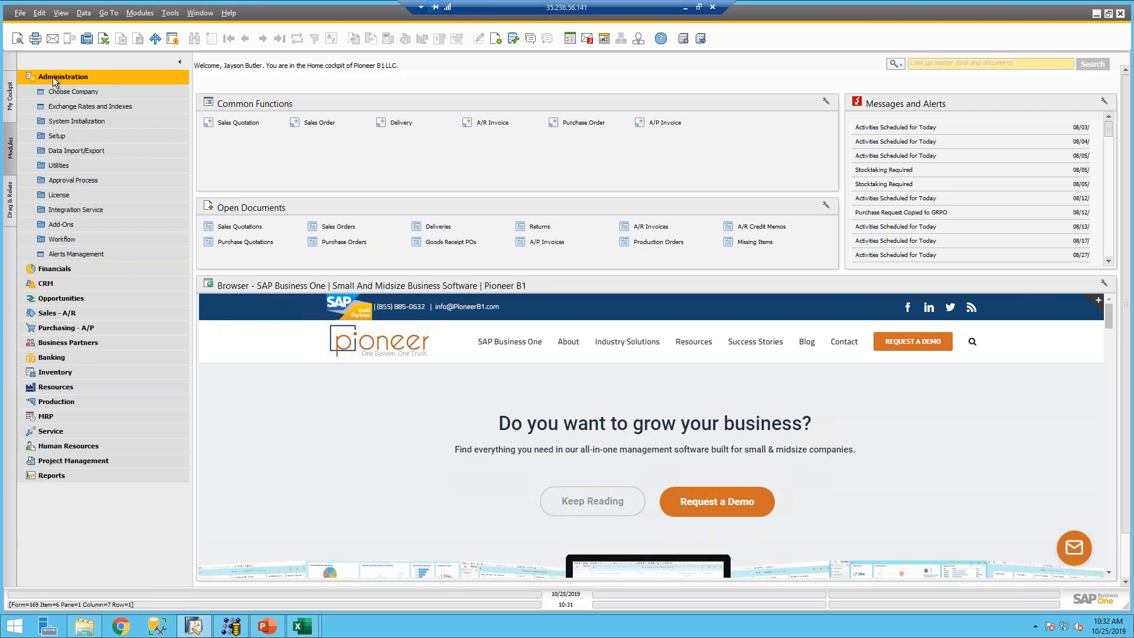
left_click(66, 152)
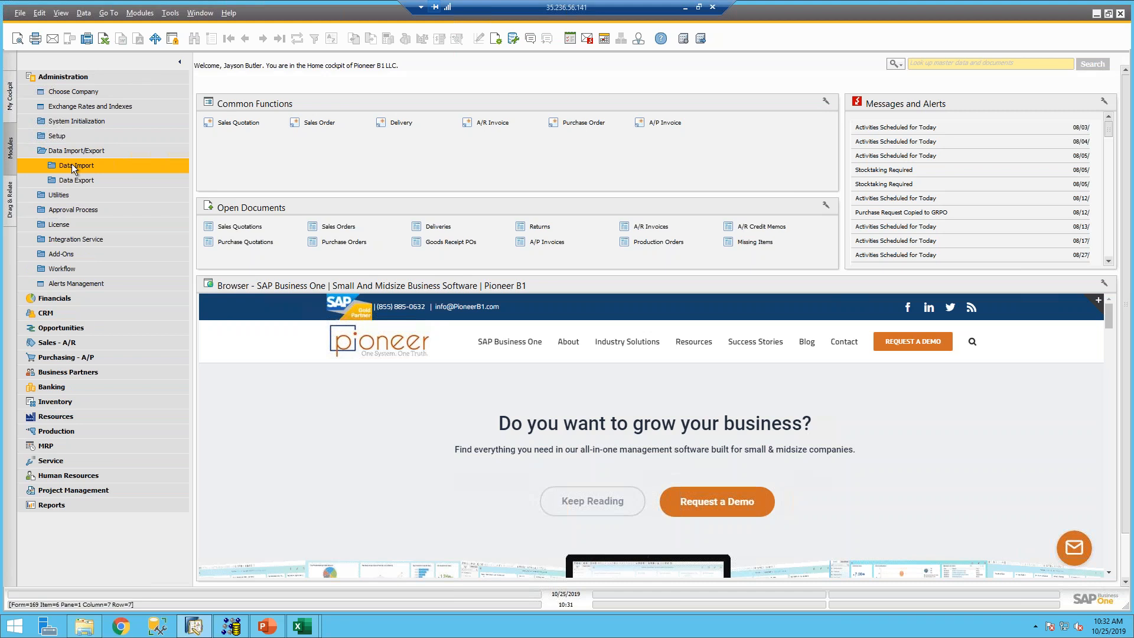
left_click(70, 165)
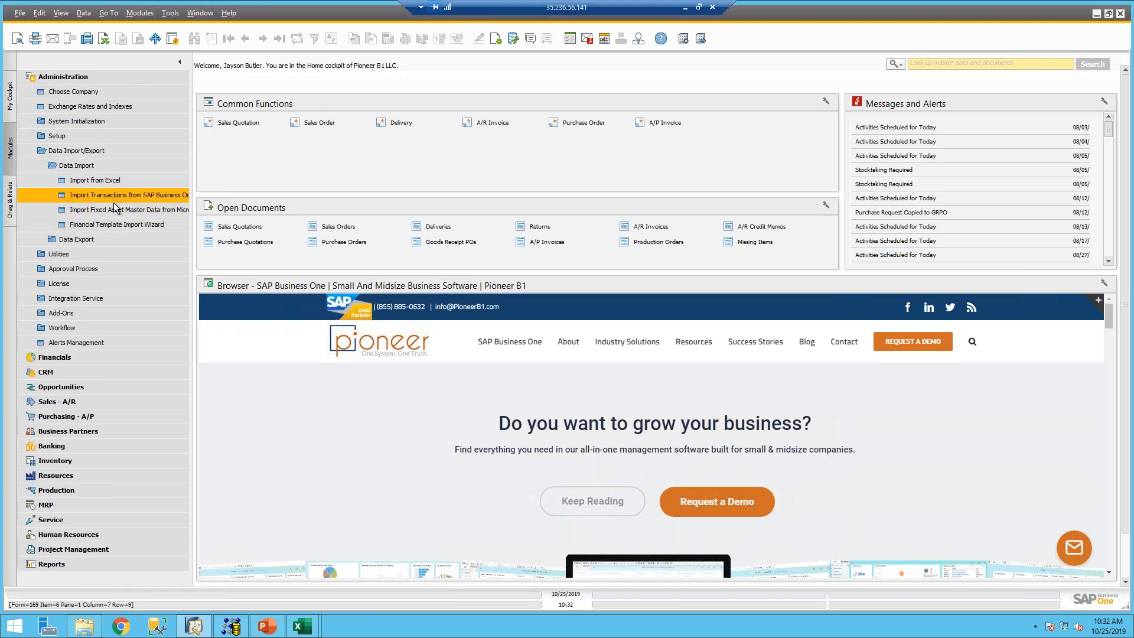
left_click(94, 181)
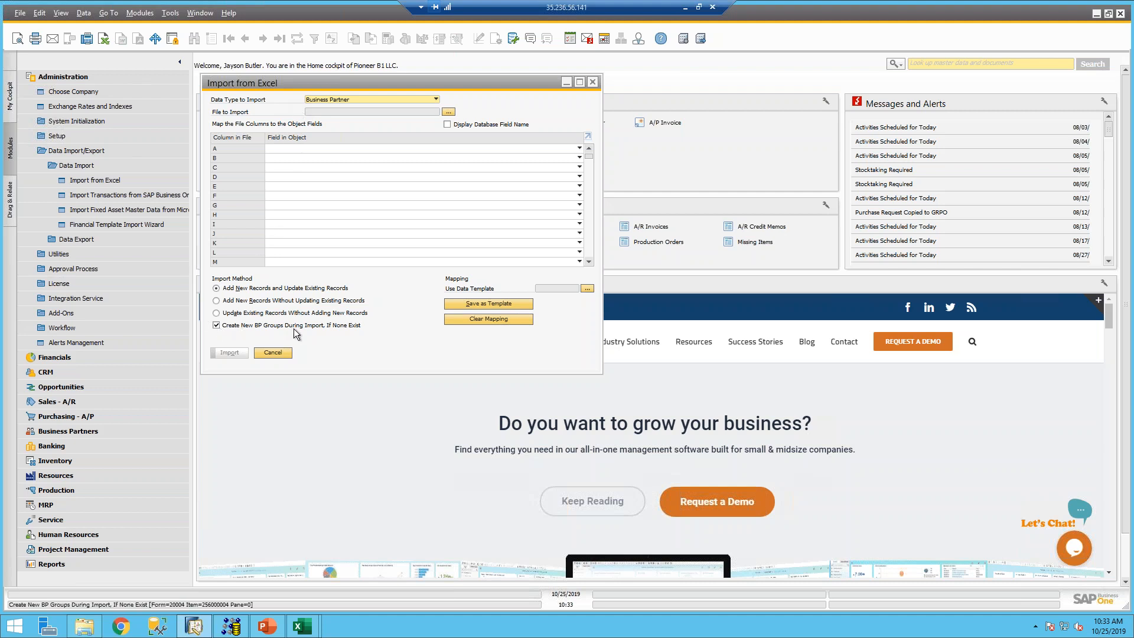
left_click(273, 353)
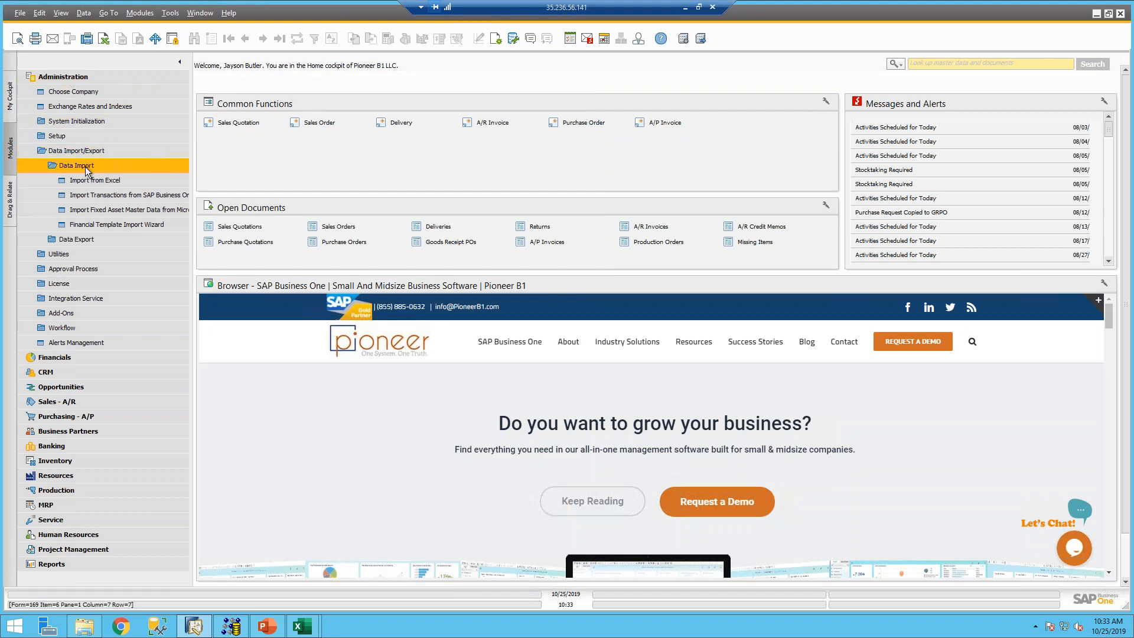
- Reopen Import from Excel with Items as the data type to import
left_click(92, 186)
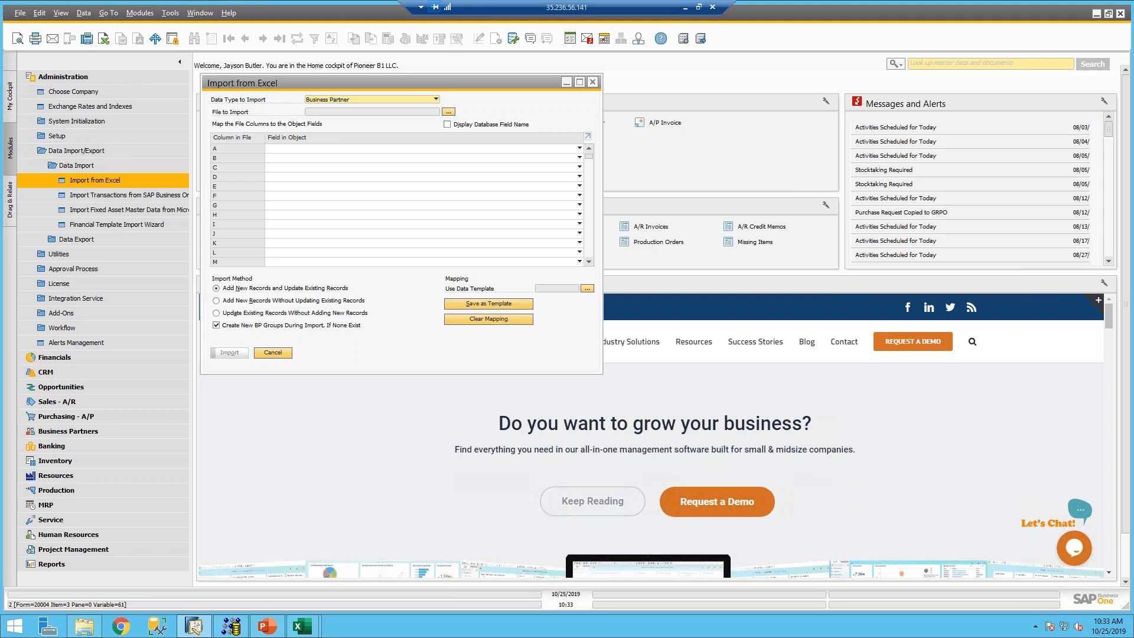
left_click(434, 99)
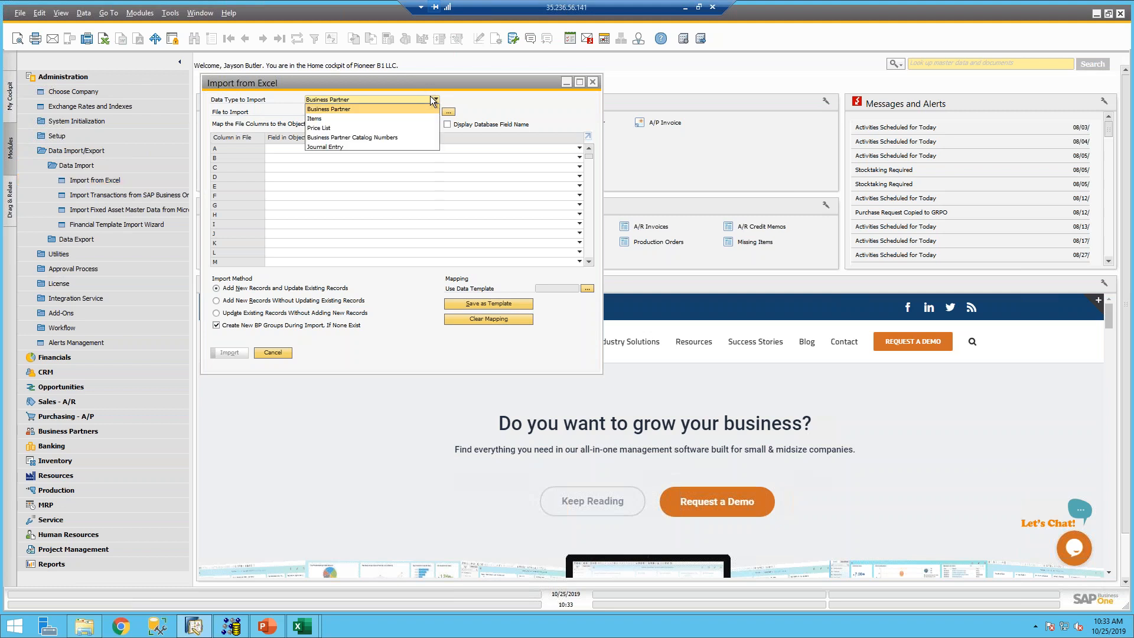
left_click(313, 118)
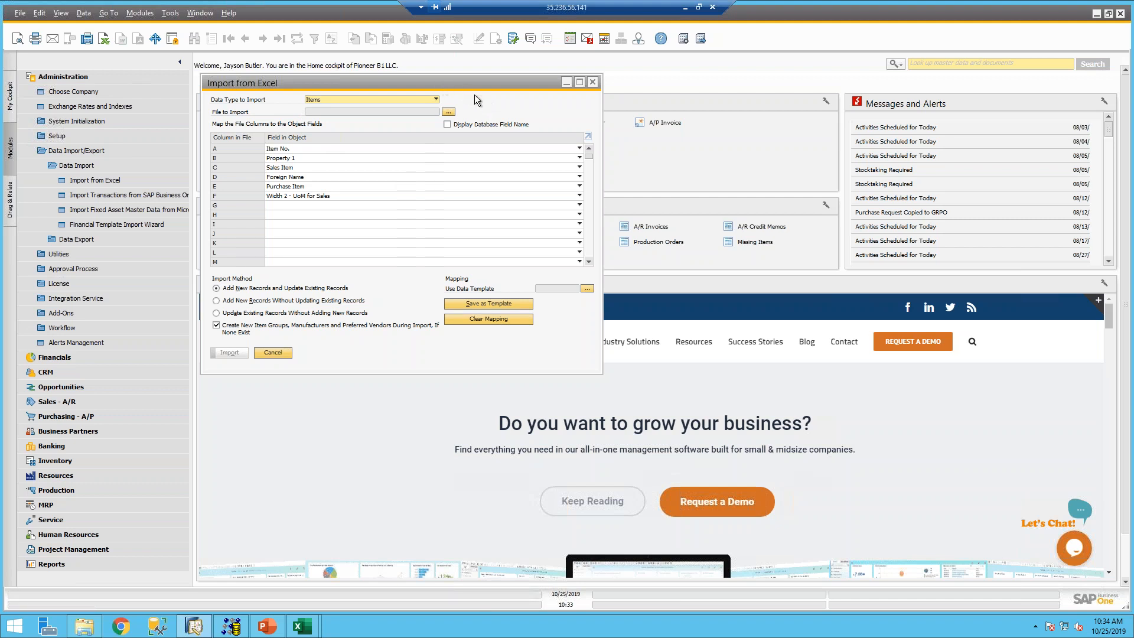
- Clear the column C–F field mappings, then map column C to Foreign Name
left_click(307, 199)
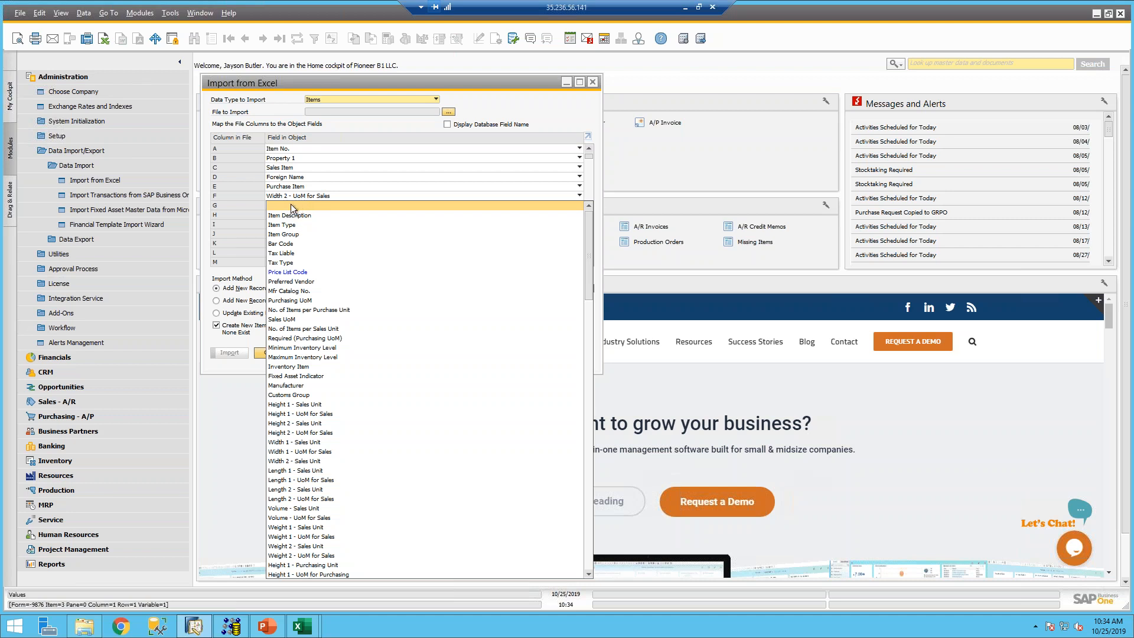
left_click(289, 207)
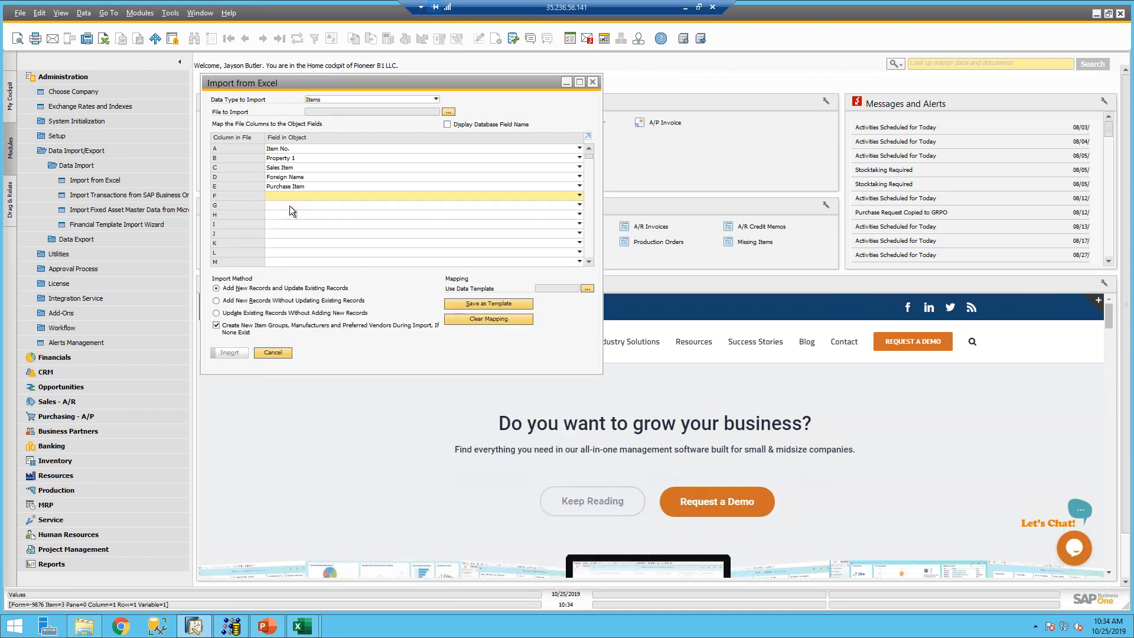
left_click(287, 185)
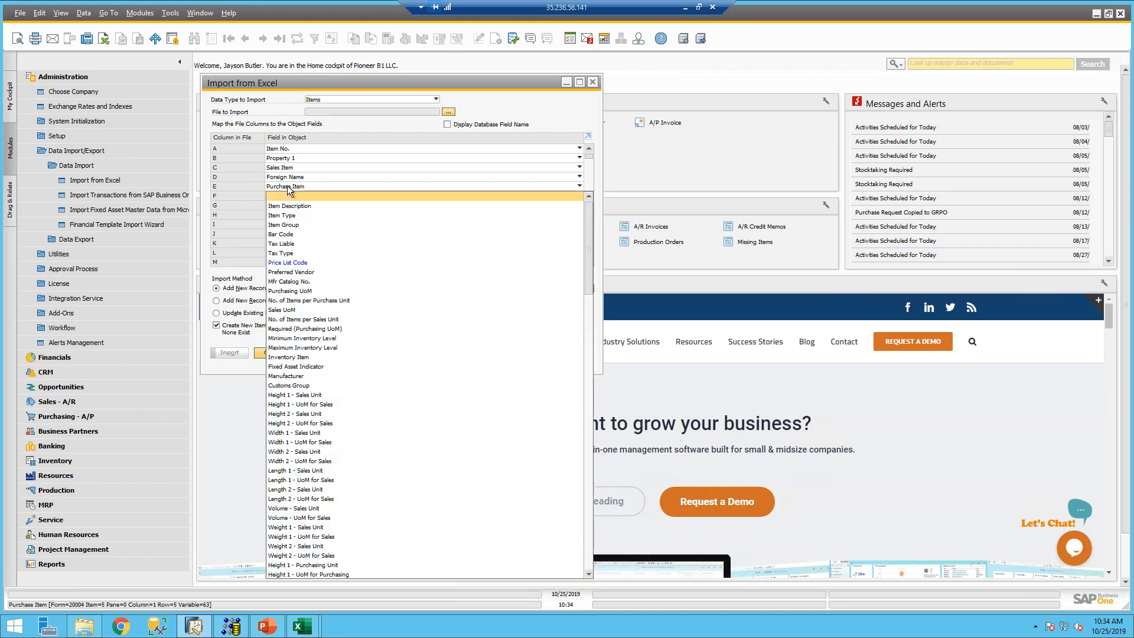
left_click(286, 197)
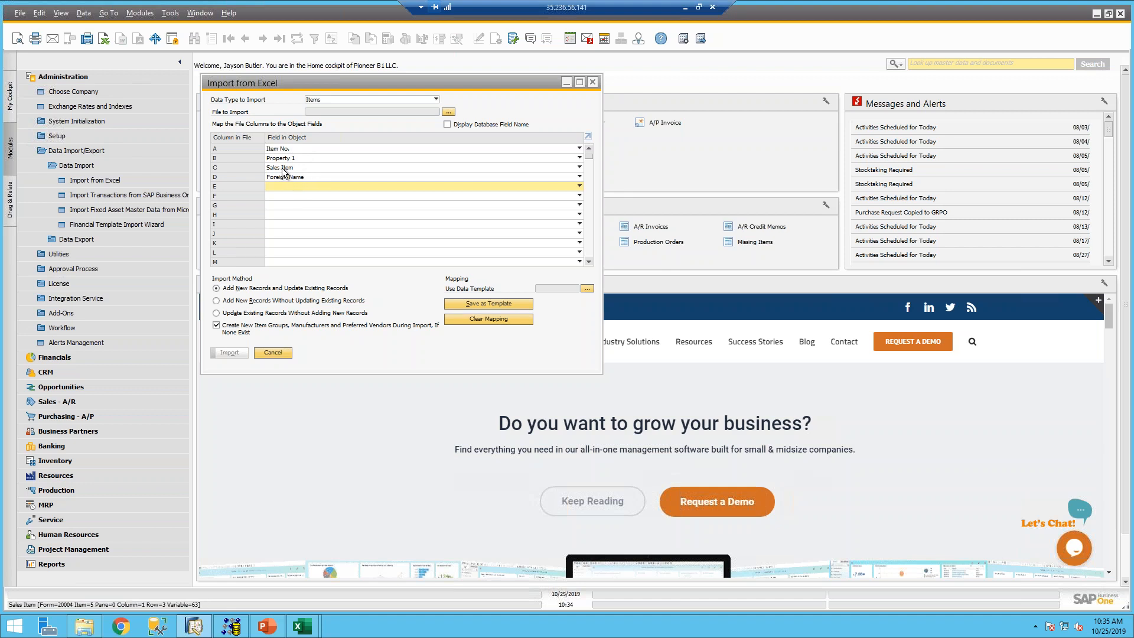
left_click(282, 168)
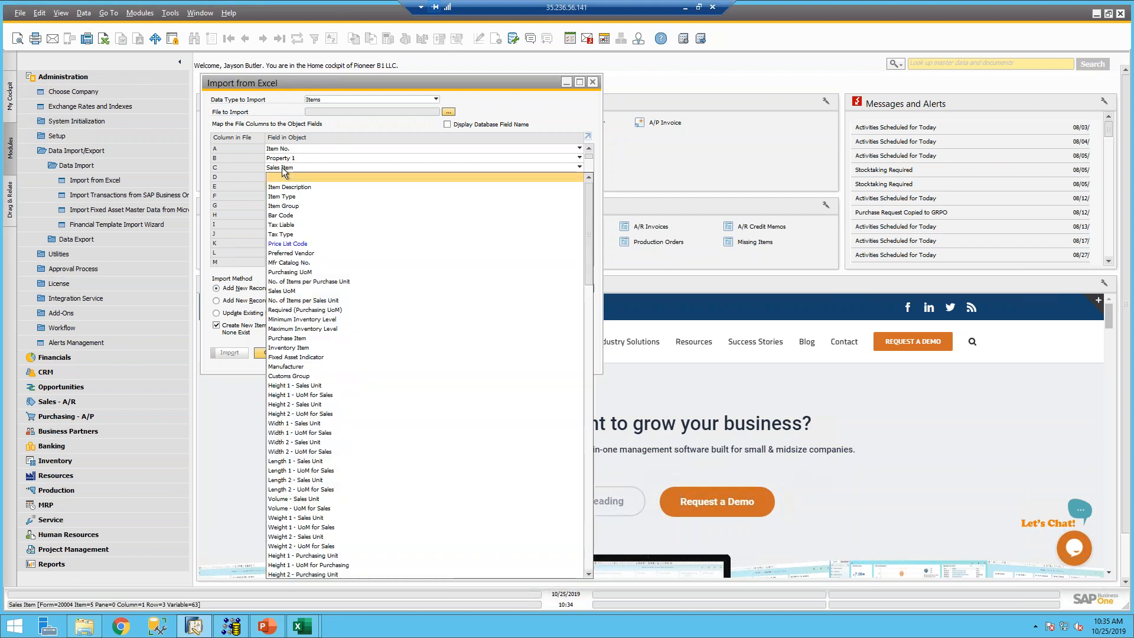
left_click(284, 176)
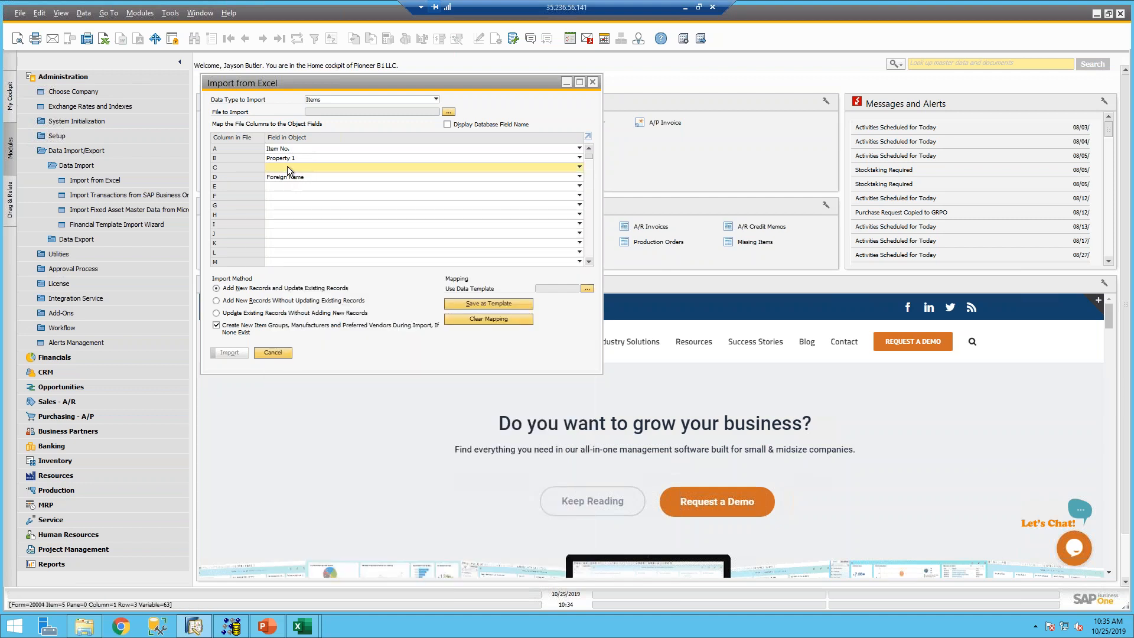
left_click(287, 166)
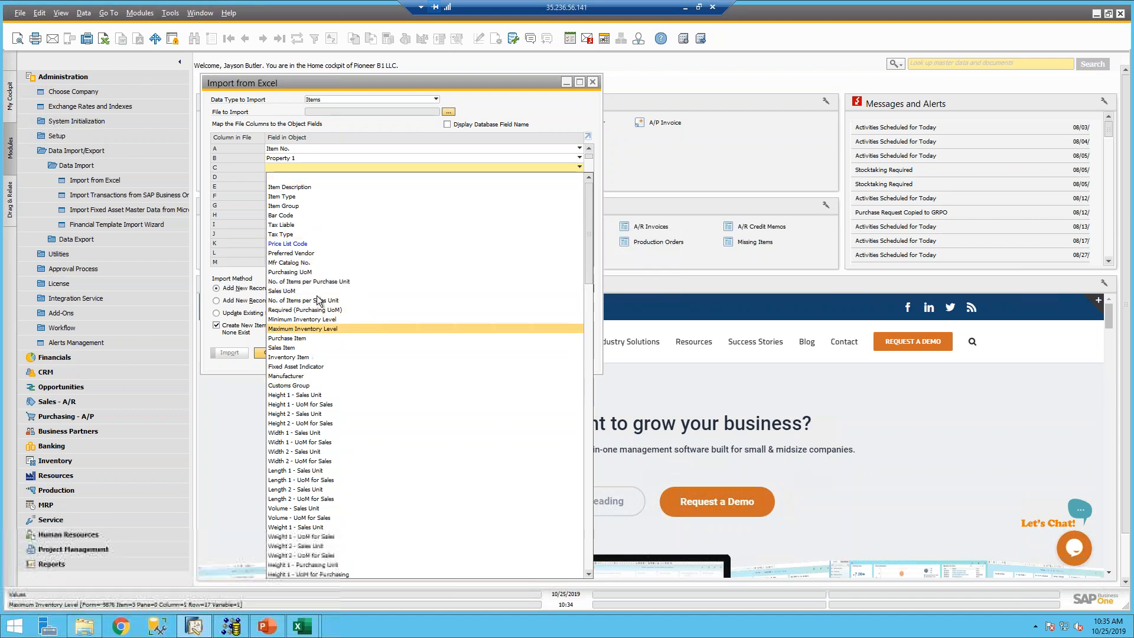
left_click(319, 169)
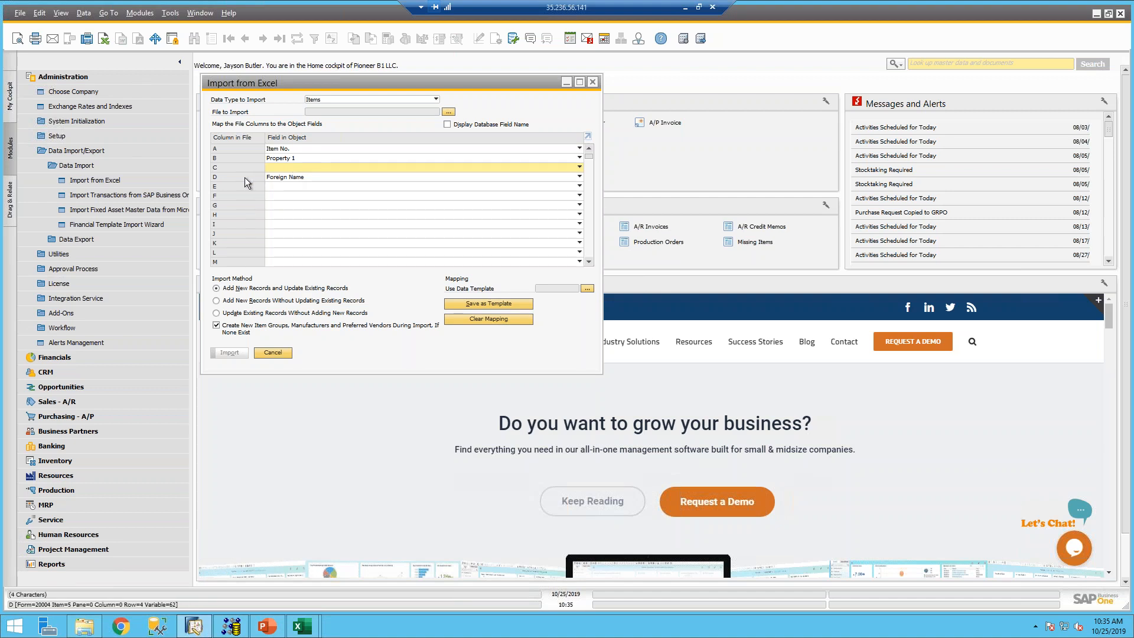
left_click(294, 181)
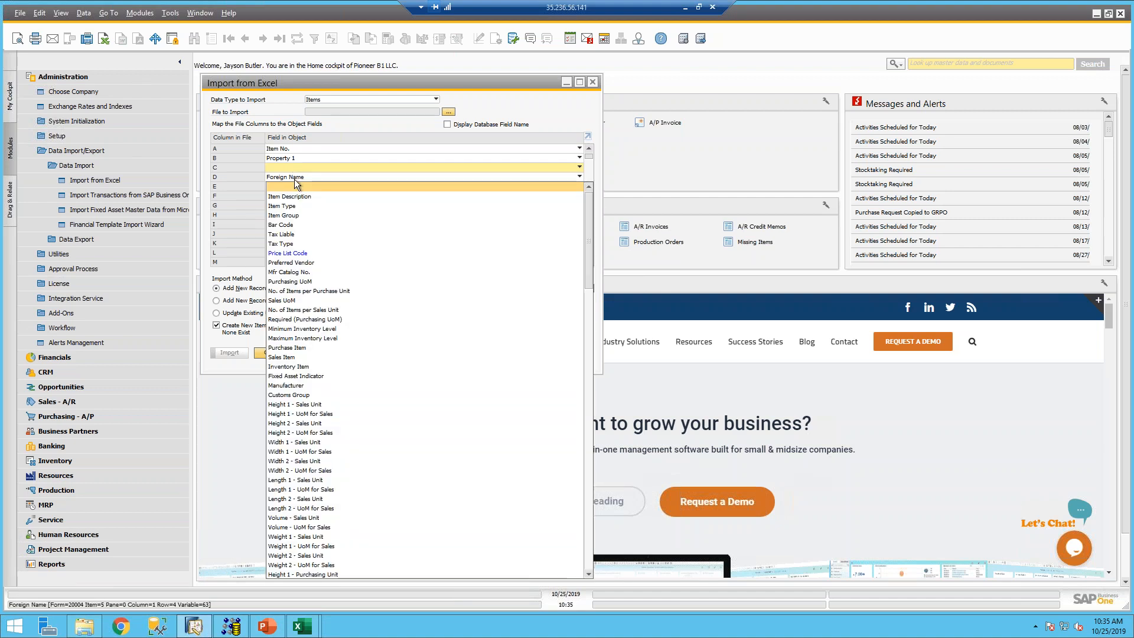
left_click(290, 185)
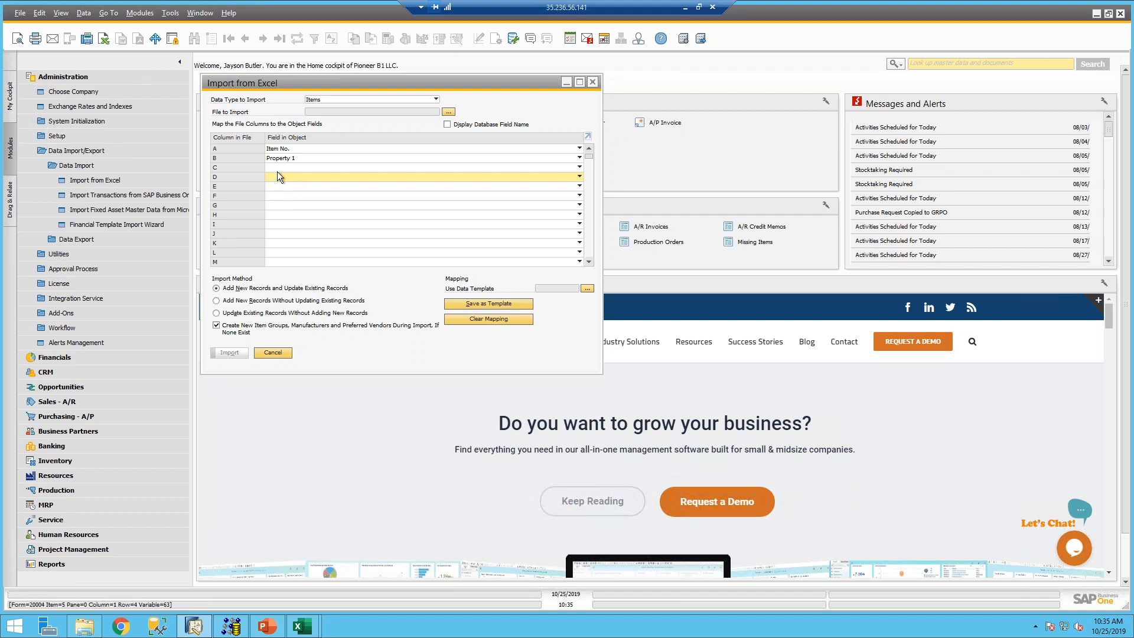
left_click(288, 167)
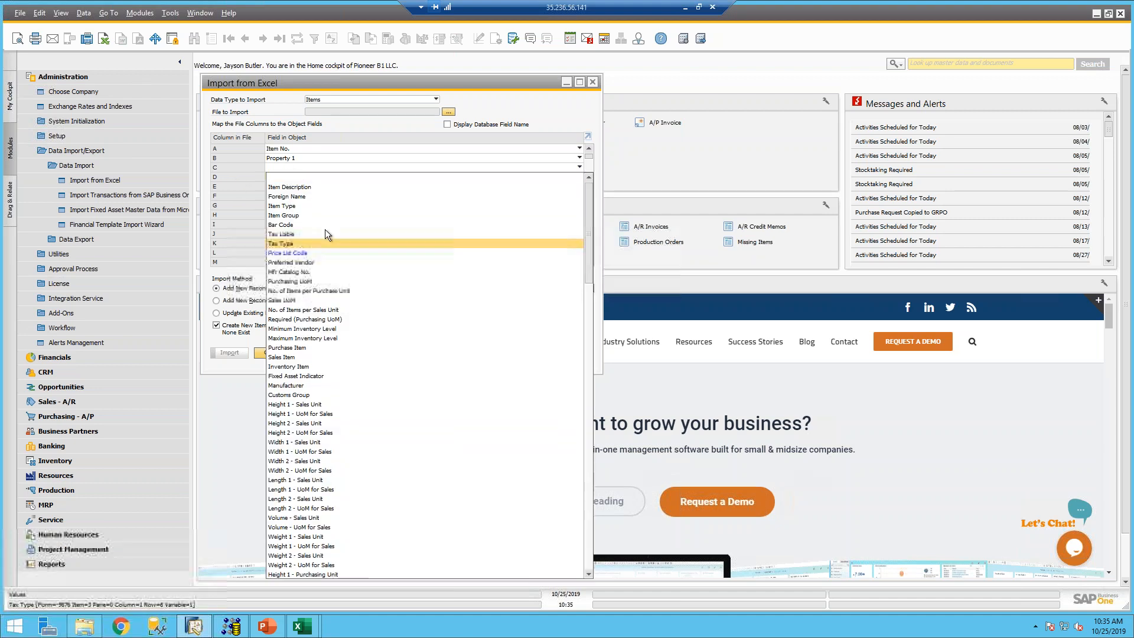
left_click(296, 197)
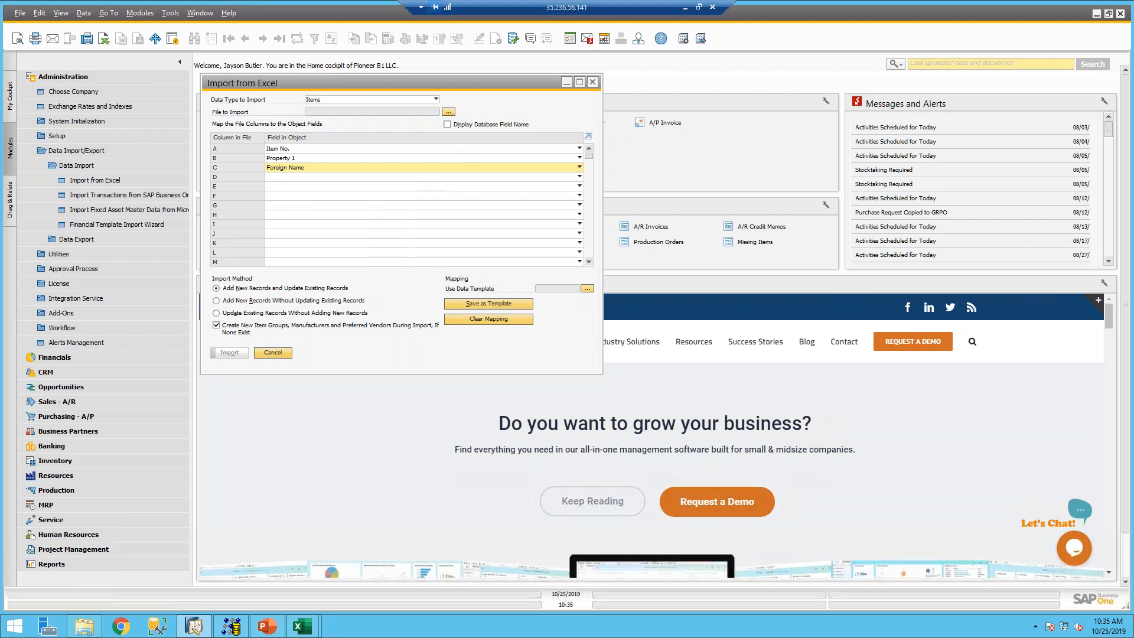
- Open the Upload test spreadsheet from the Webinar folder
mouse_move(84, 625)
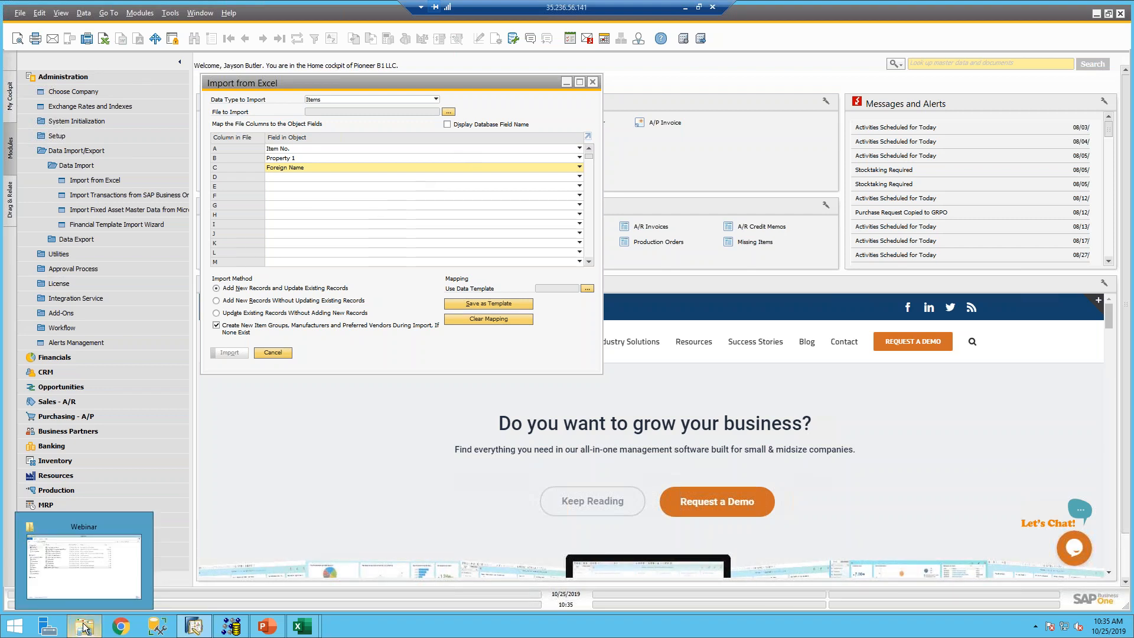
left_click(97, 576)
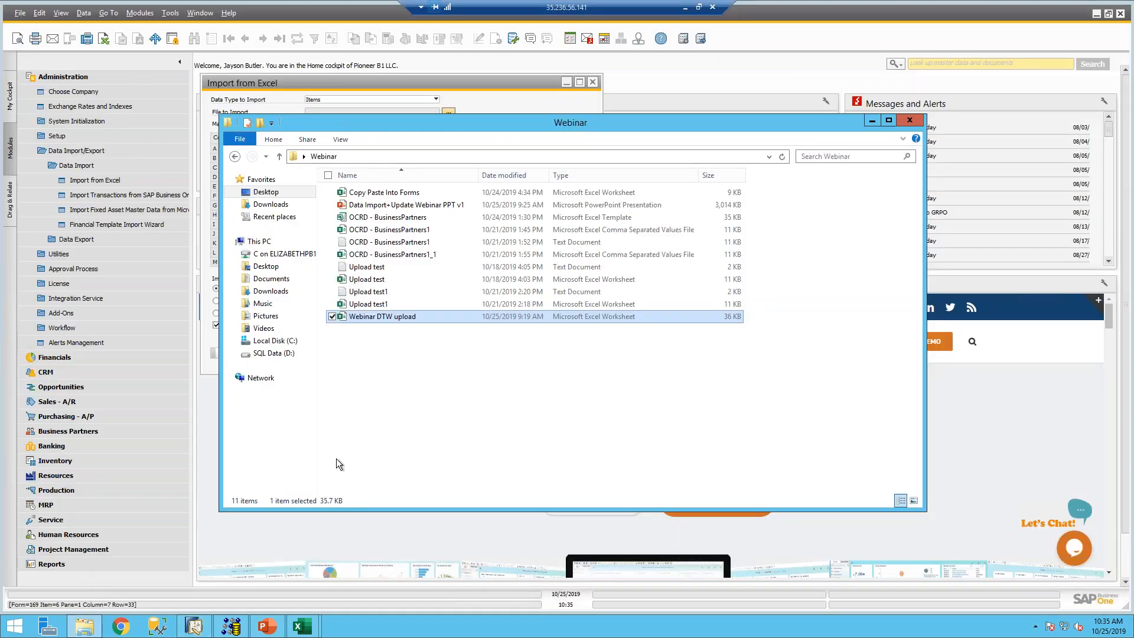
double_click(372, 280)
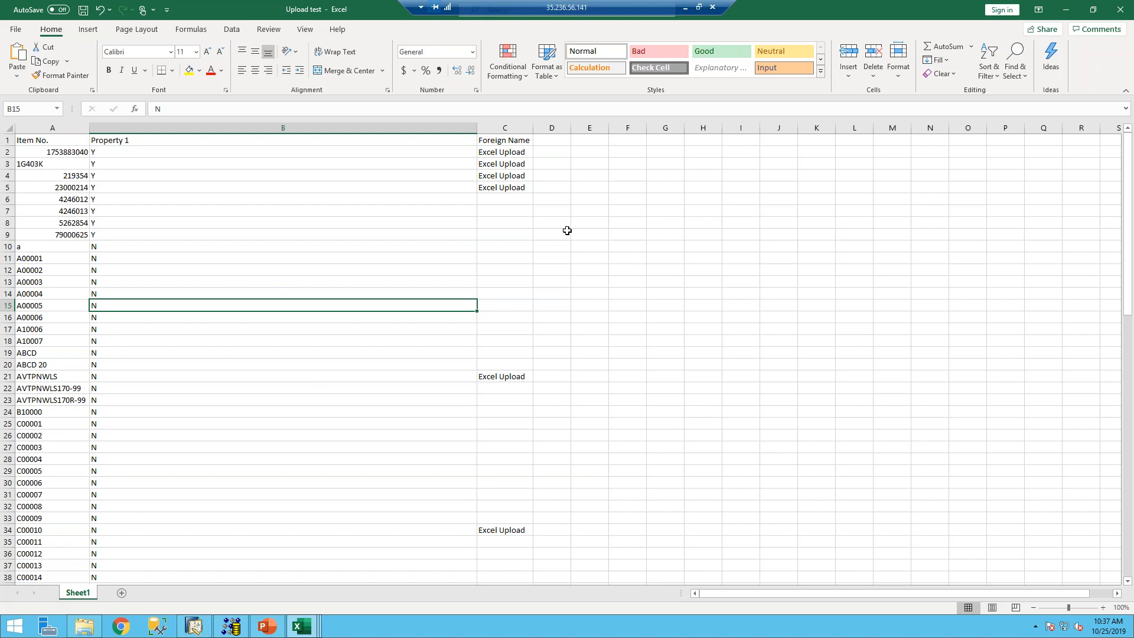
- Close the Upload test, Webinar DTW upload and OCRD - BusinessPartners1 workbooks without saving
left_click(1121, 9)
left_click(1121, 9)
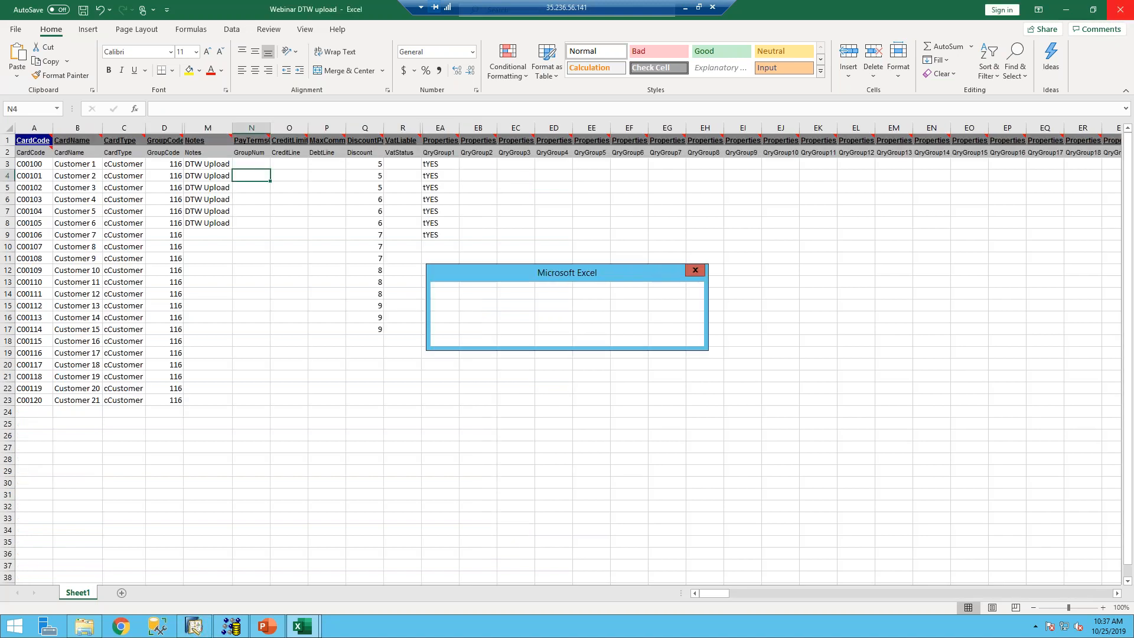
left_click(564, 335)
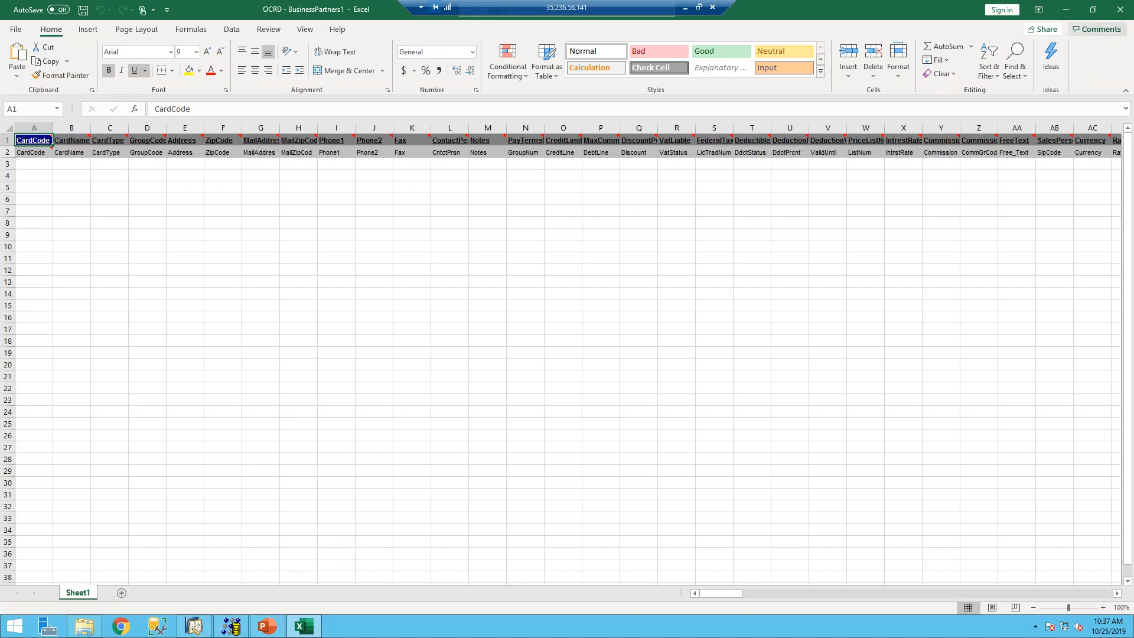
left_click(1121, 8)
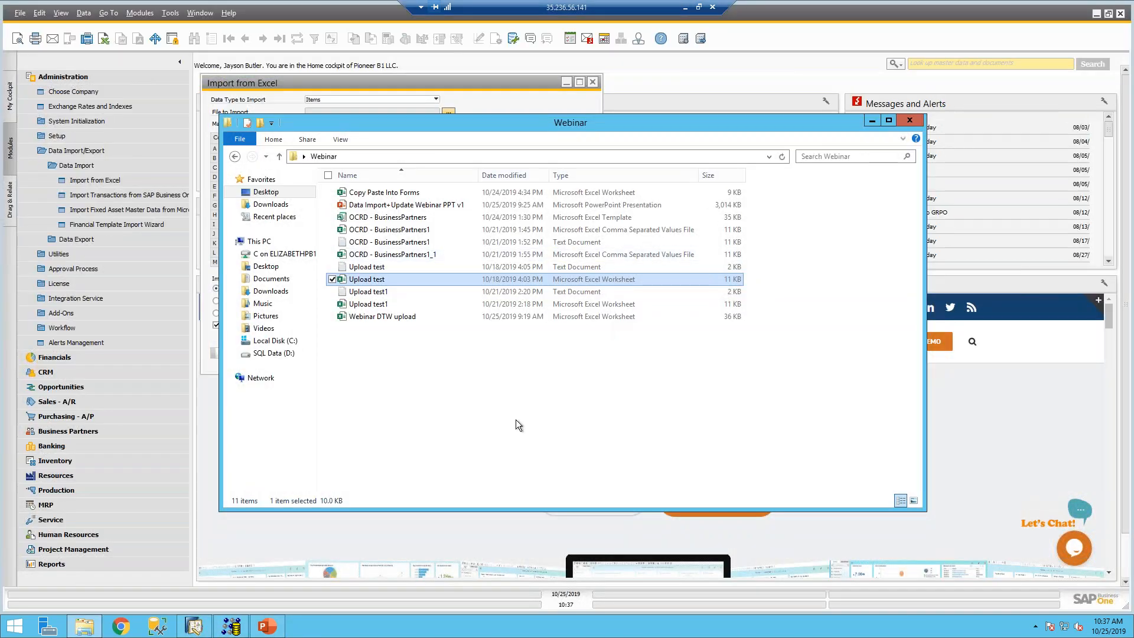
- Import Desktop > Webinar > Upload test as Items, only updating existing records without adding new ones
left_click(193, 619)
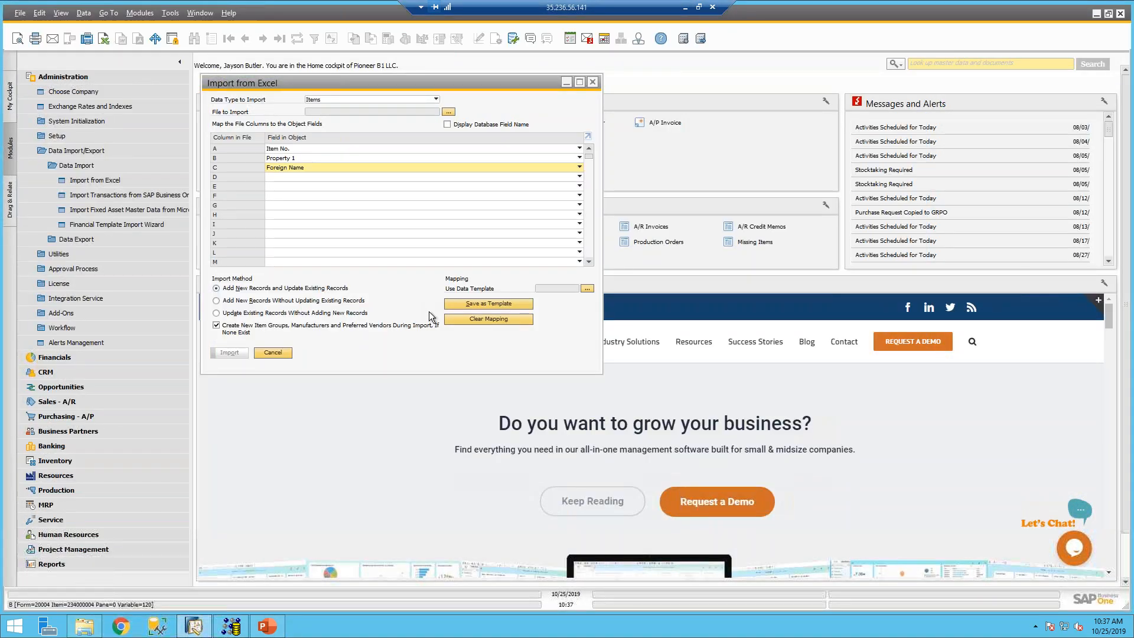
left_click(449, 111)
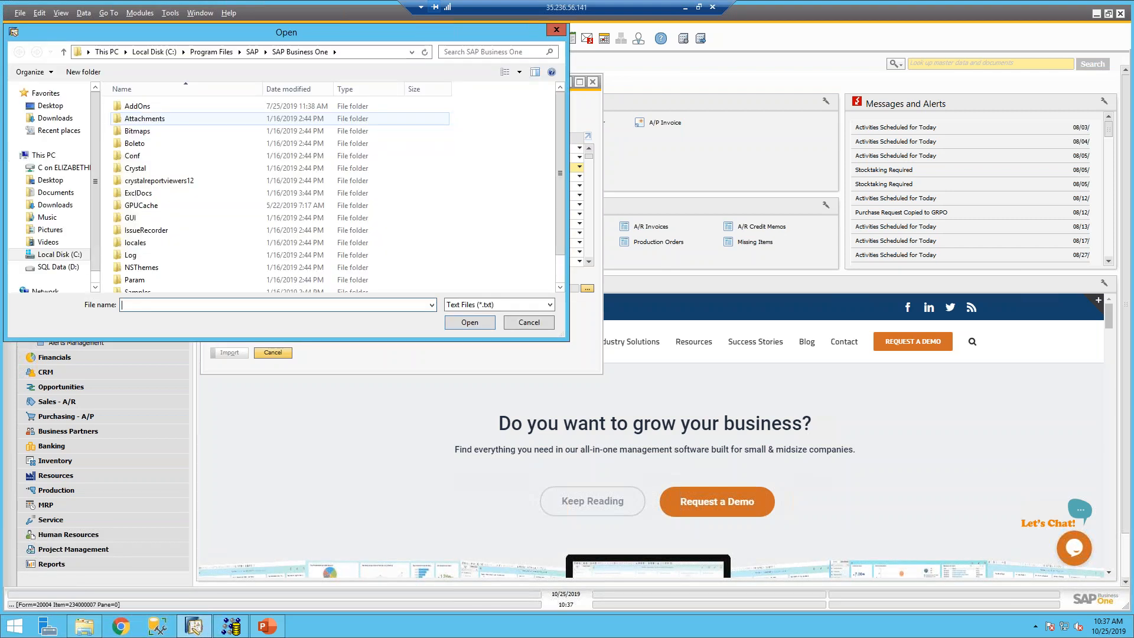
left_click(52, 106)
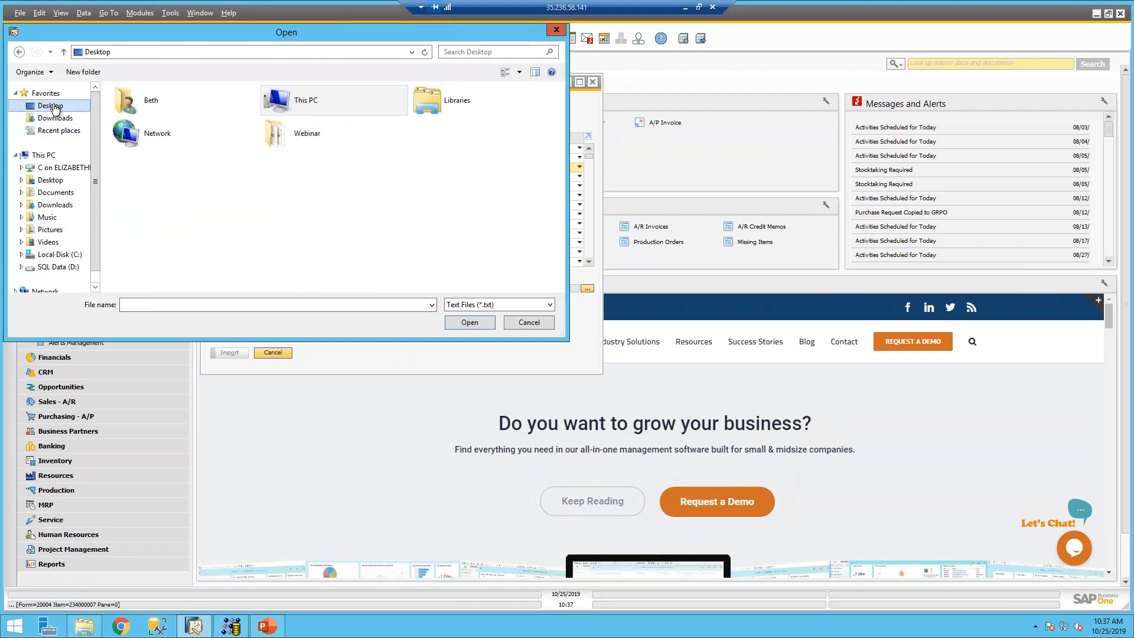
double_click(270, 135)
double_click(144, 118)
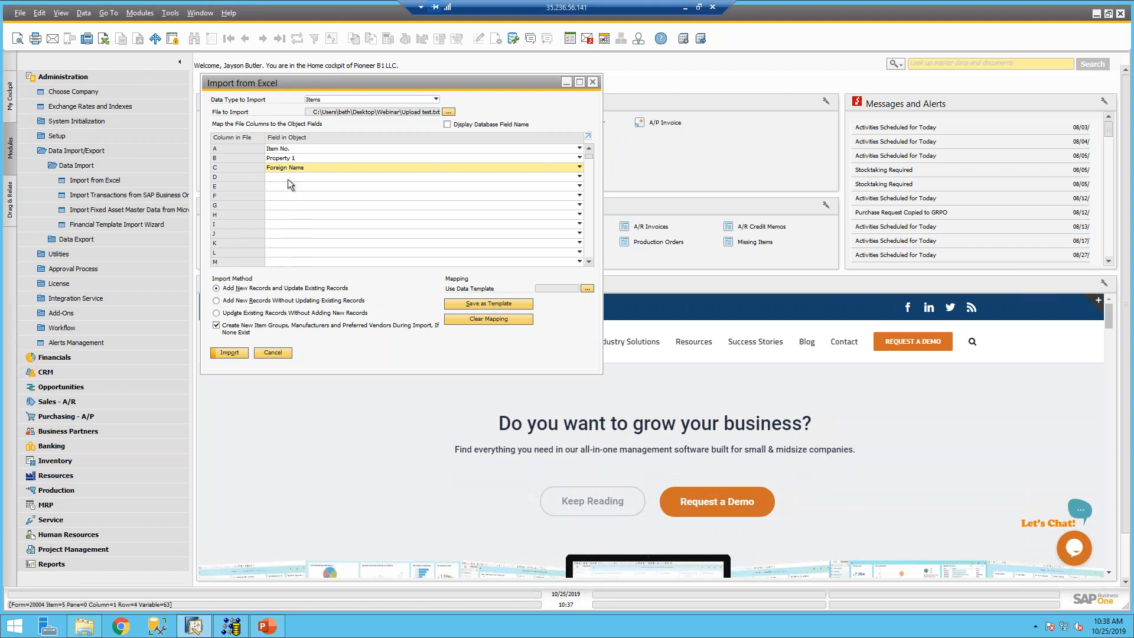
left_click(217, 313)
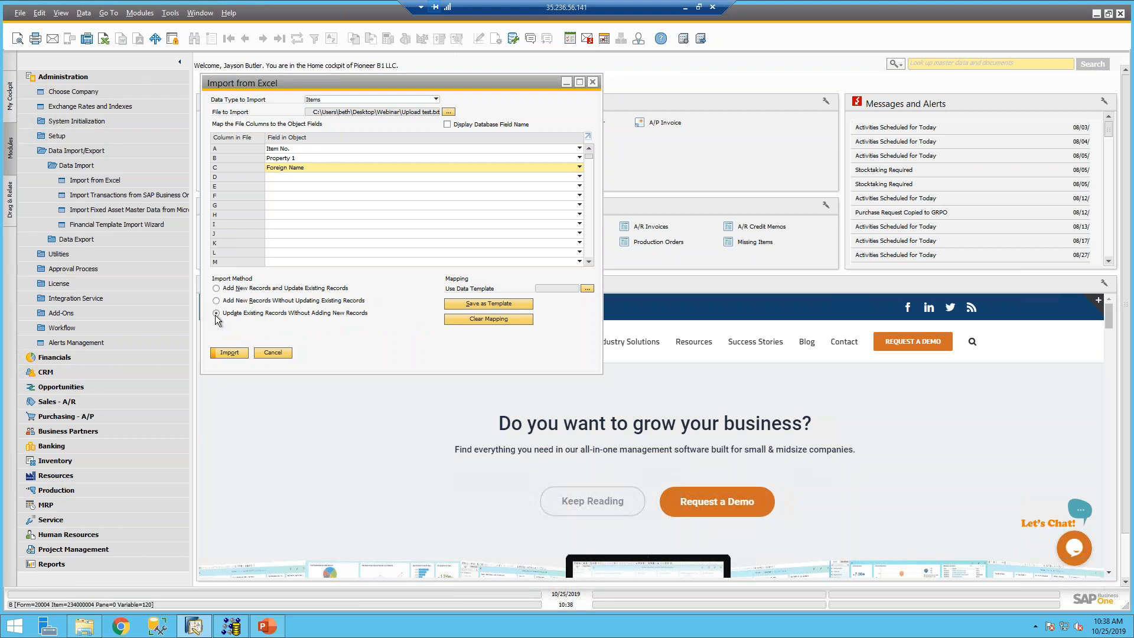
left_click(228, 353)
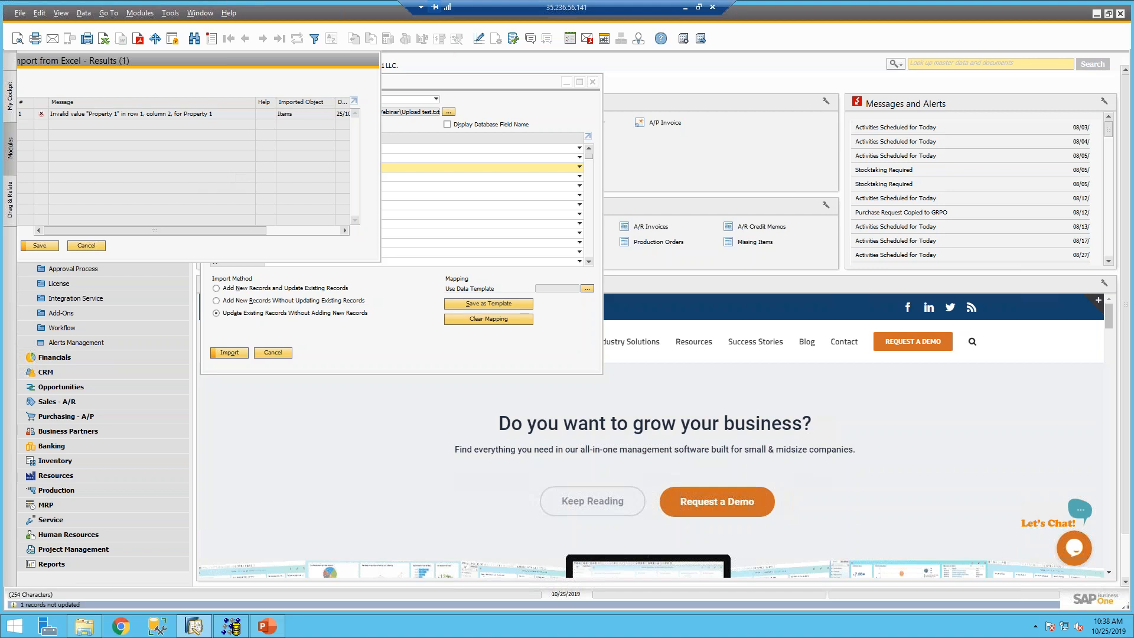
- After reading the invalid Property 1 error, bring up the Webinar folder window
left_click(84, 628)
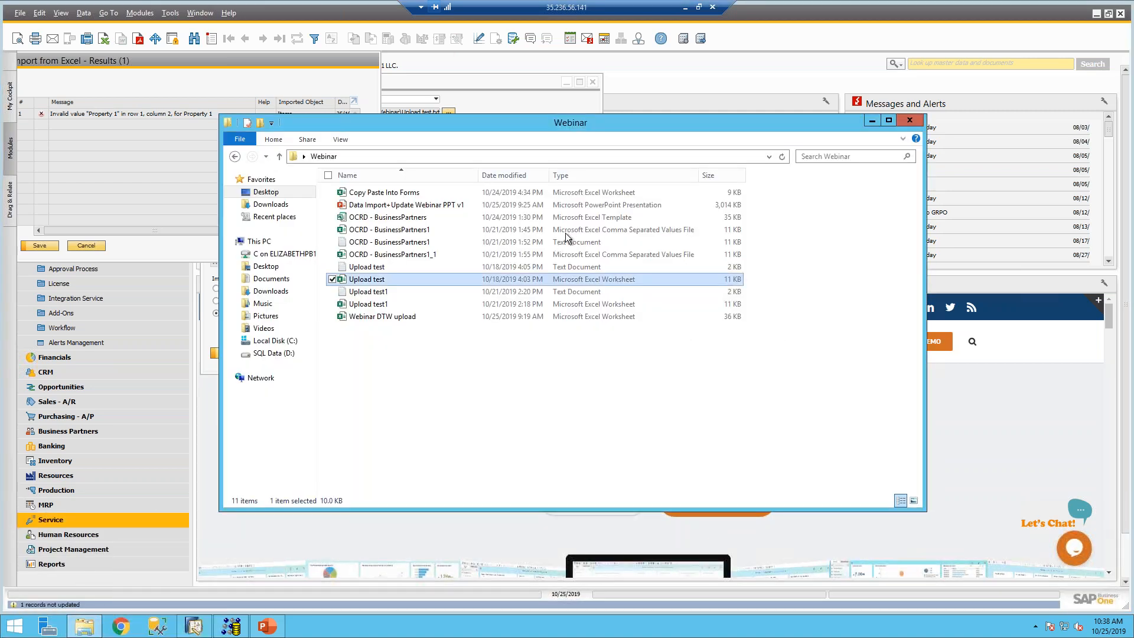
- Delete header row 1 from the Upload test workbook and save it when closing Excel
double_click(385, 277)
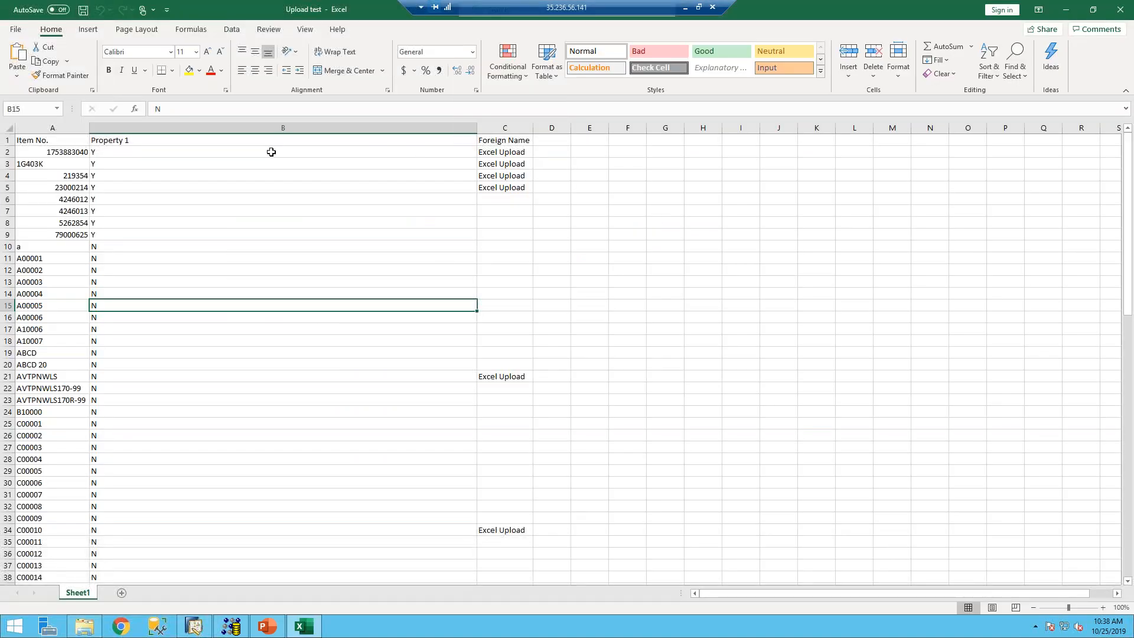
left_click(8, 140)
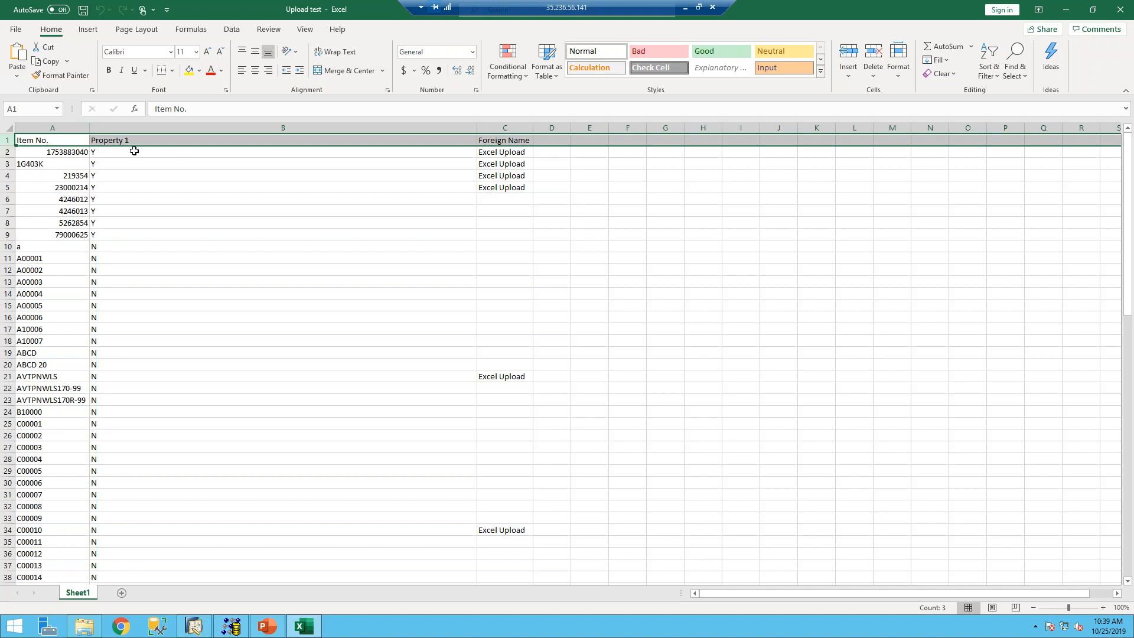
right_click(10, 139)
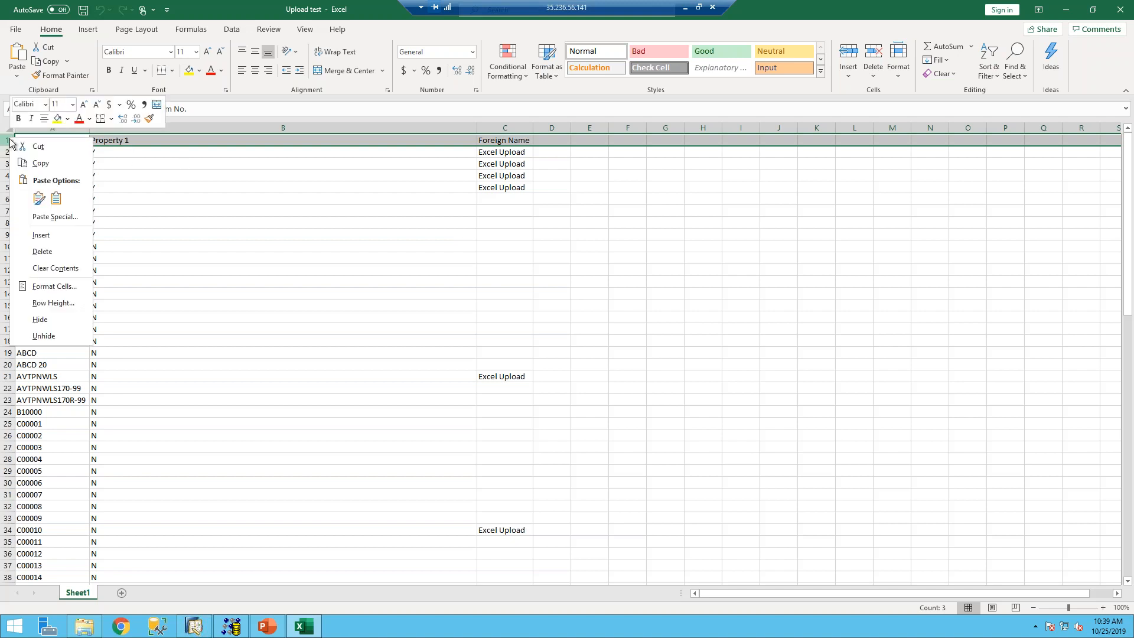
left_click(47, 251)
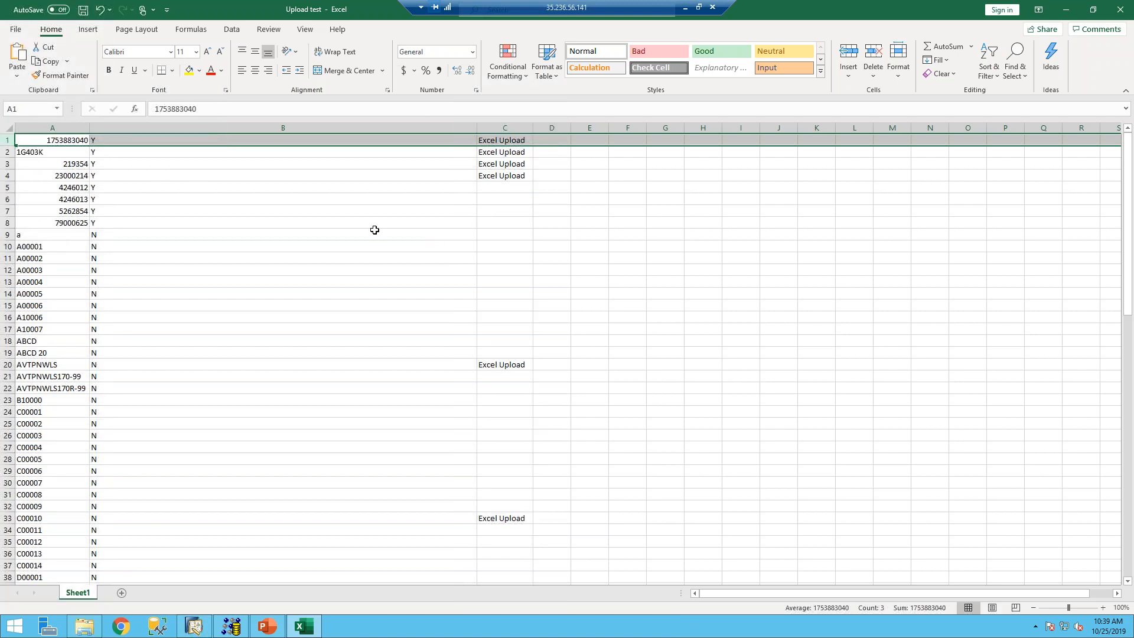
left_click(1120, 10)
left_click(572, 326)
- Dismiss the error results and rerun the Items import using Desktop > Webinar > Upload test1
left_click(193, 626)
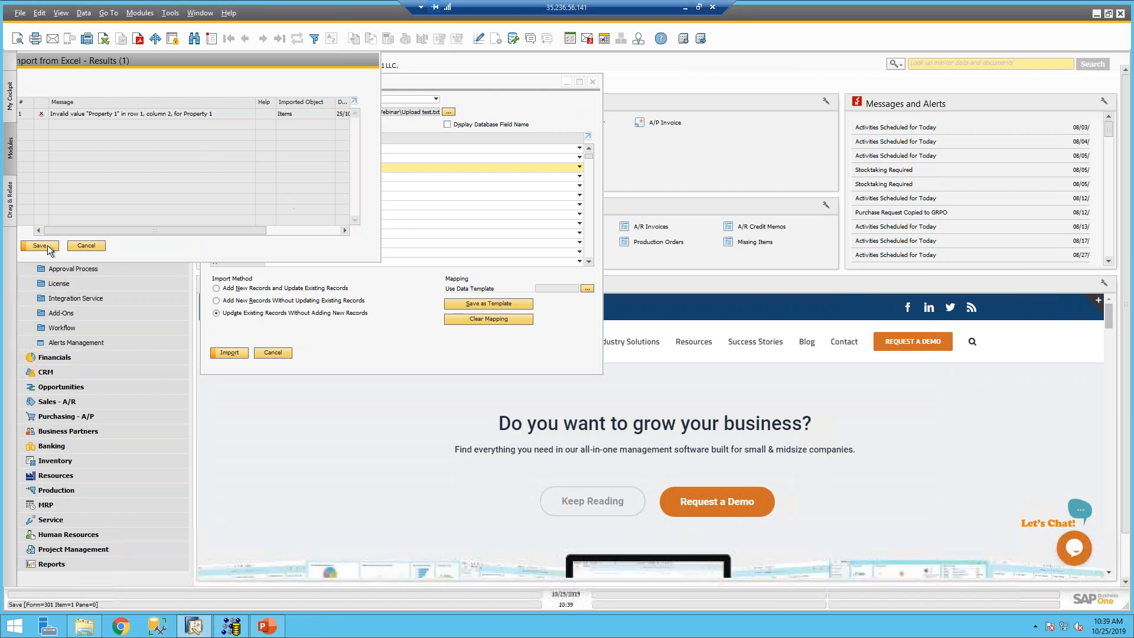
left_click(94, 245)
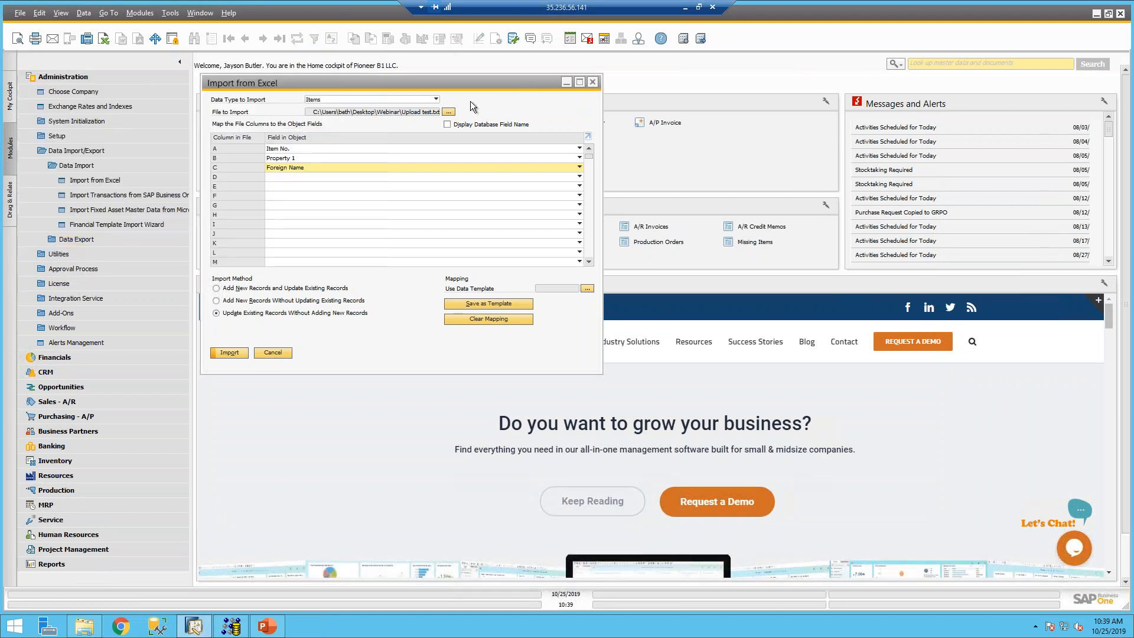
left_click(450, 112)
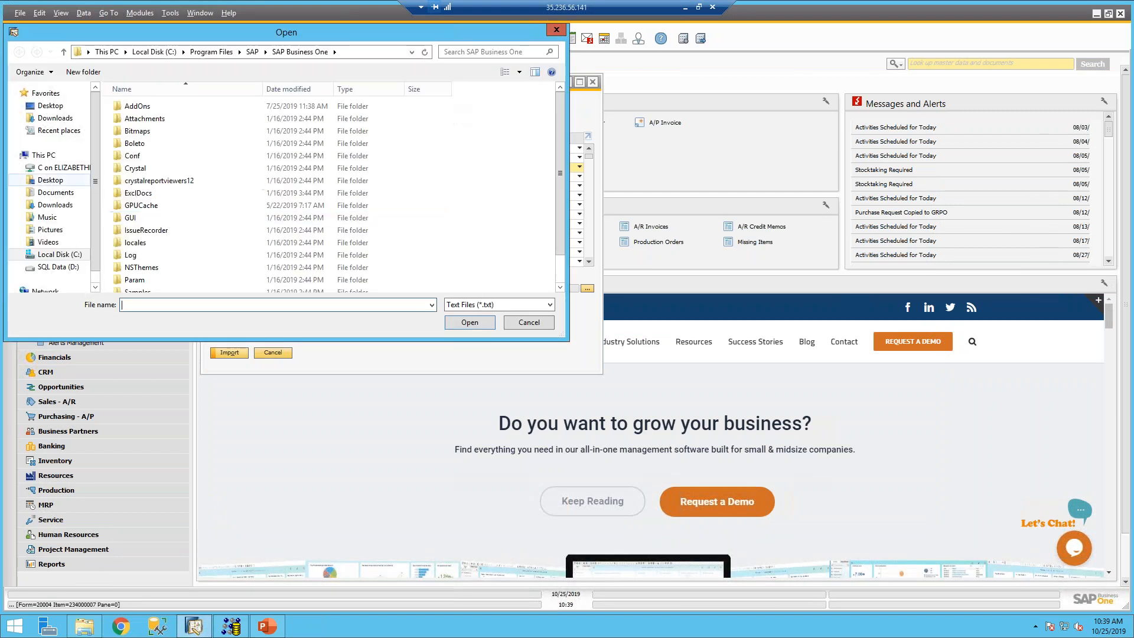
left_click(51, 108)
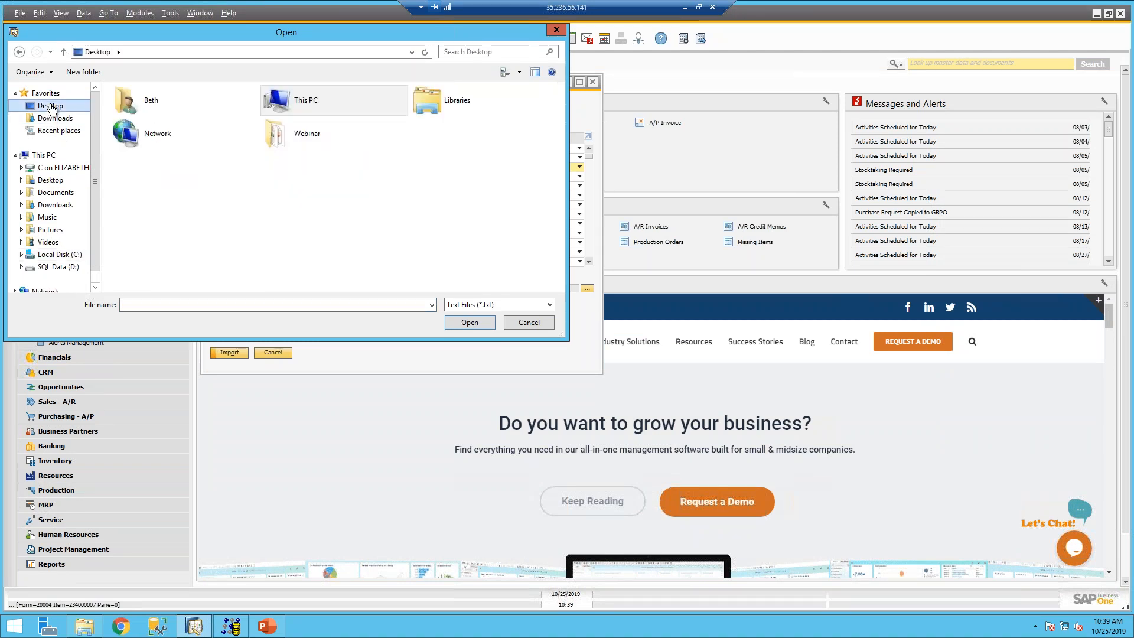
double_click(303, 133)
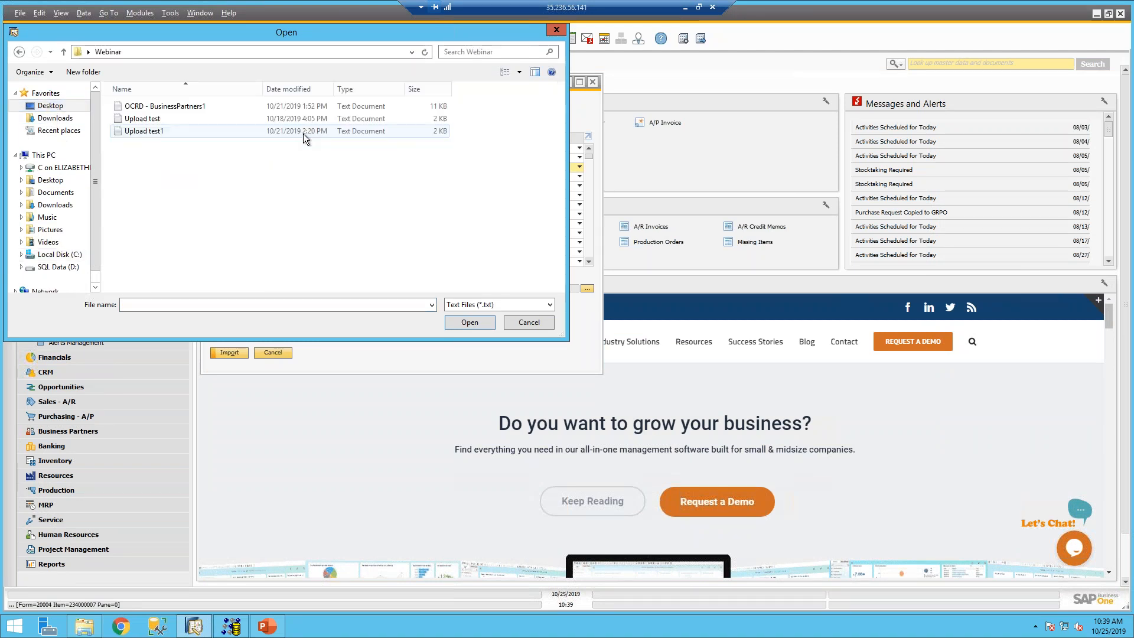
double_click(183, 132)
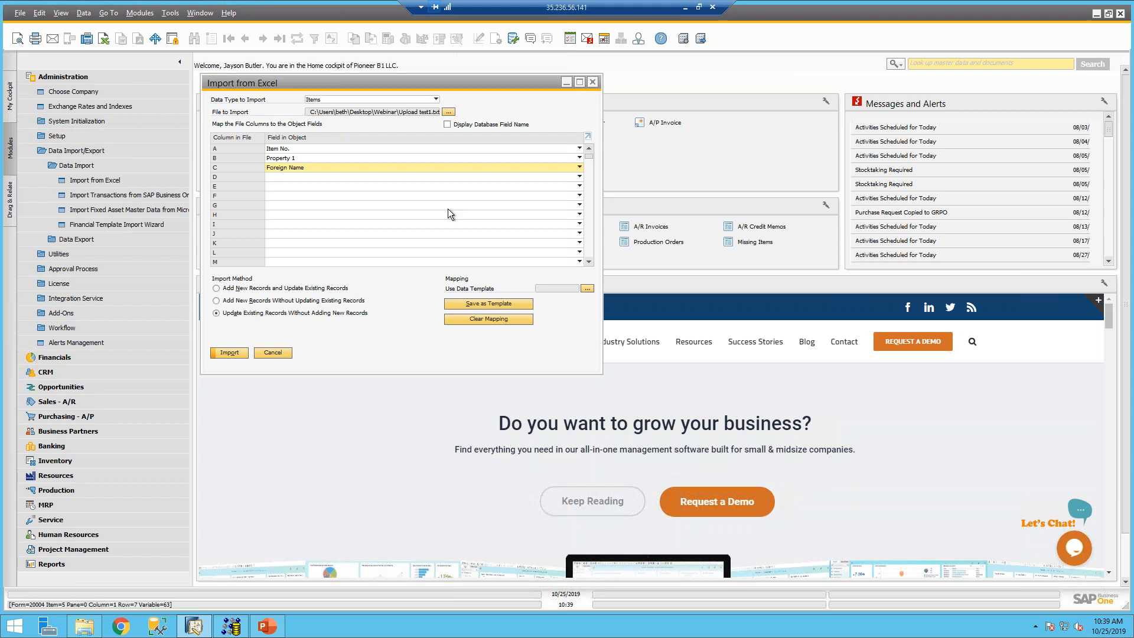
left_click(230, 352)
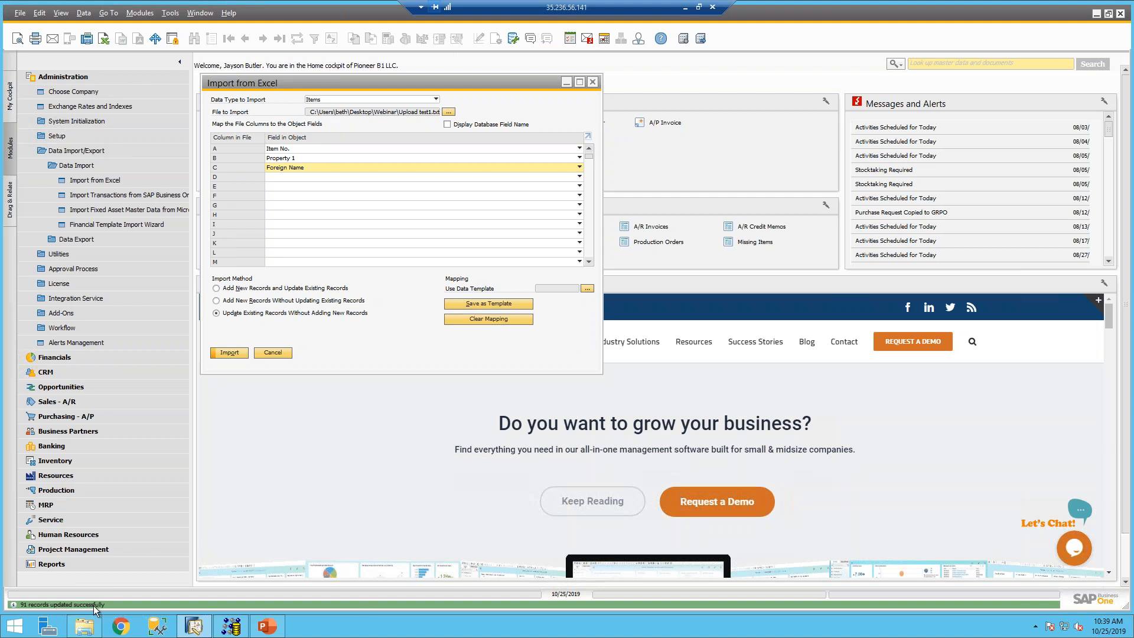
- Open Item Master Data, list all items with *, and check their Foreign Name reads Excel Upload
left_click(275, 353)
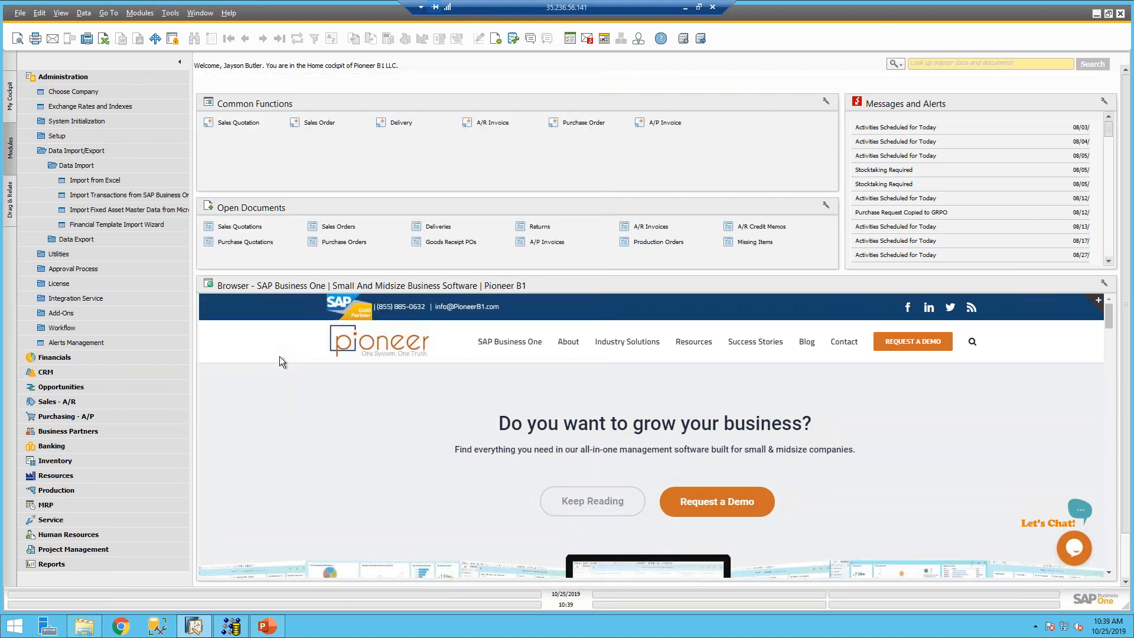
left_click(87, 461)
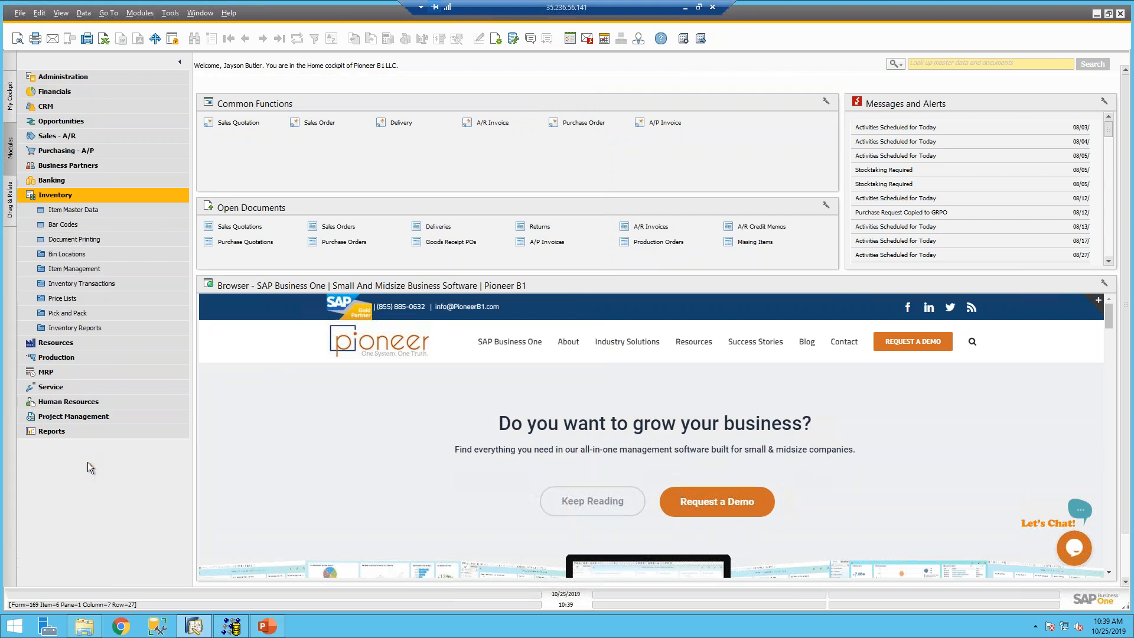
left_click(82, 210)
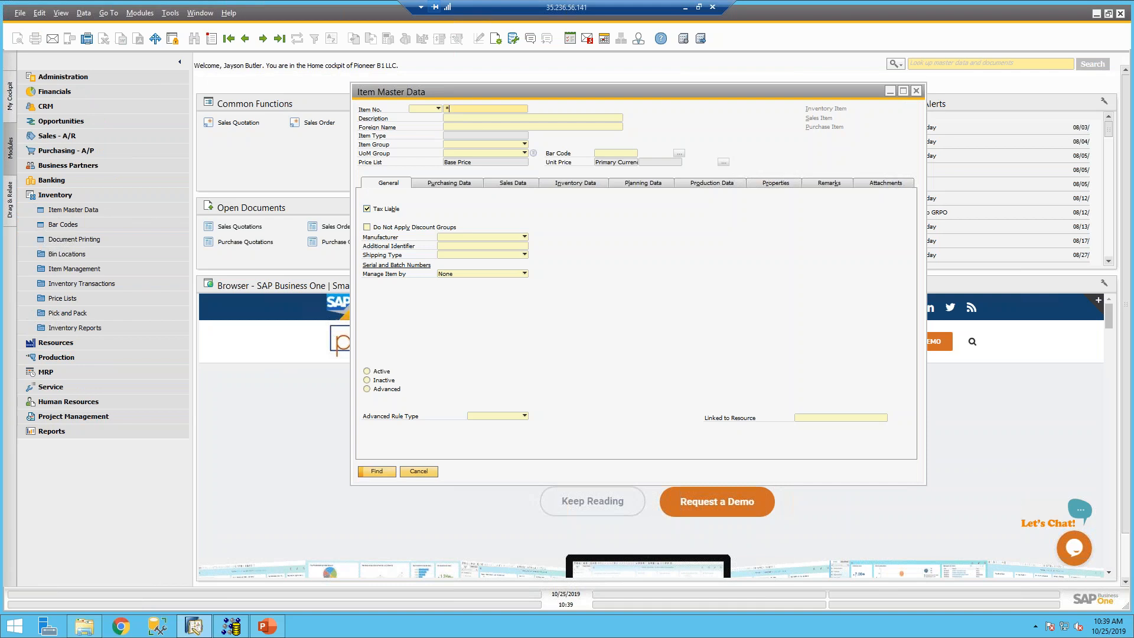
key("Tab")
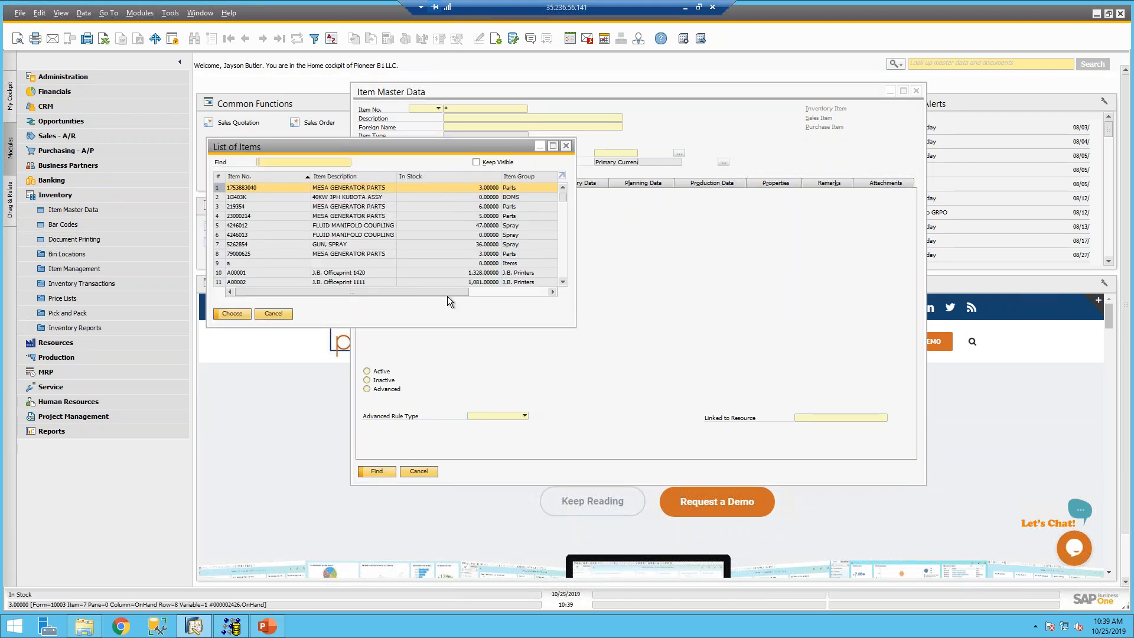
left_click(485, 291)
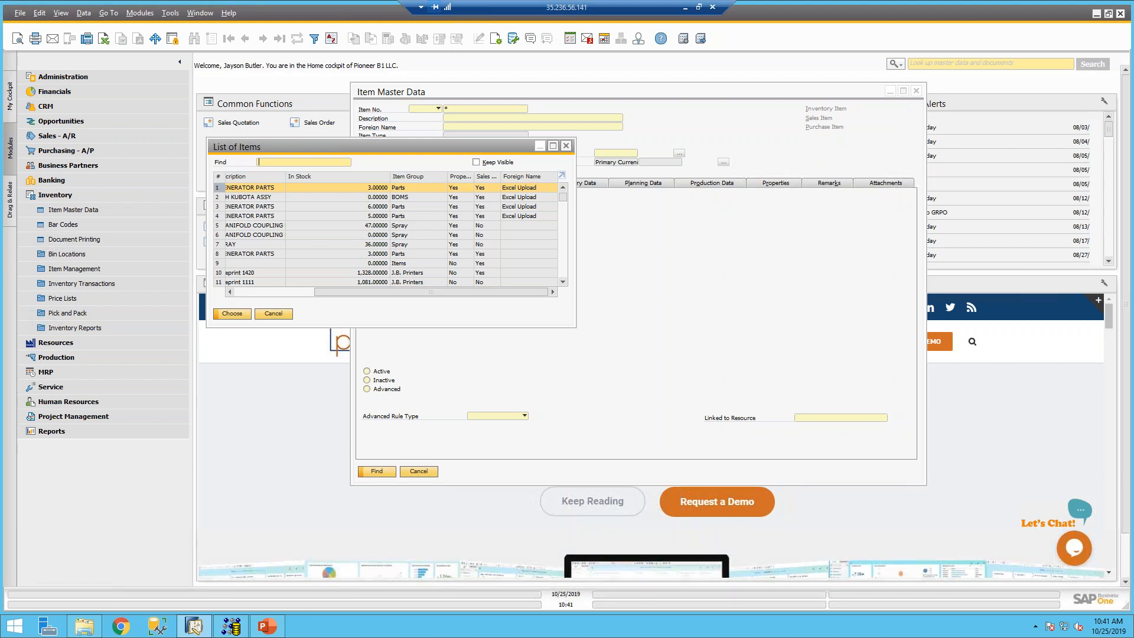
left_click(540, 146)
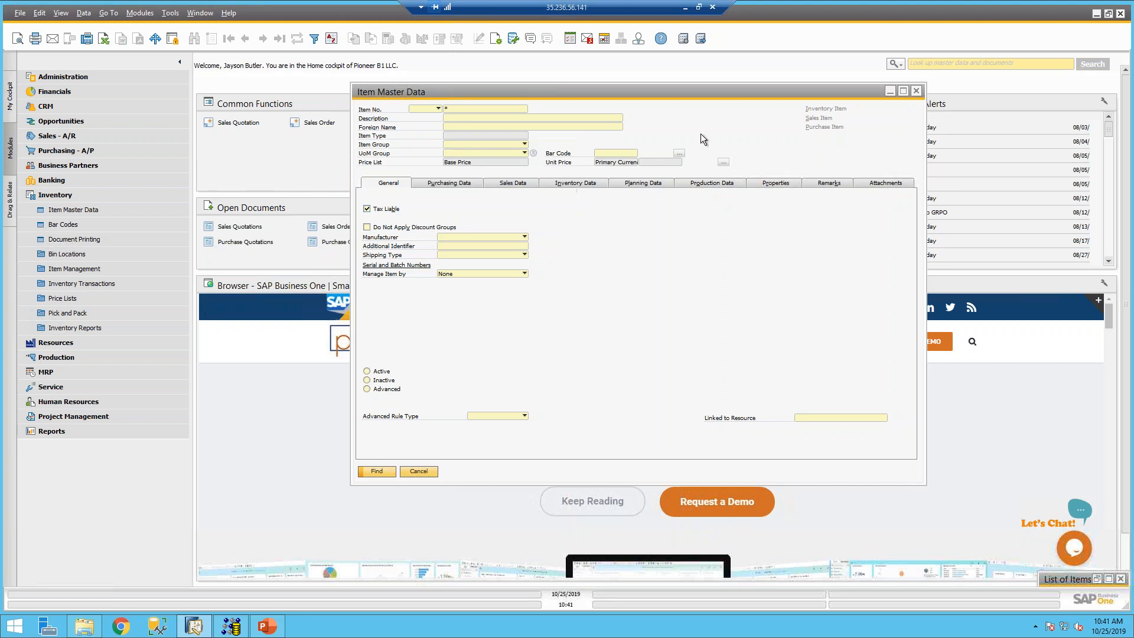
- Minimize Item Master Data and open Administration > Data Import/Export > Data Import > Import from Excel
left_click(890, 92)
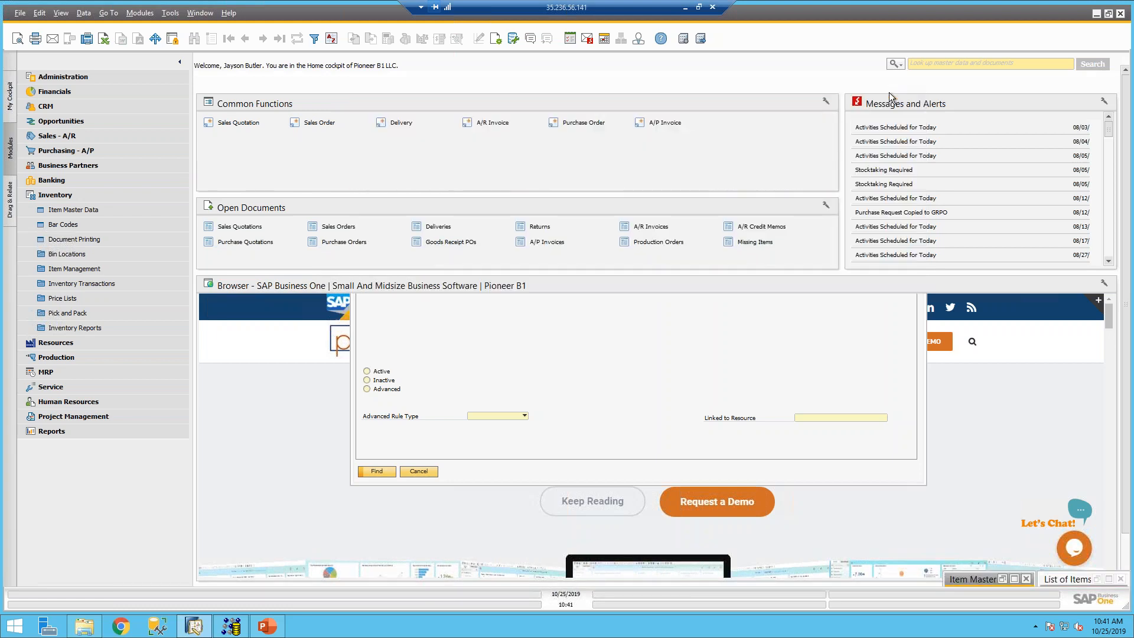
left_click(76, 74)
left_click(58, 166)
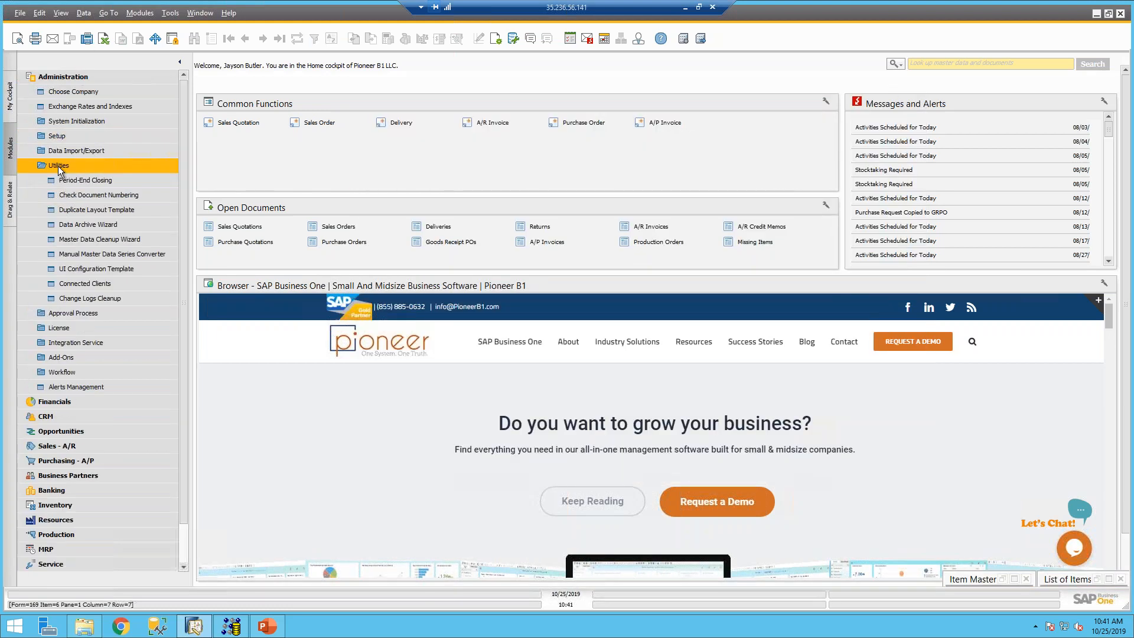
key("Down")
key("Down")
key("Down")
key("Down")
key("Down")
key("Down")
key("Down")
key("Down")
key("Down")
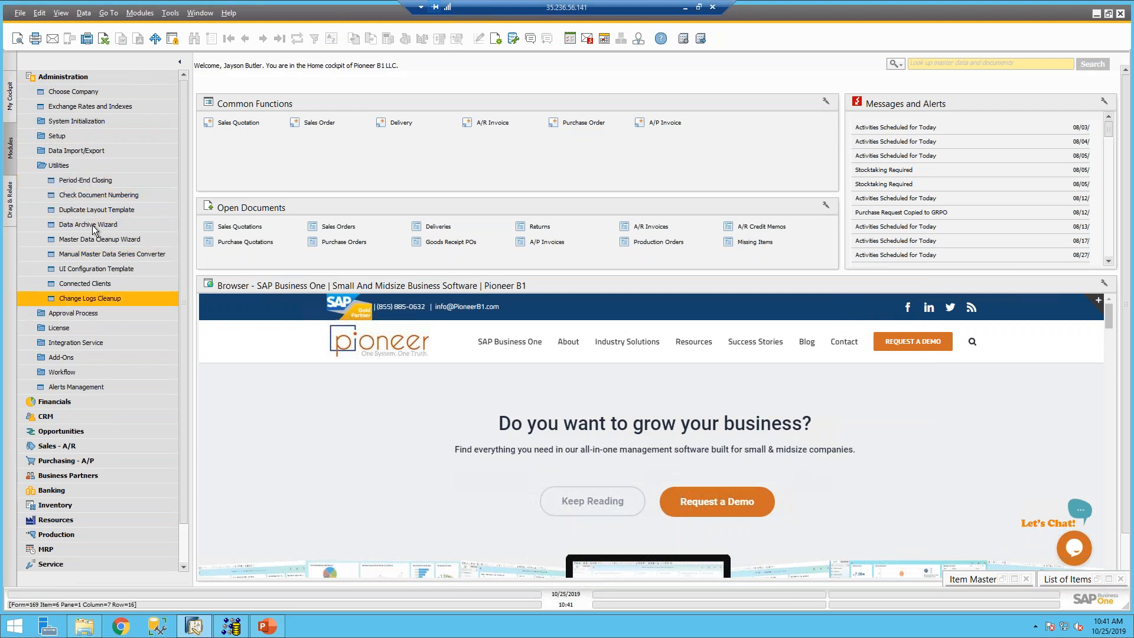
left_click(73, 160)
left_click(67, 153)
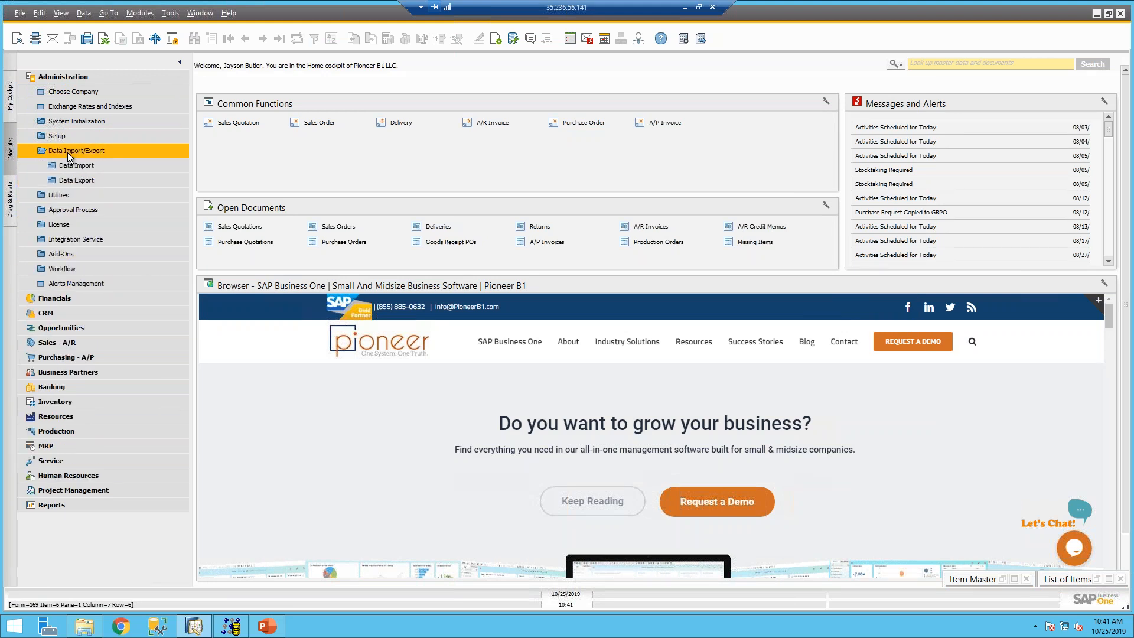
left_click(76, 168)
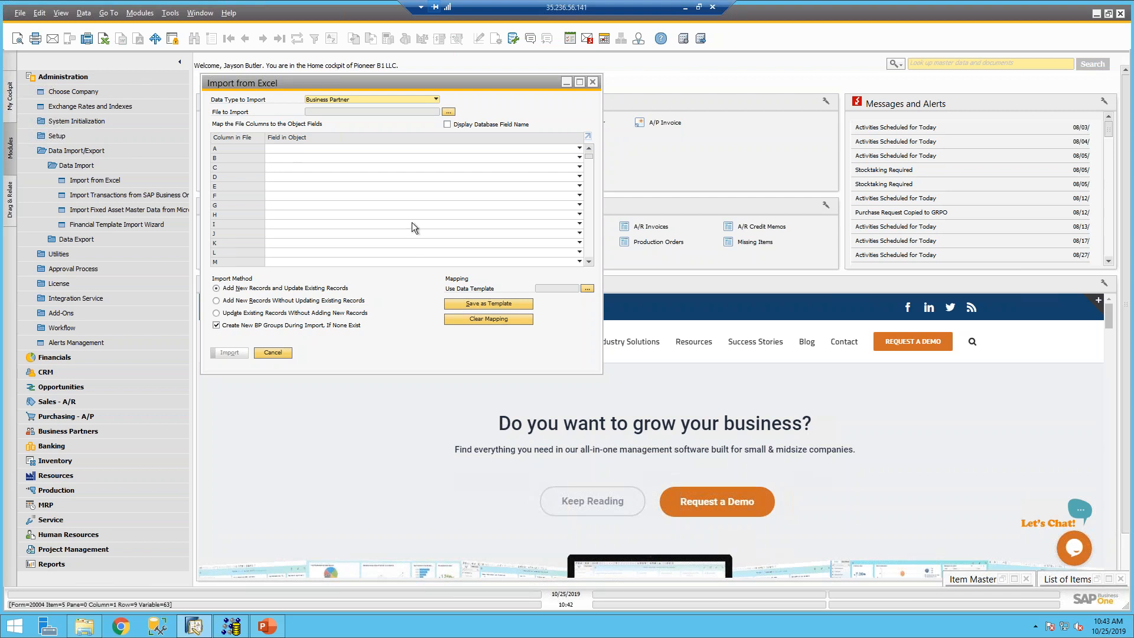
- Show the Data Type to Import list: Business Partner, Items, Price List and others
left_click(343, 99)
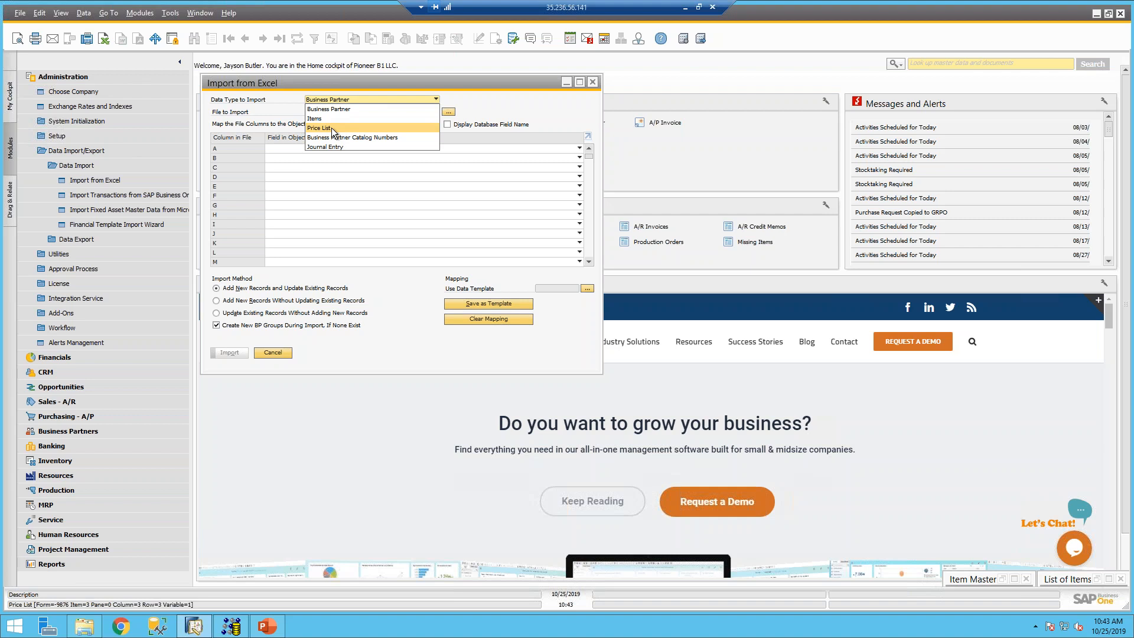
left_click(265, 627)
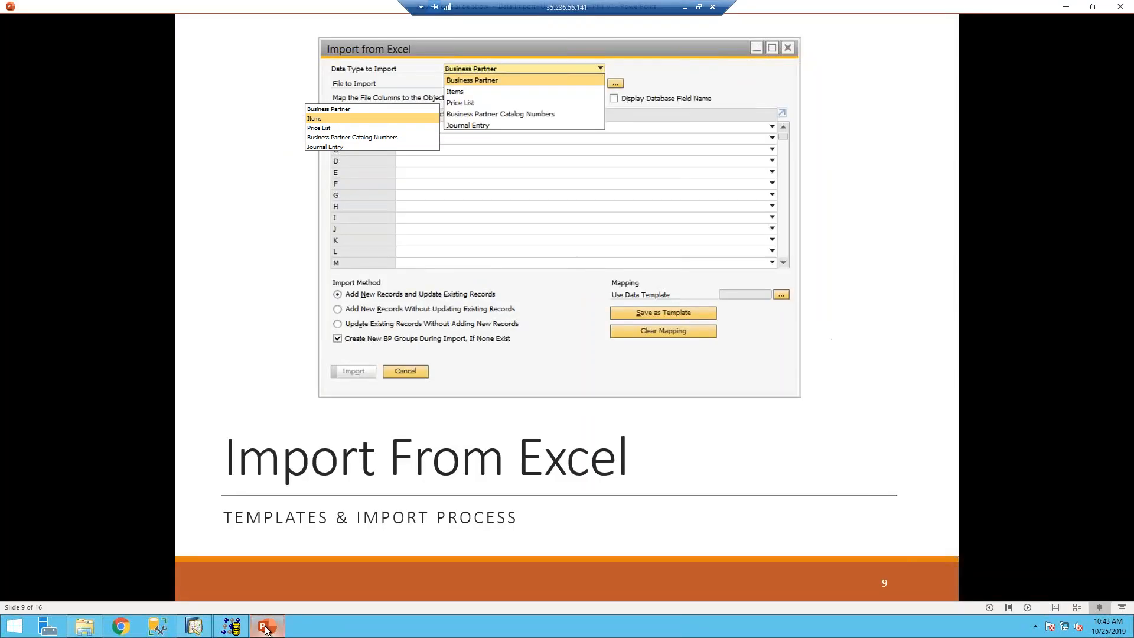
left_click(451, 276)
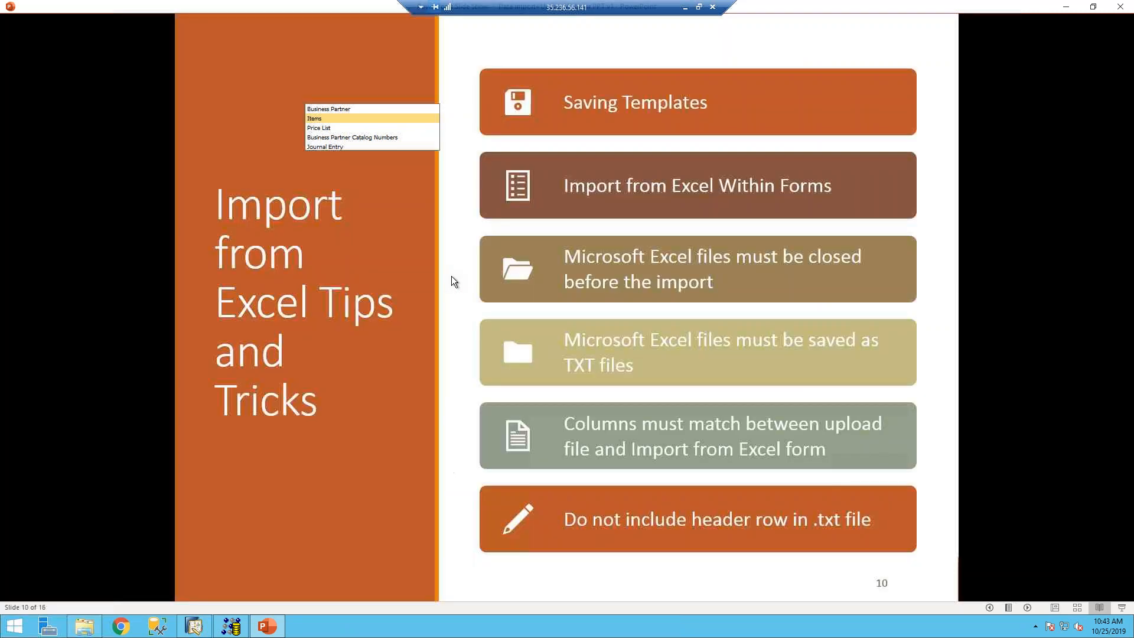
left_click(391, 89)
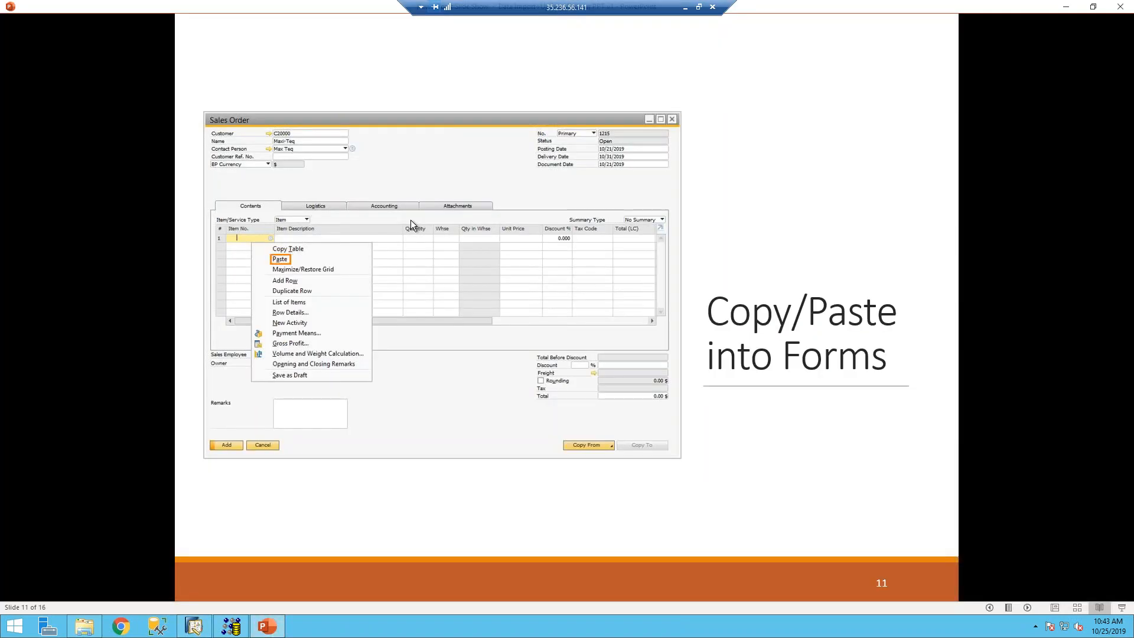
key("Left")
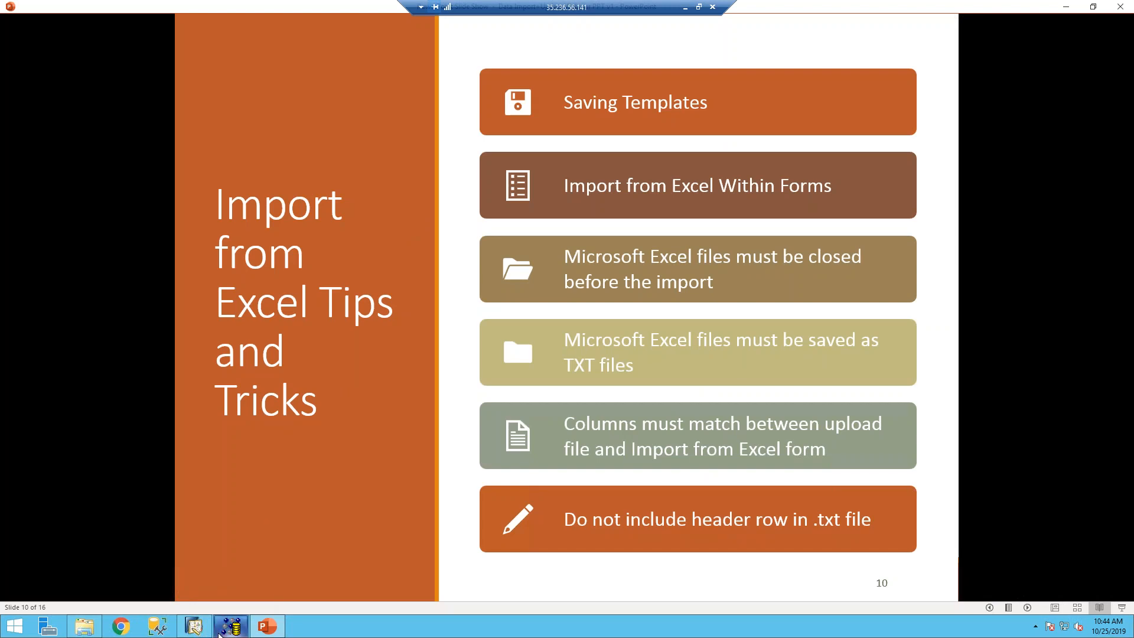
mouse_move(201, 632)
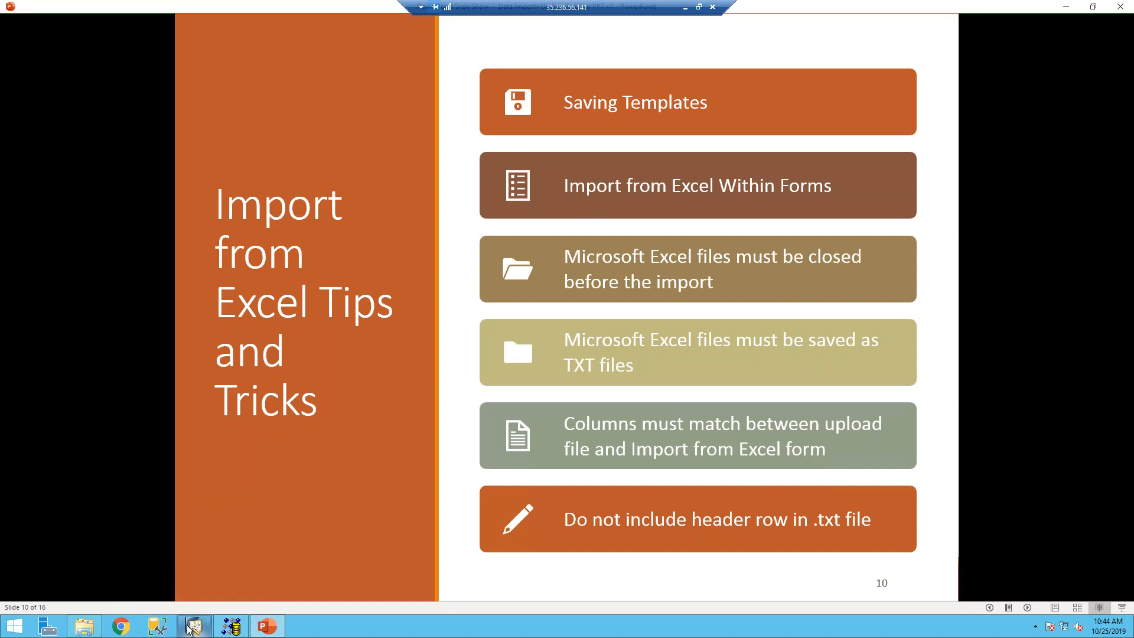
left_click(192, 629)
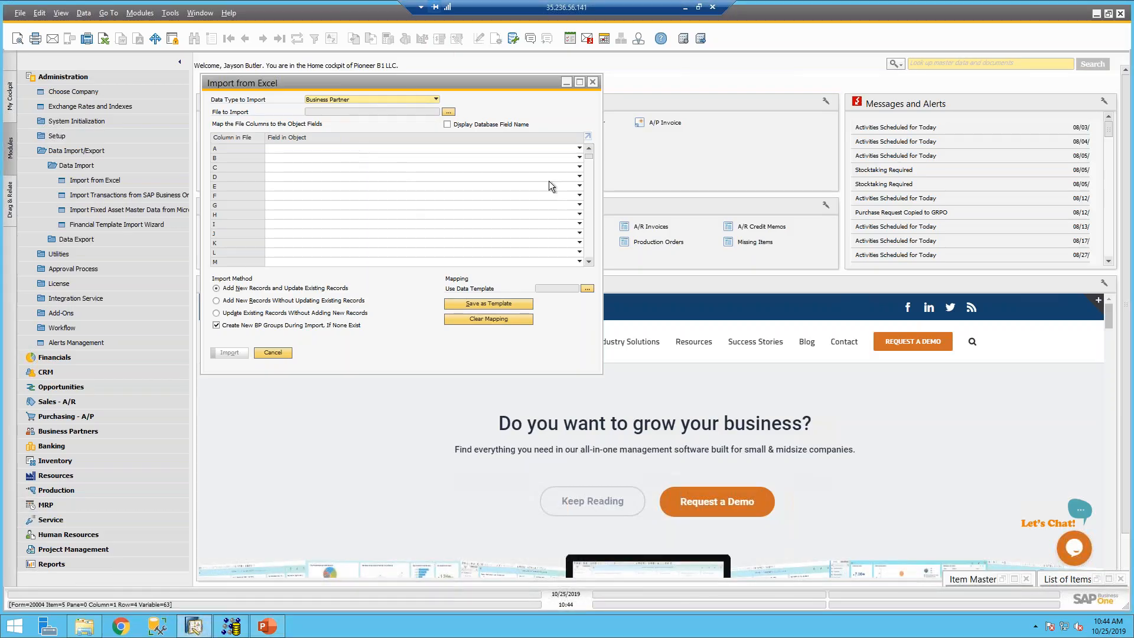
- Choose Items as the data type, then map column D to Sales UoM, E to Inventory Item, F to Tax Liable
left_click(391, 99)
left_click(353, 118)
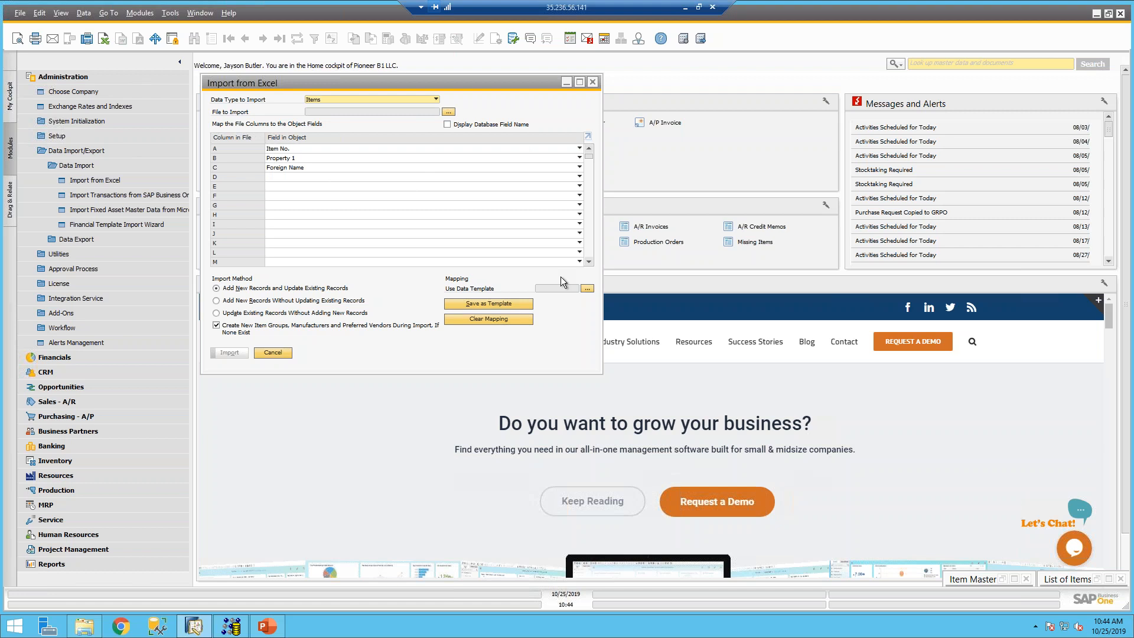
left_click(430, 176)
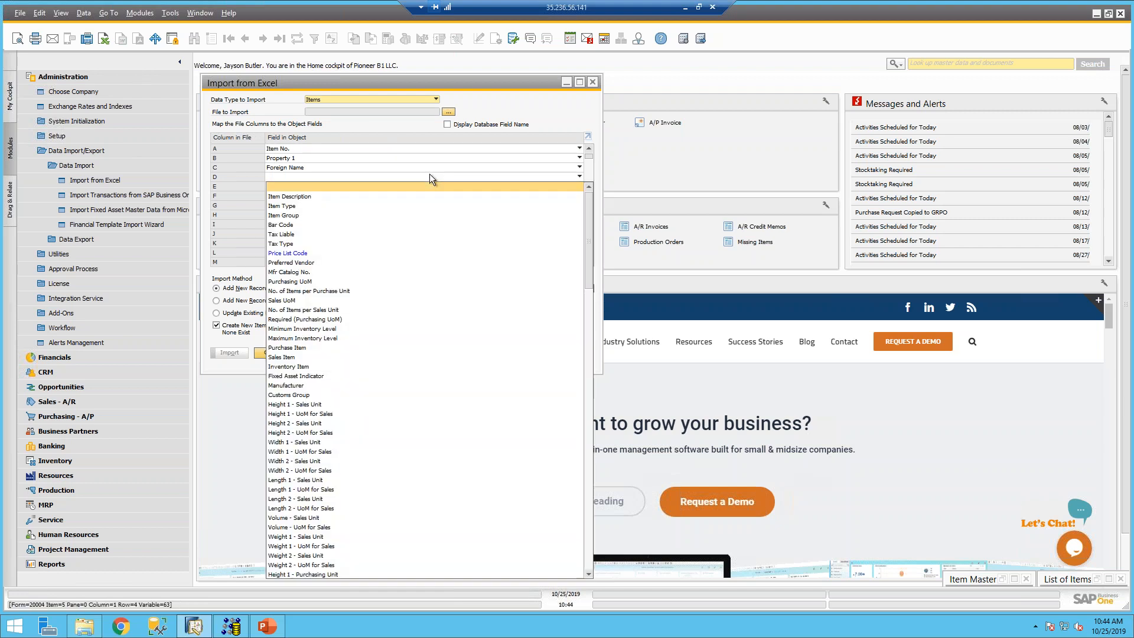
left_click(311, 305)
left_click(298, 184)
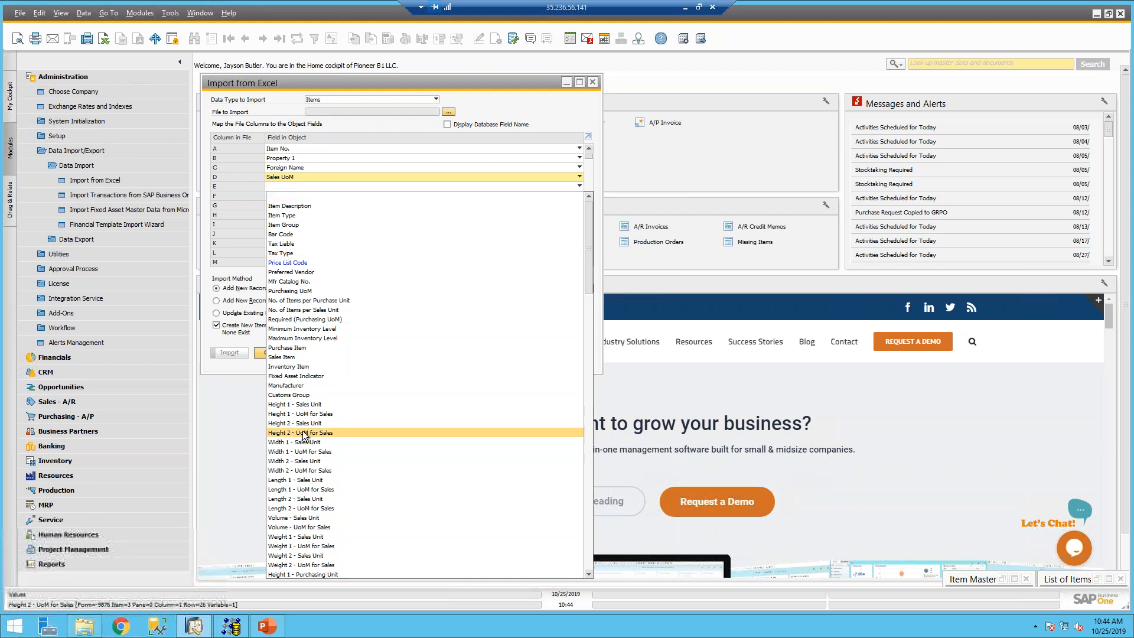
left_click(291, 366)
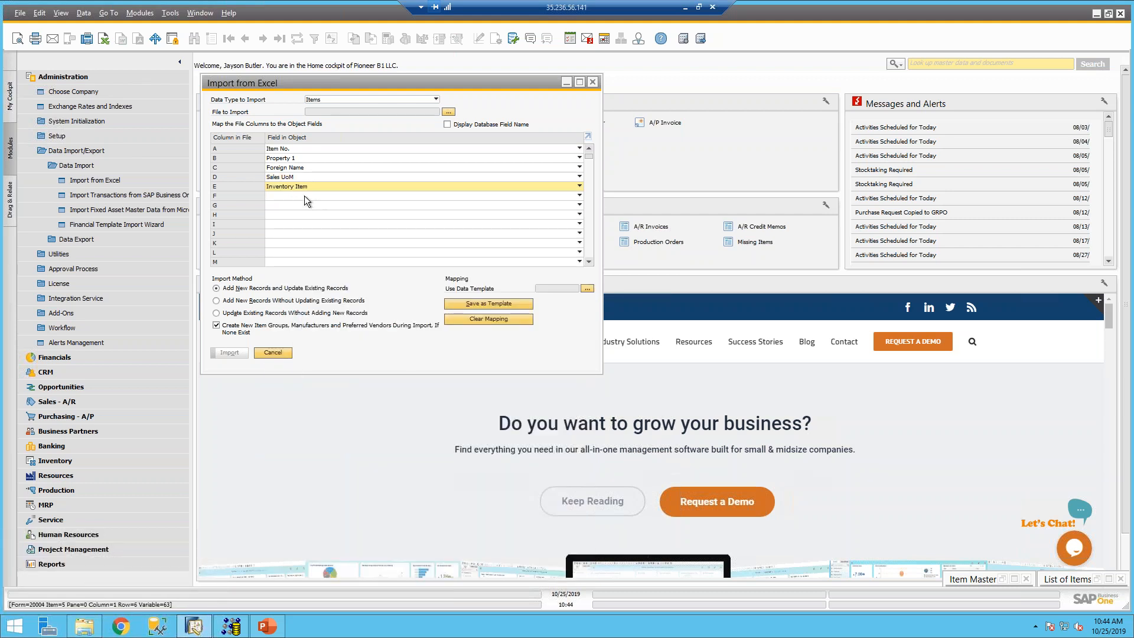
left_click(304, 196)
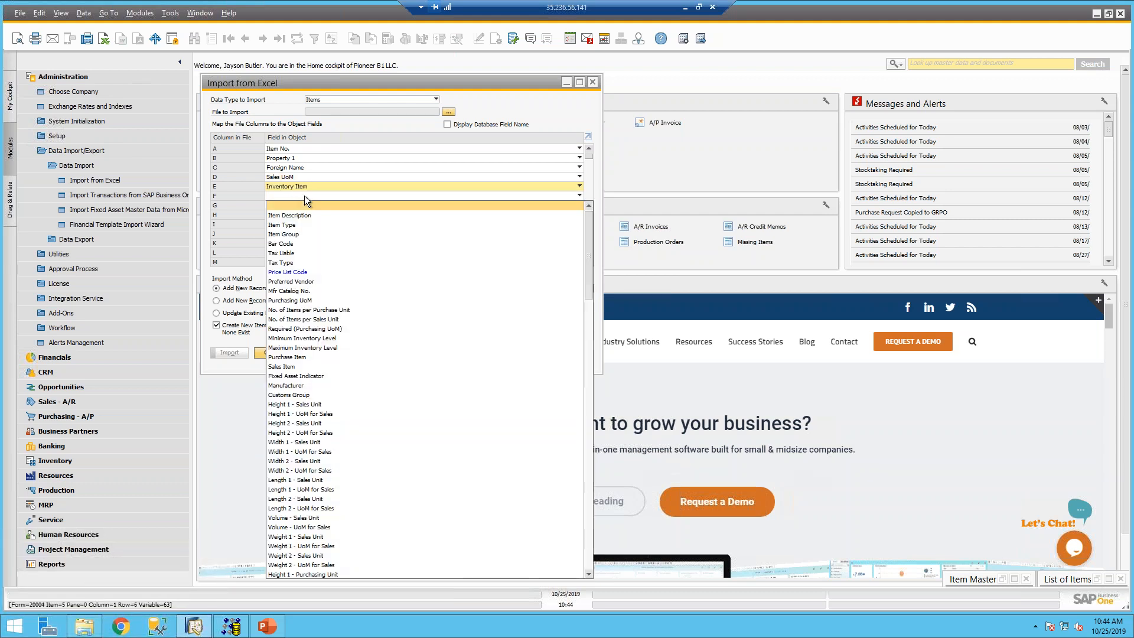
left_click(301, 253)
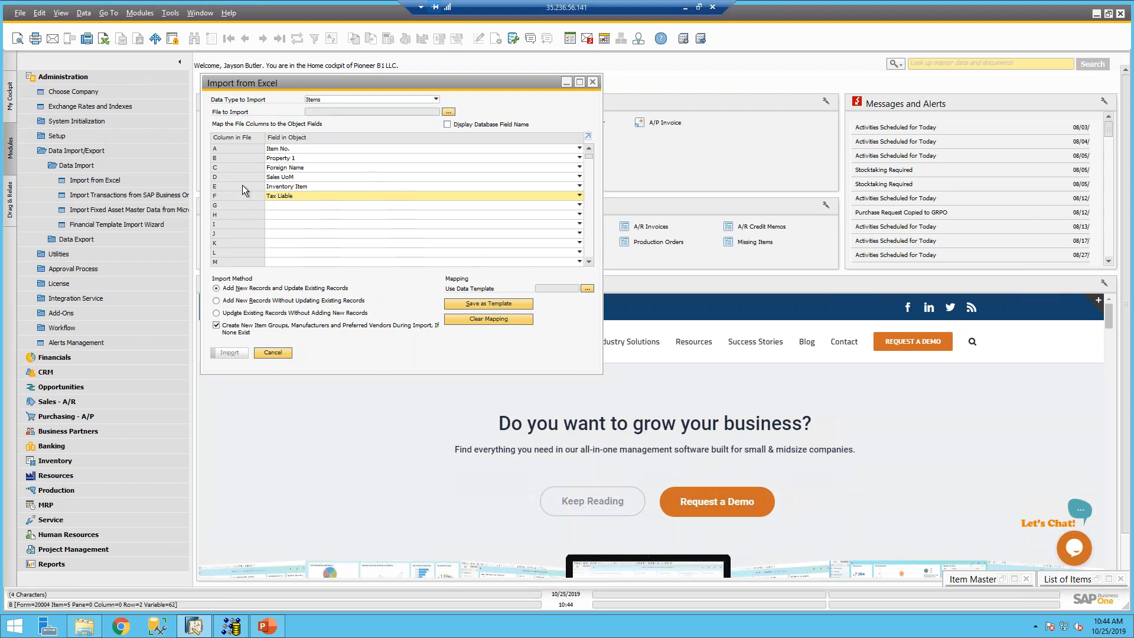
- Save the current Items column mapping as a template named 'Template'
left_click(509, 304)
type("Template")
key("Tab")
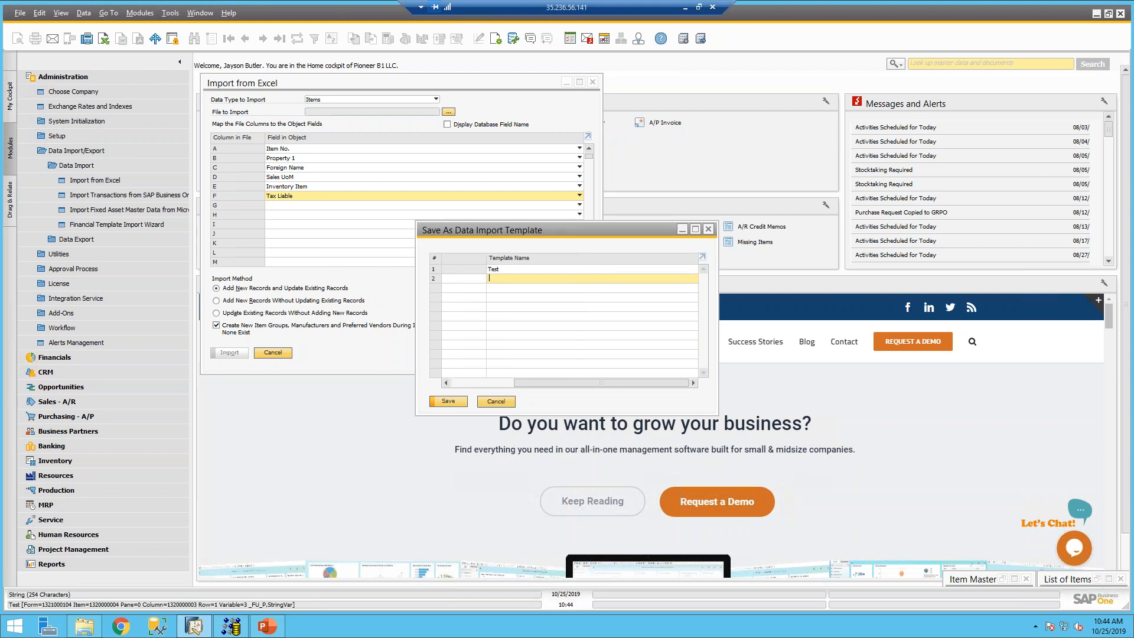
type("Template")
key("Return")
left_click(481, 346)
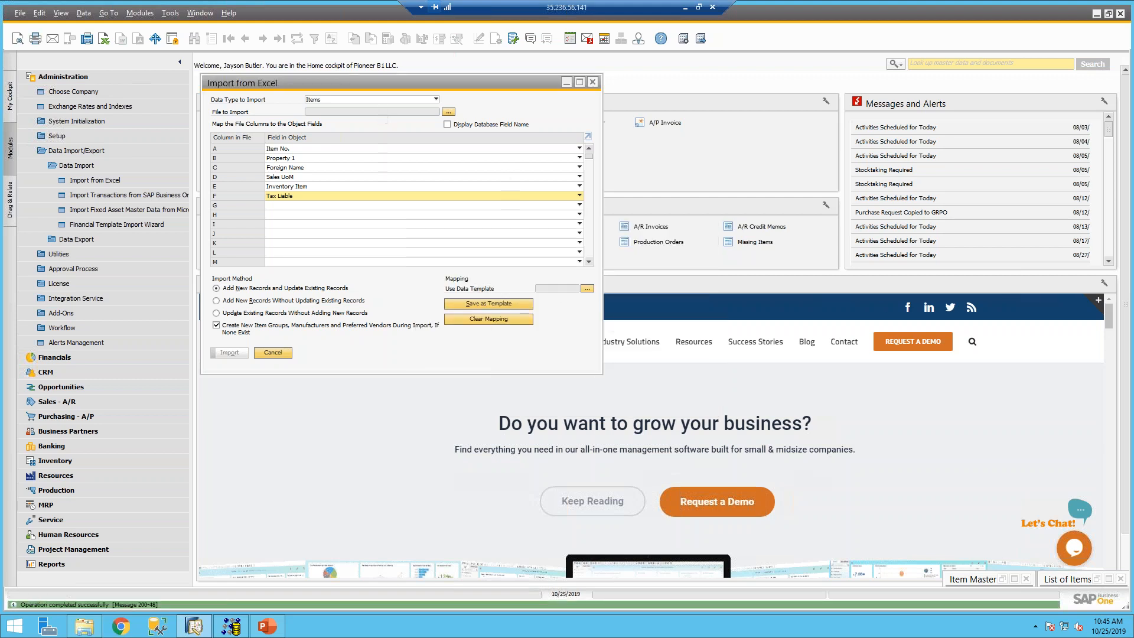
- Reopen Import from Excel for Items and load the Templates mapping, then the Test template instead
left_click(272, 352)
left_click(129, 177)
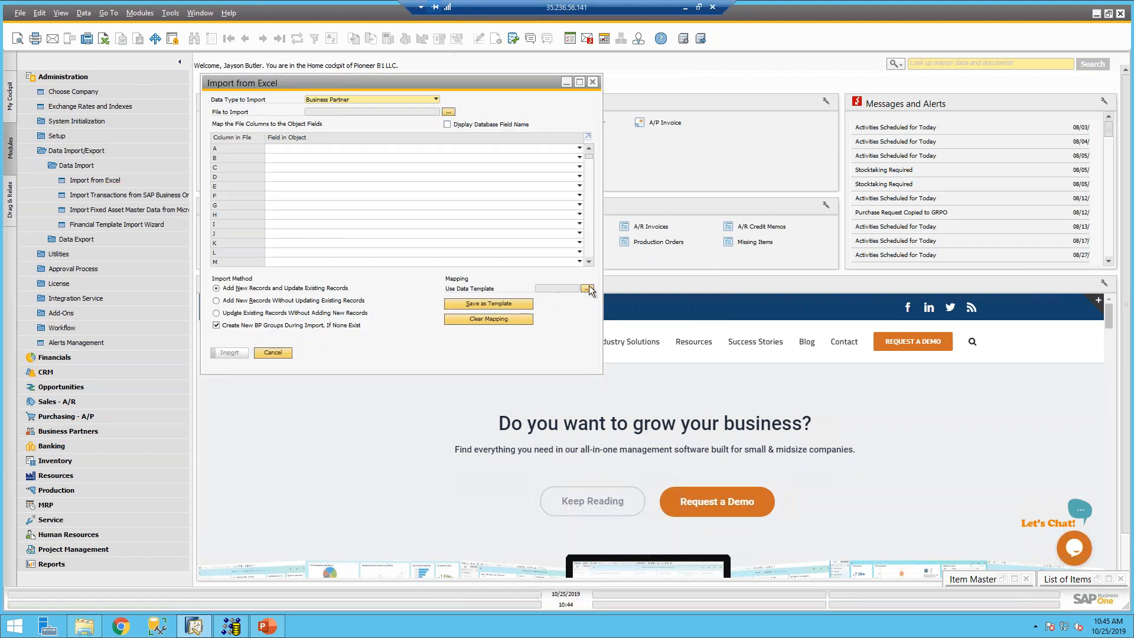
left_click(409, 100)
left_click(362, 117)
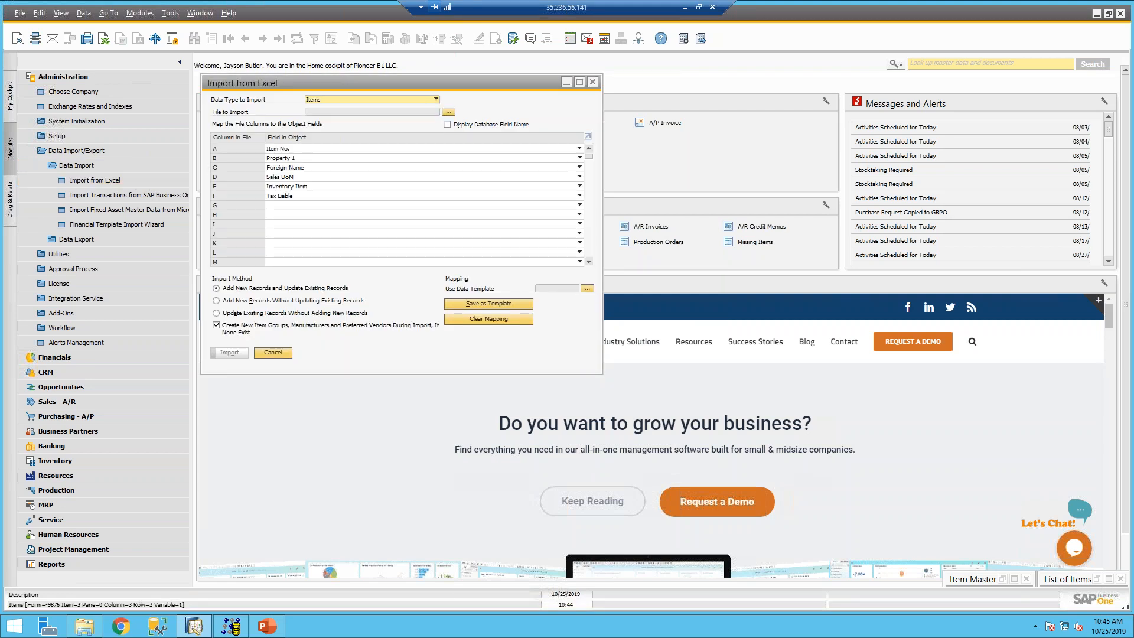
left_click(587, 288)
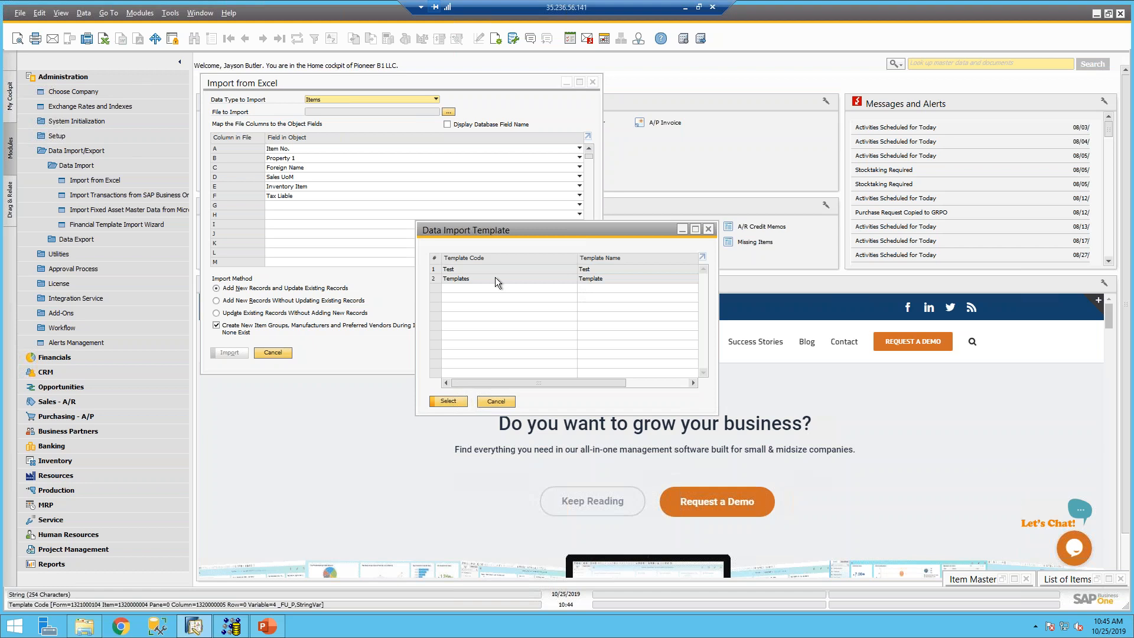
left_click(437, 279)
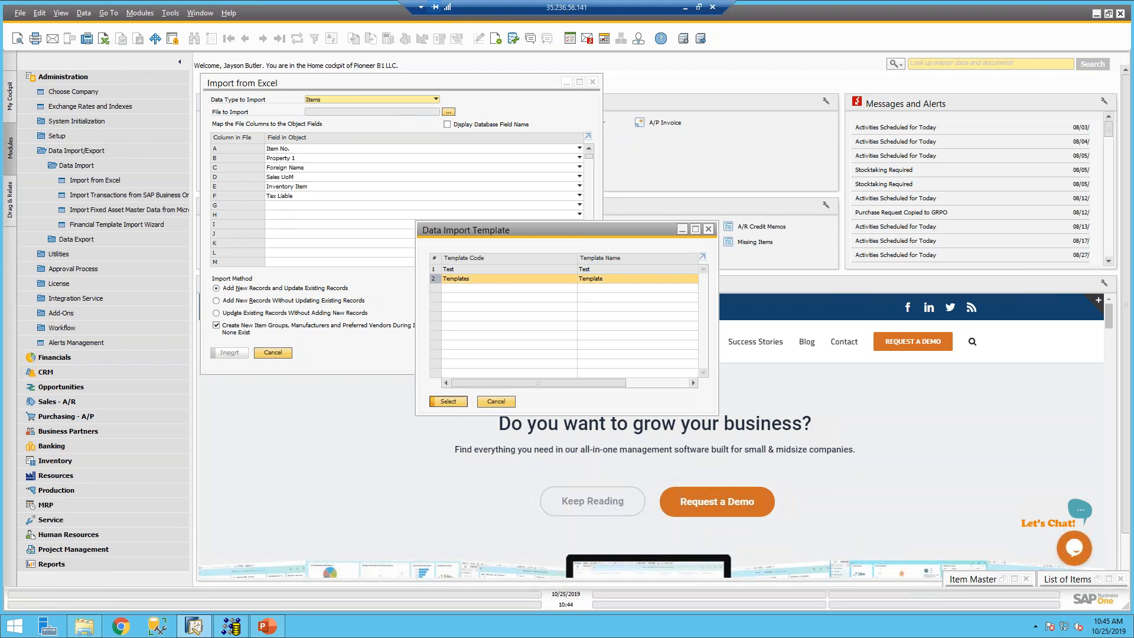
left_click(452, 401)
left_click(585, 289)
left_click(448, 269)
left_click(448, 401)
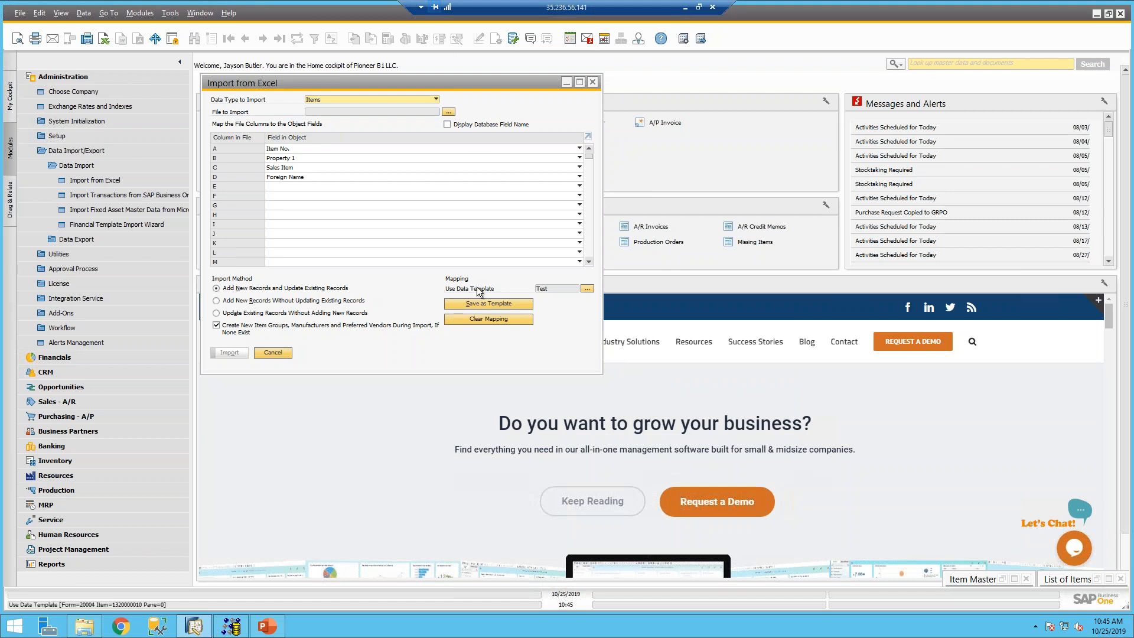
- Review column E's field choices without changing them, then return to the tips slide
left_click(317, 185)
scroll(297, 348, "down", 20)
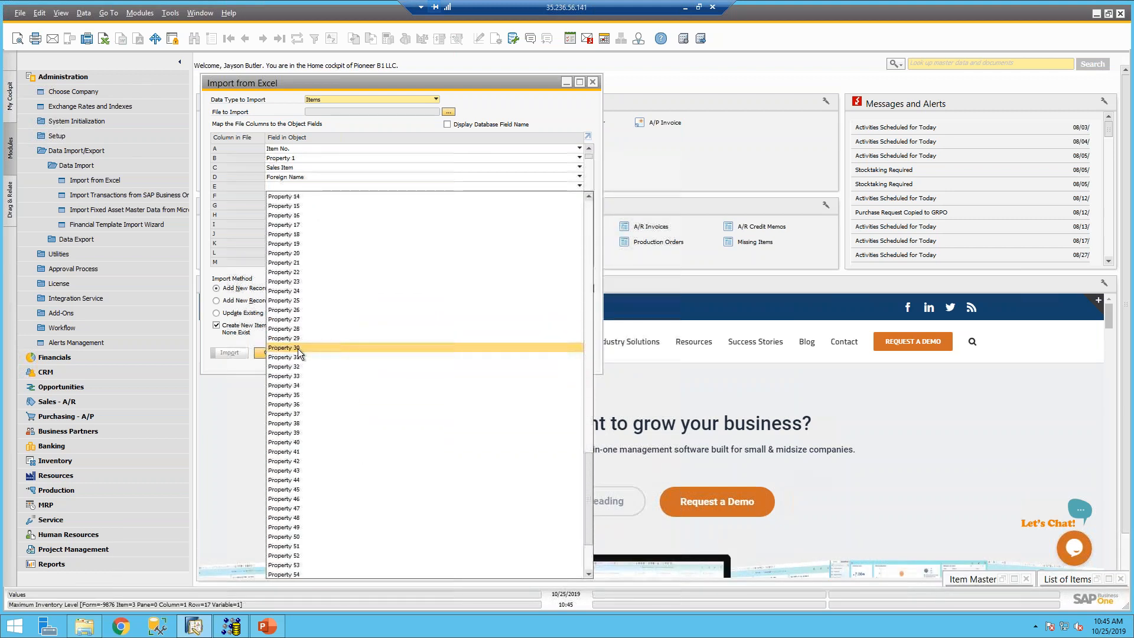
left_click(257, 203)
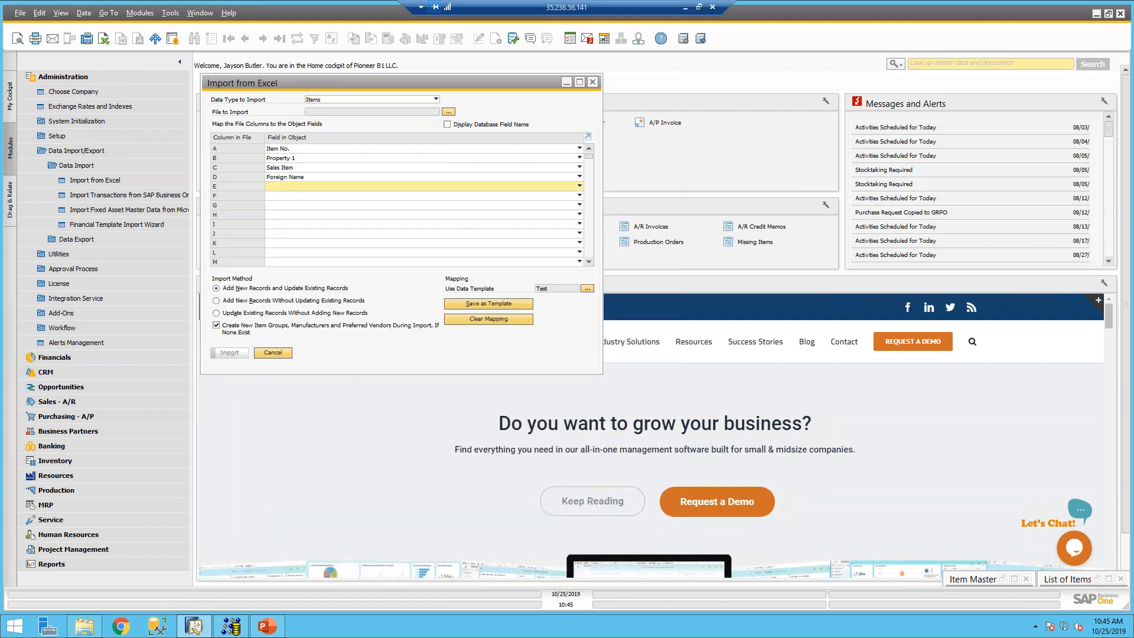
left_click(259, 629)
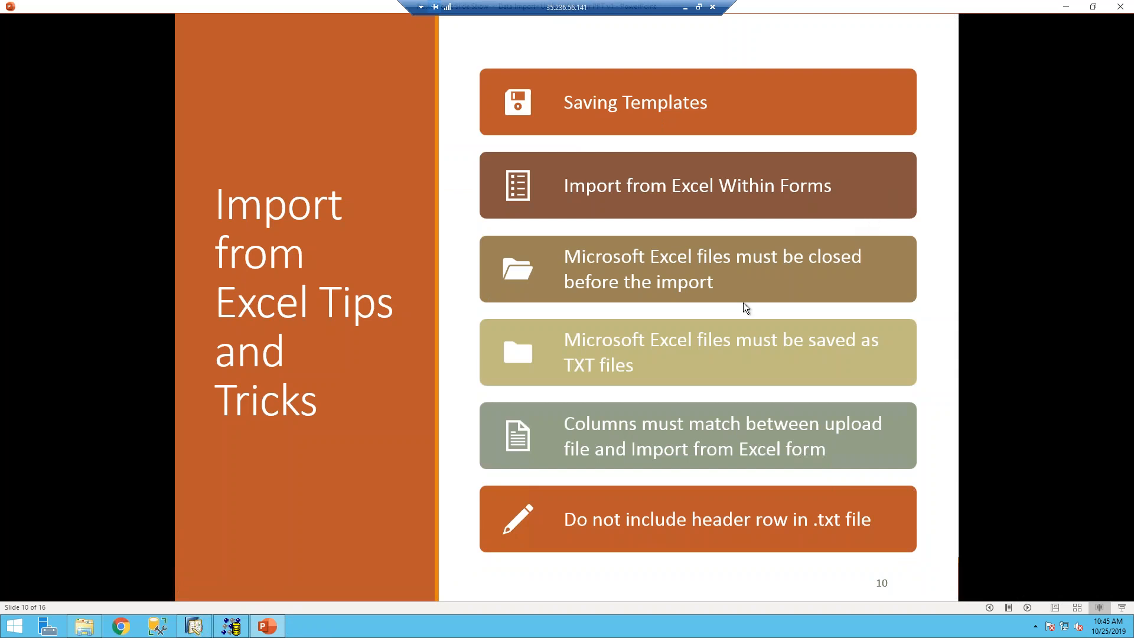
left_click(194, 626)
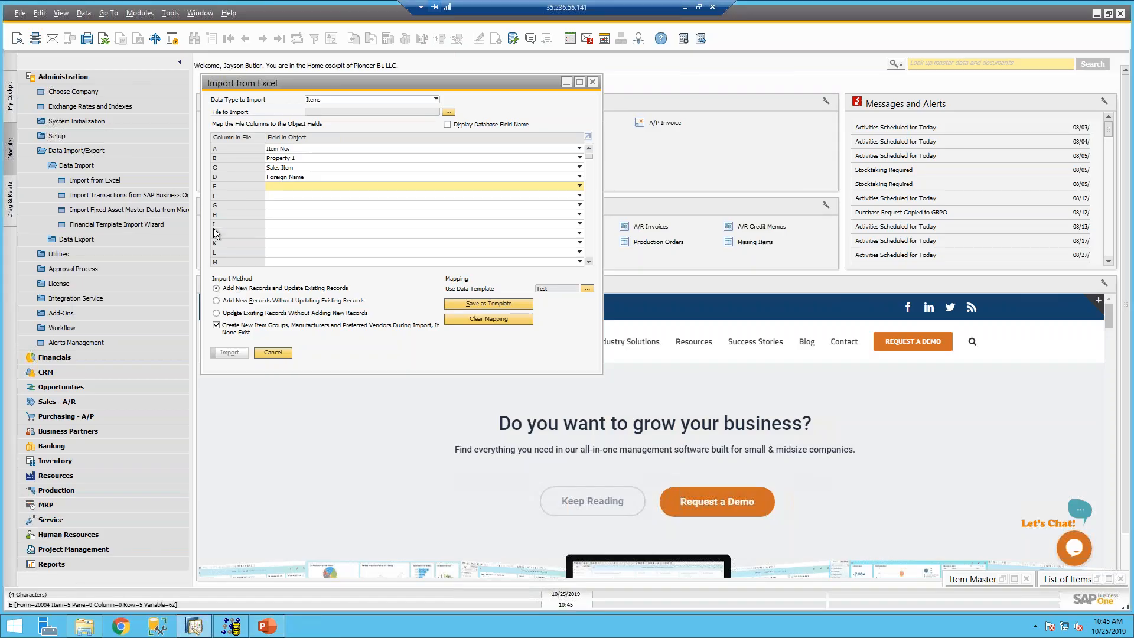
left_click(272, 352)
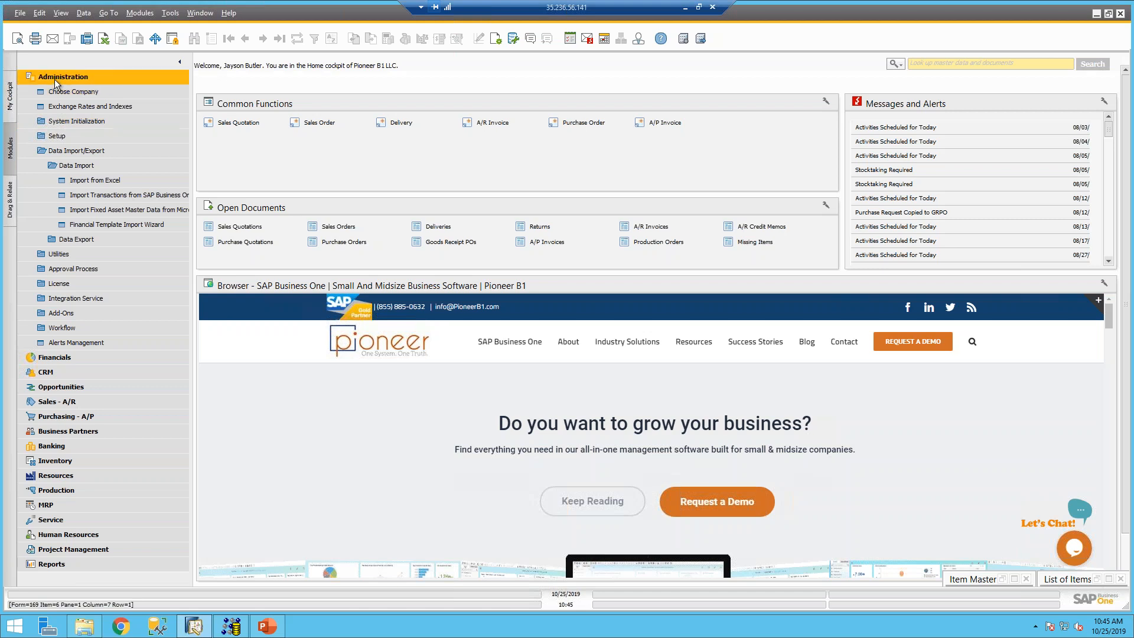
left_click(54, 79)
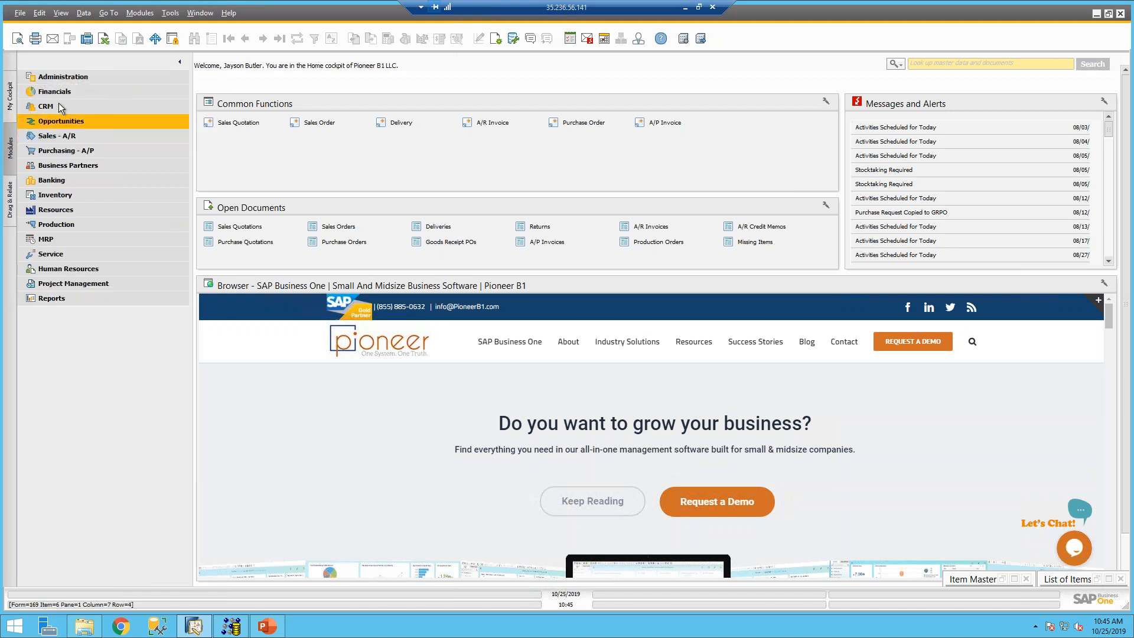
left_click(59, 93)
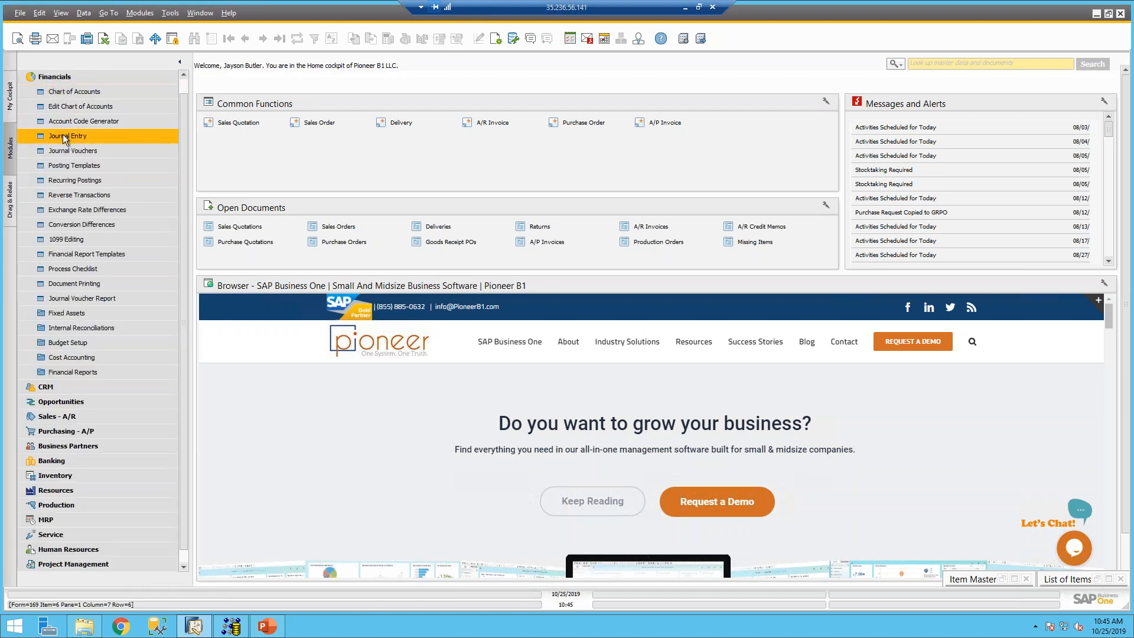
left_click(65, 136)
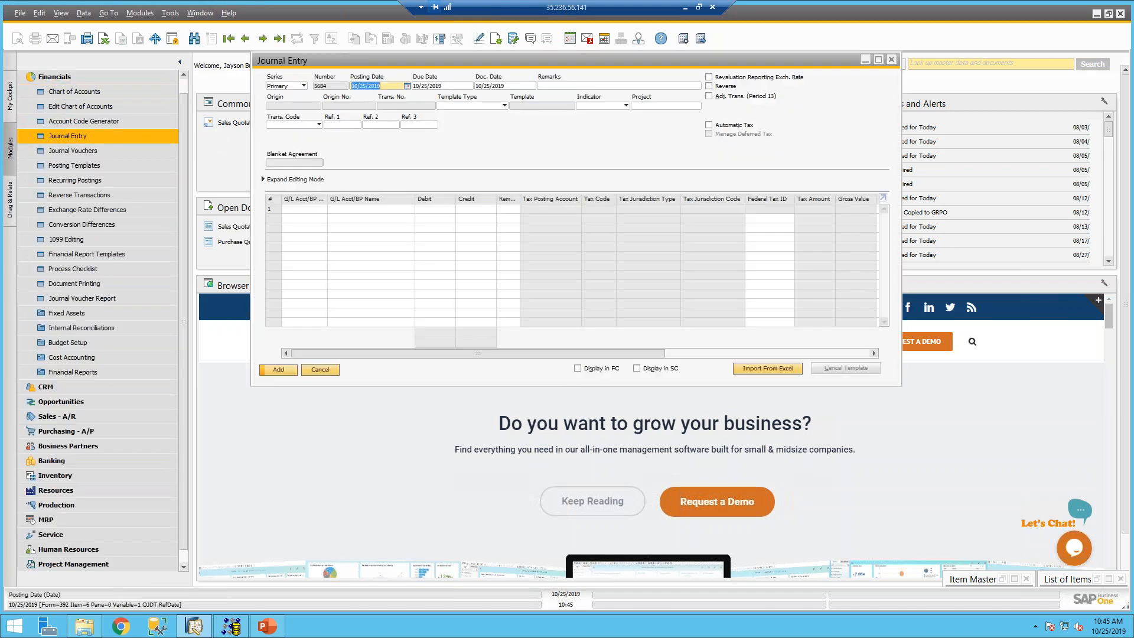
left_click(776, 368)
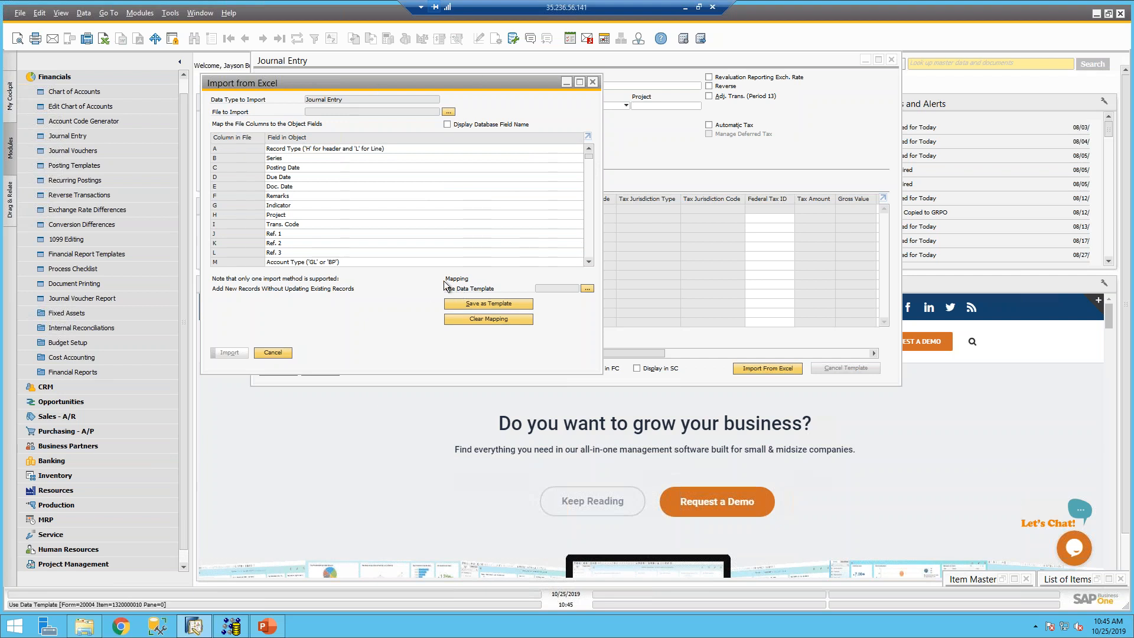
left_click(448, 112)
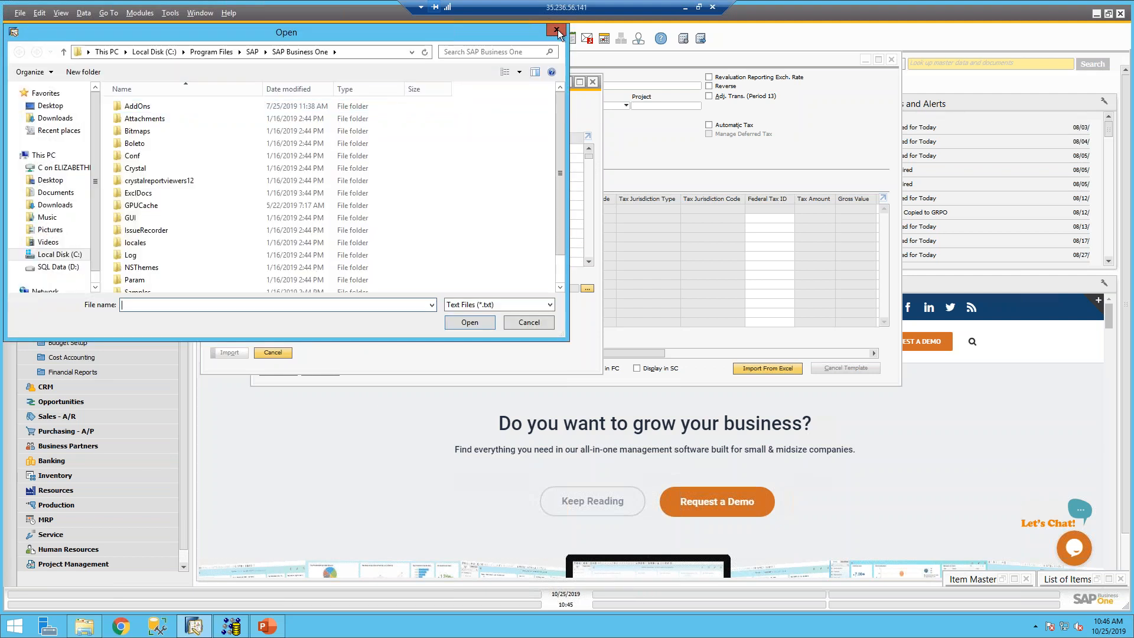
left_click(557, 29)
left_click(592, 82)
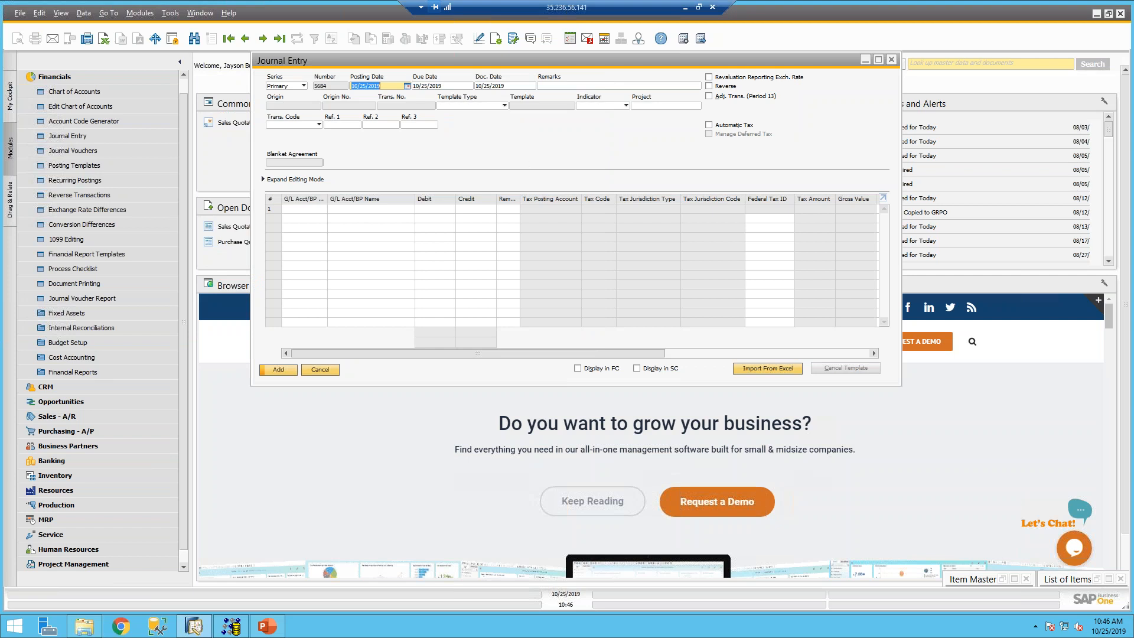
left_click(321, 369)
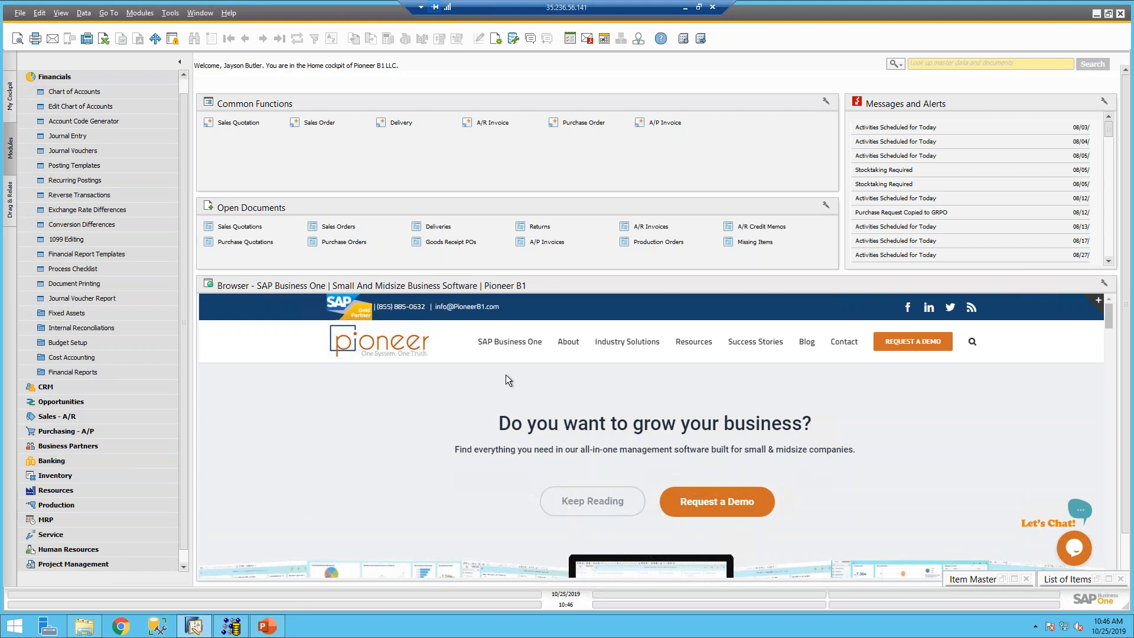
left_click(82, 631)
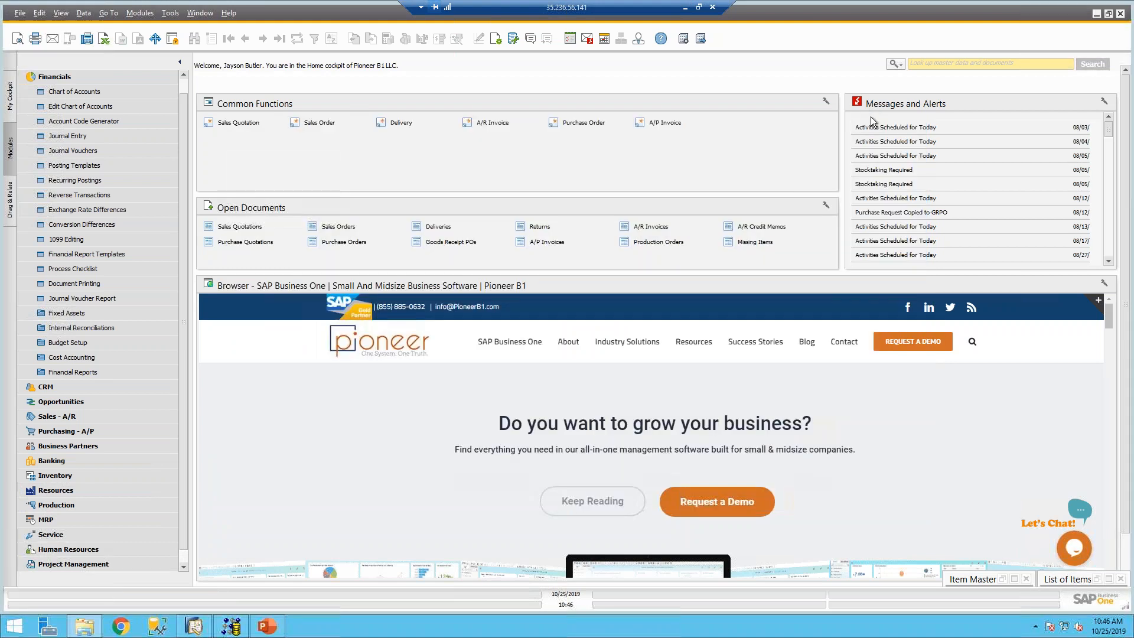
left_click(871, 120)
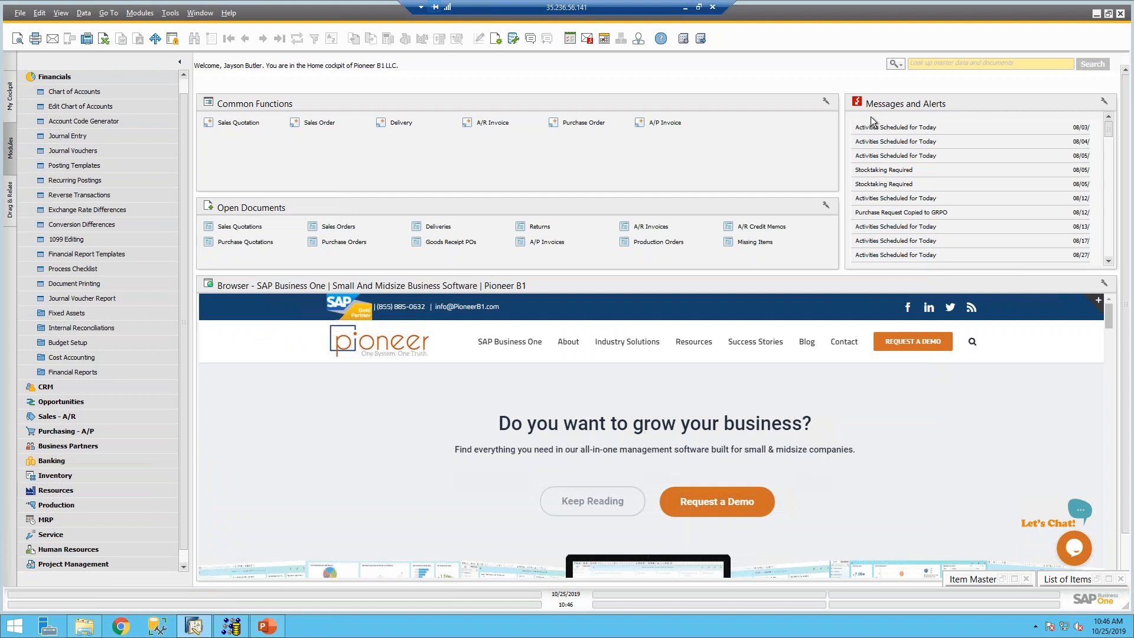
left_click(172, 13)
mouse_move(171, 151)
left_click(260, 163)
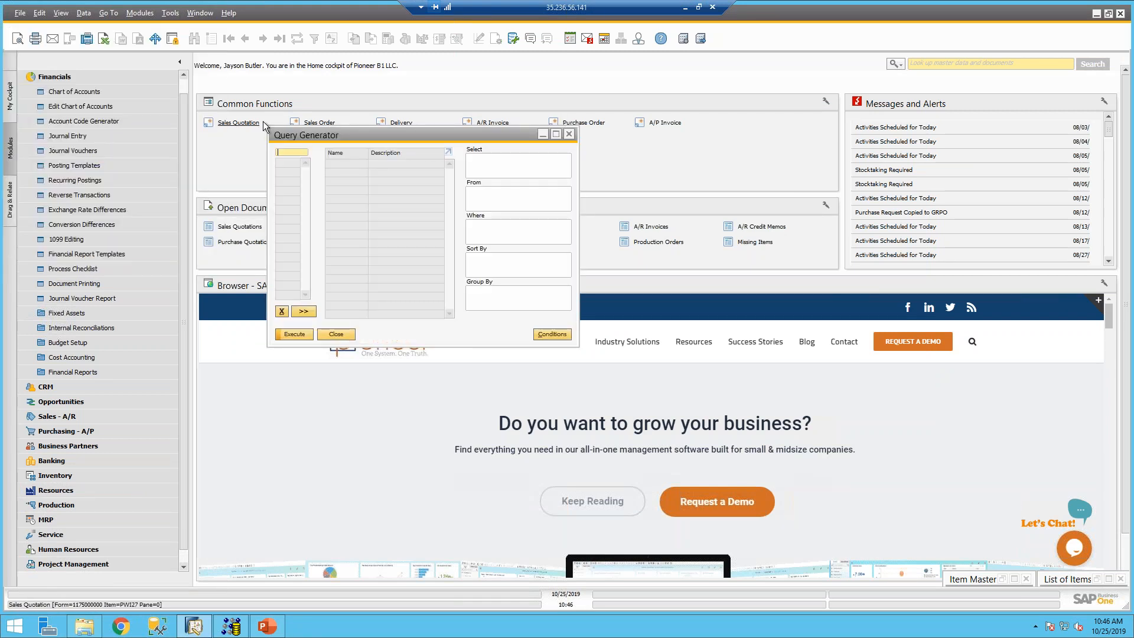
type("OPLN")
key("Tab")
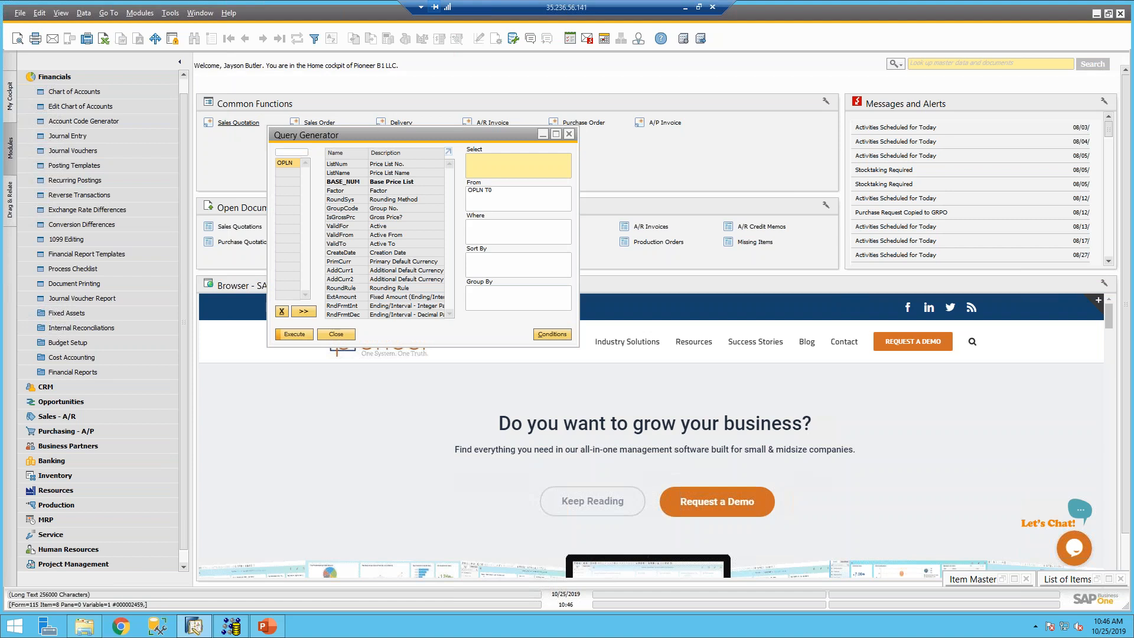
left_click(292, 335)
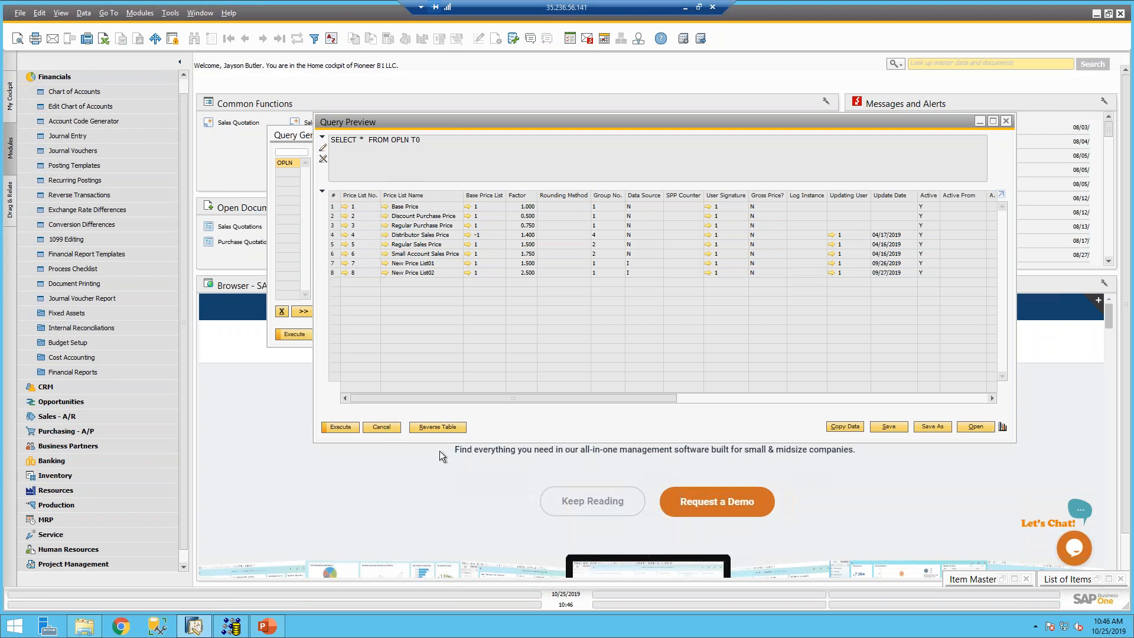
left_click(395, 429)
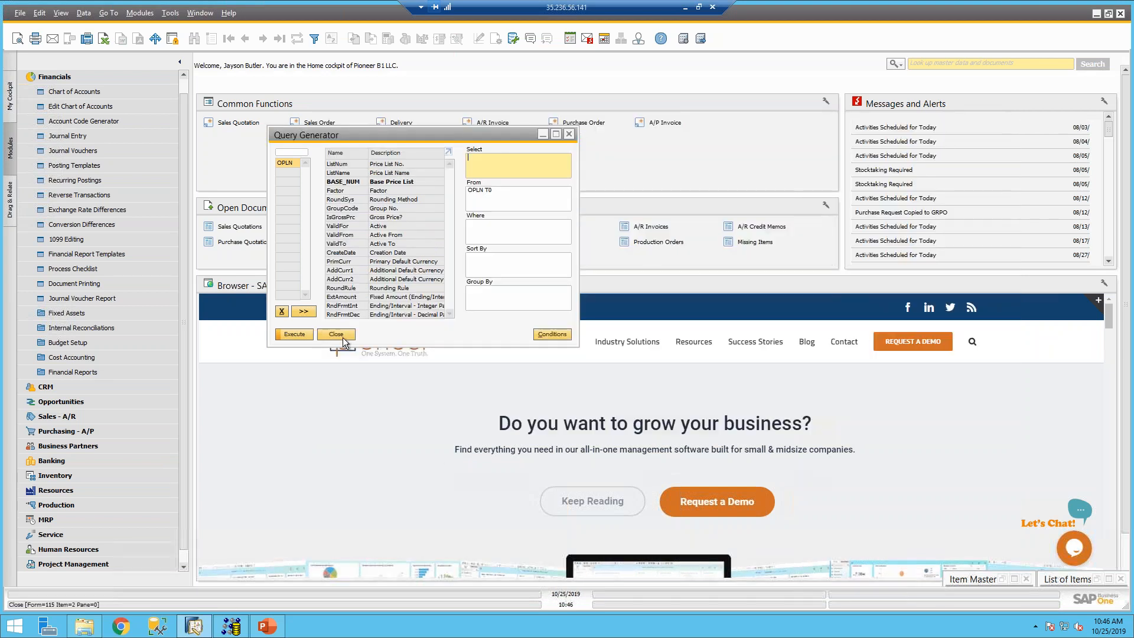
left_click(336, 334)
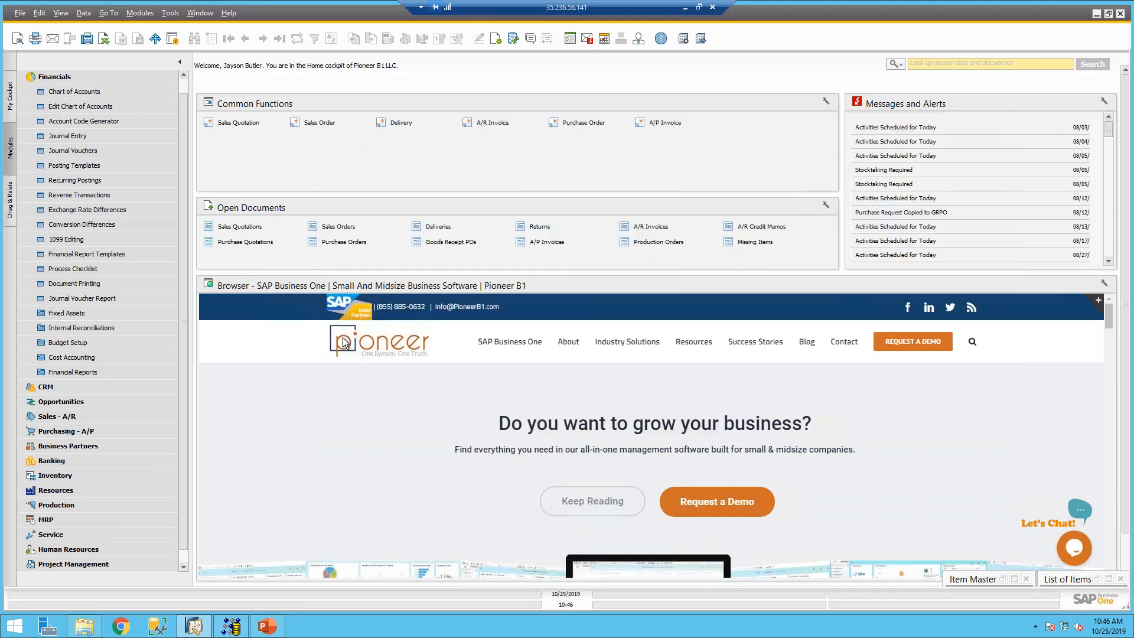
- Open Import from Excel via Administration > Data Import/Export > Data Import
left_click(265, 627)
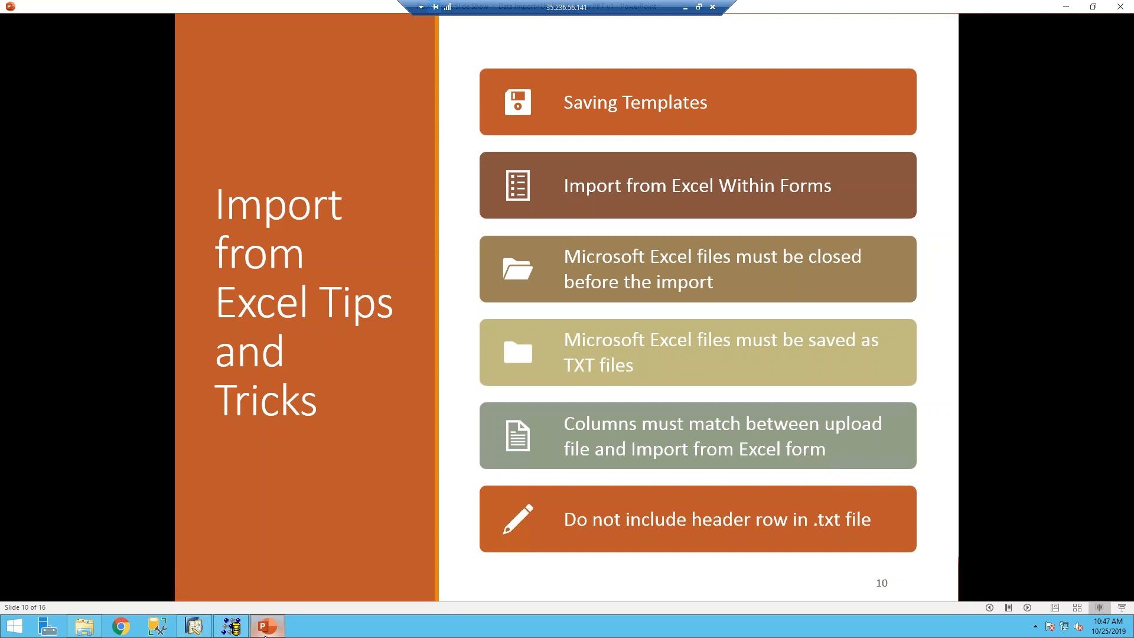
left_click(194, 626)
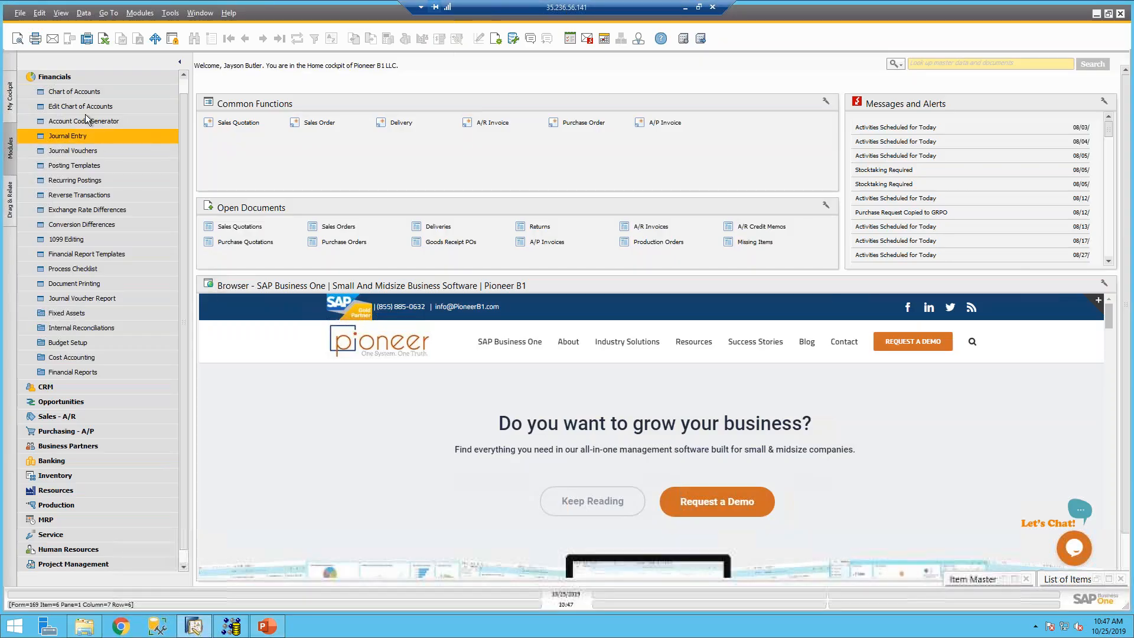
left_click(48, 76)
left_click(48, 93)
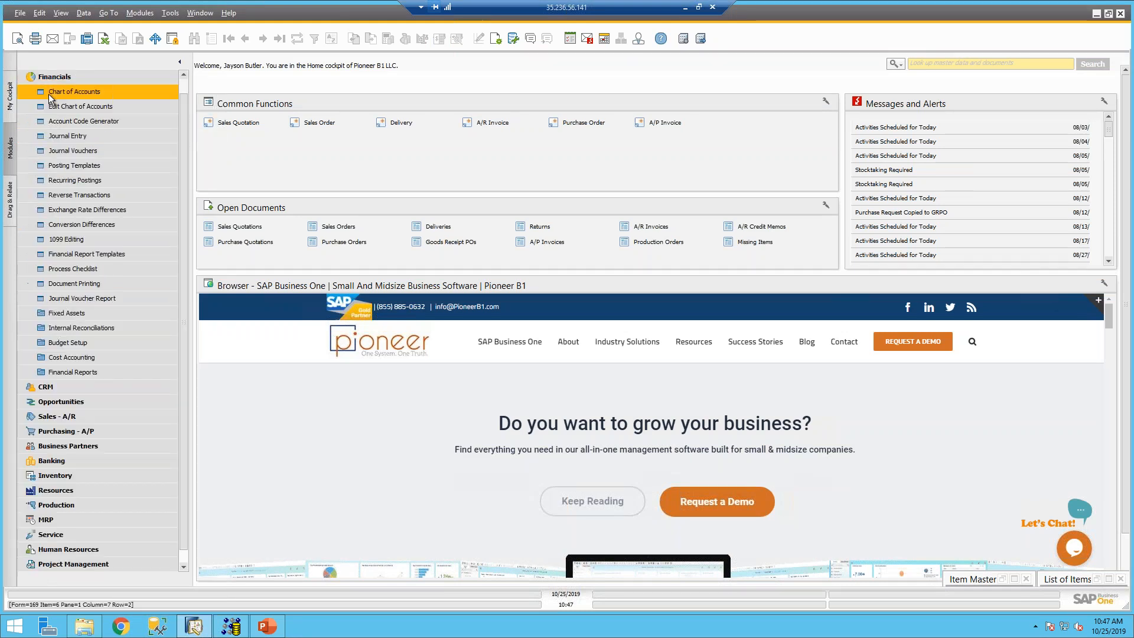
left_click(43, 78)
left_click(43, 78)
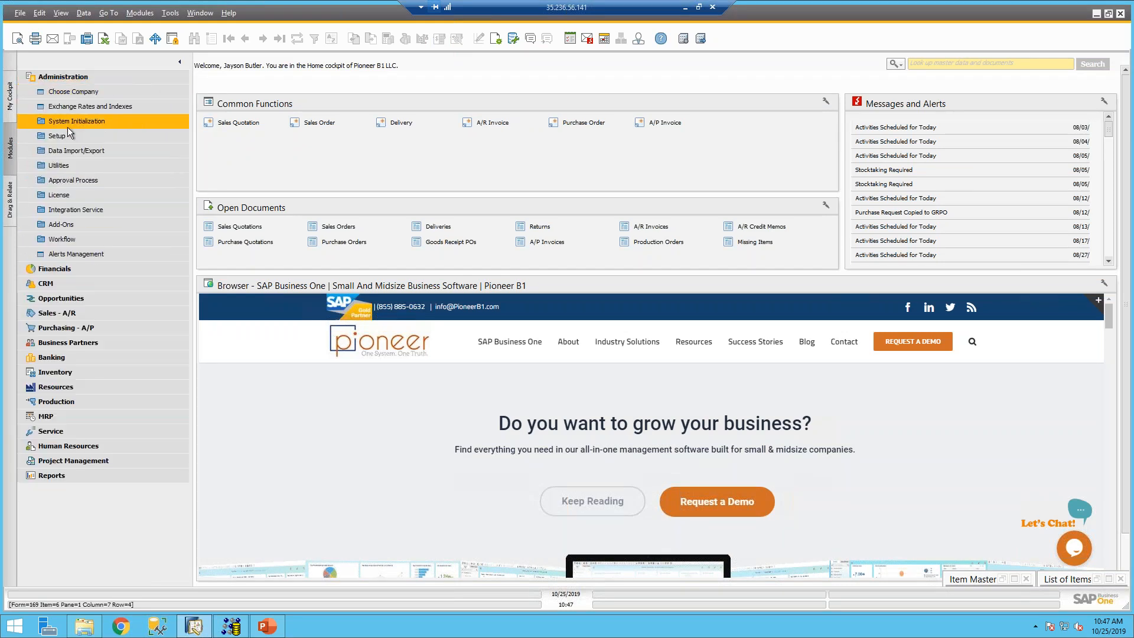
left_click(65, 151)
left_click(78, 165)
left_click(105, 178)
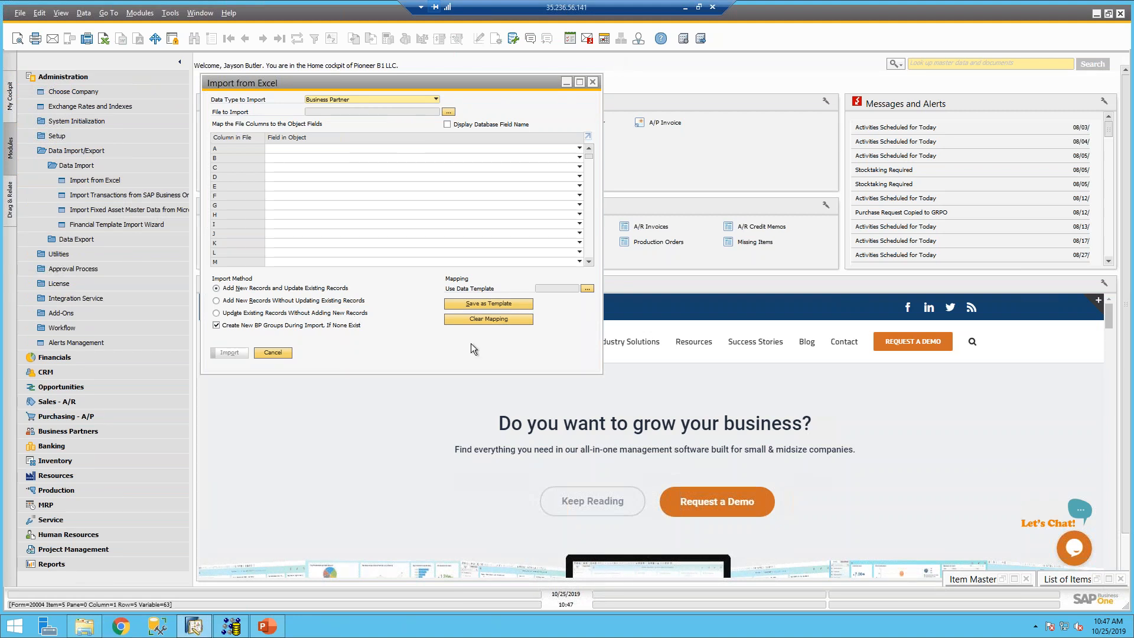
- Show the Import from Excel Tips and Tricks slide and the Copy/Paste into Forms slide
mouse_move(234, 632)
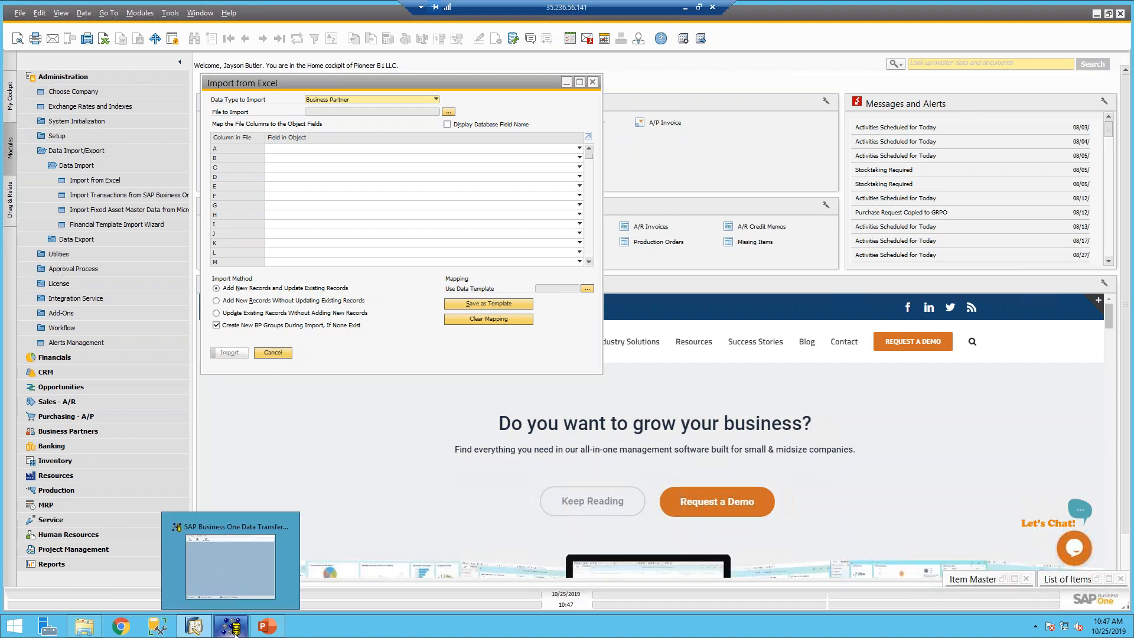
left_click(267, 626)
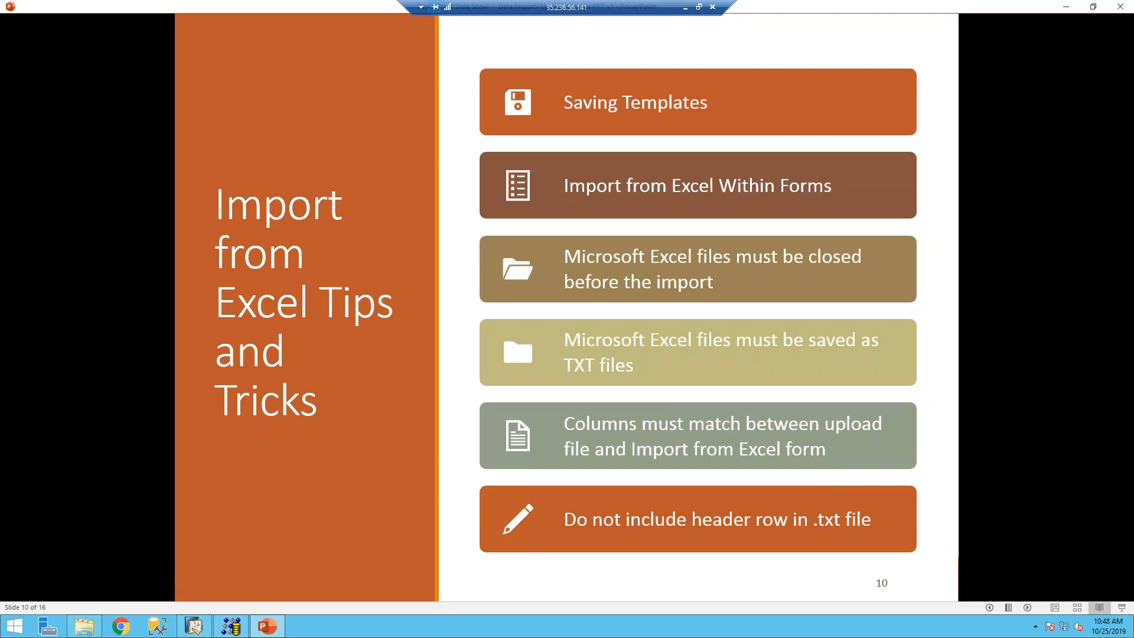
left_click(195, 626)
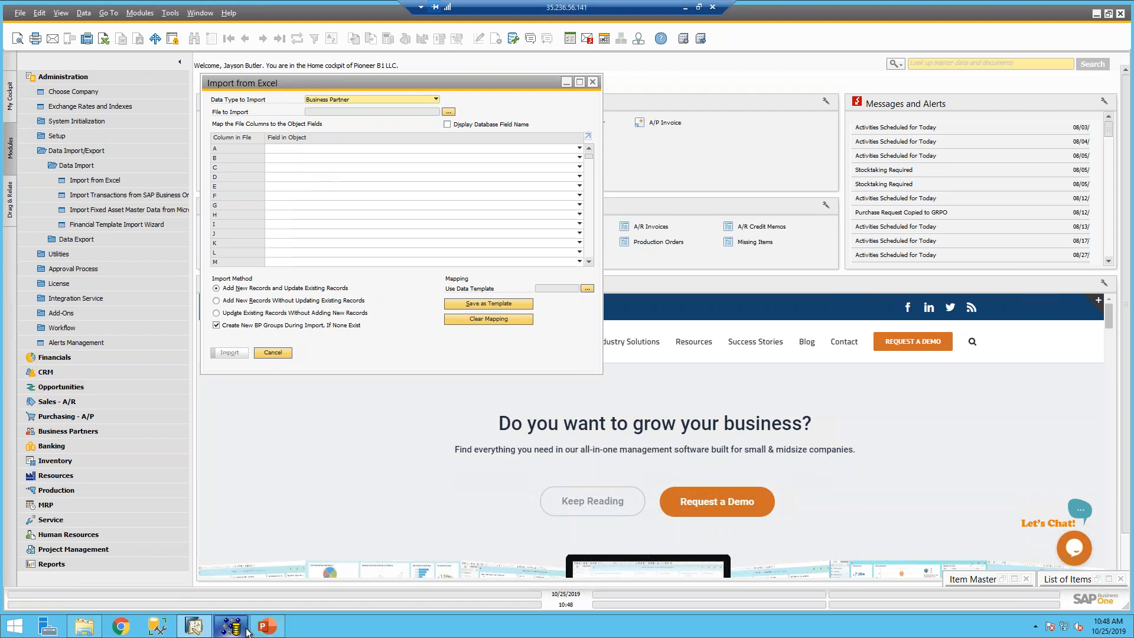
left_click(267, 626)
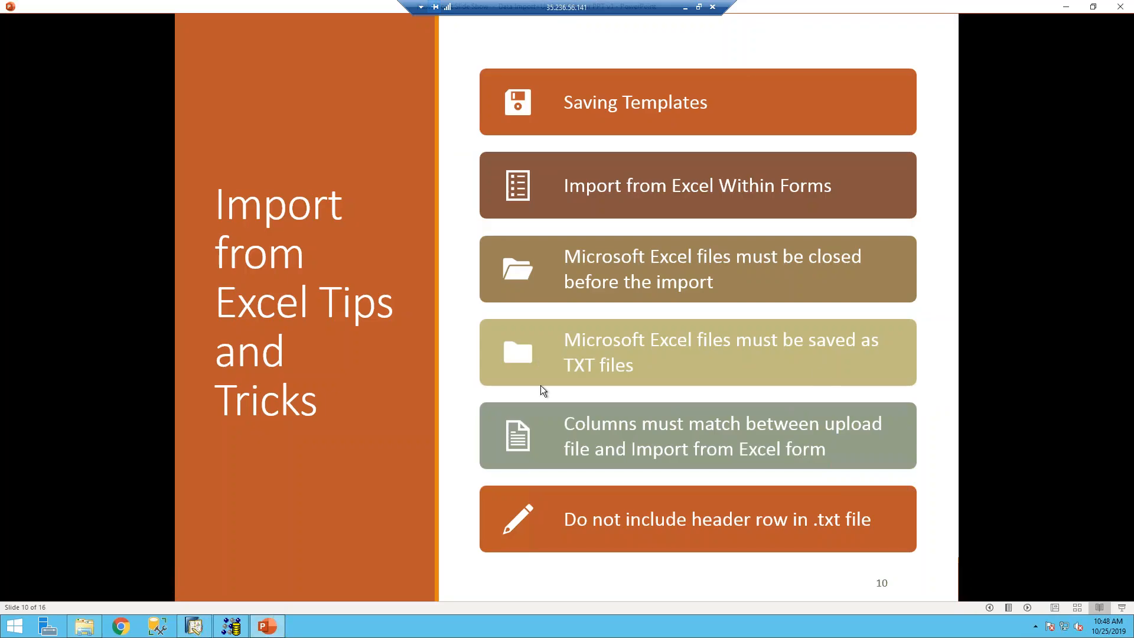
left_click(689, 104)
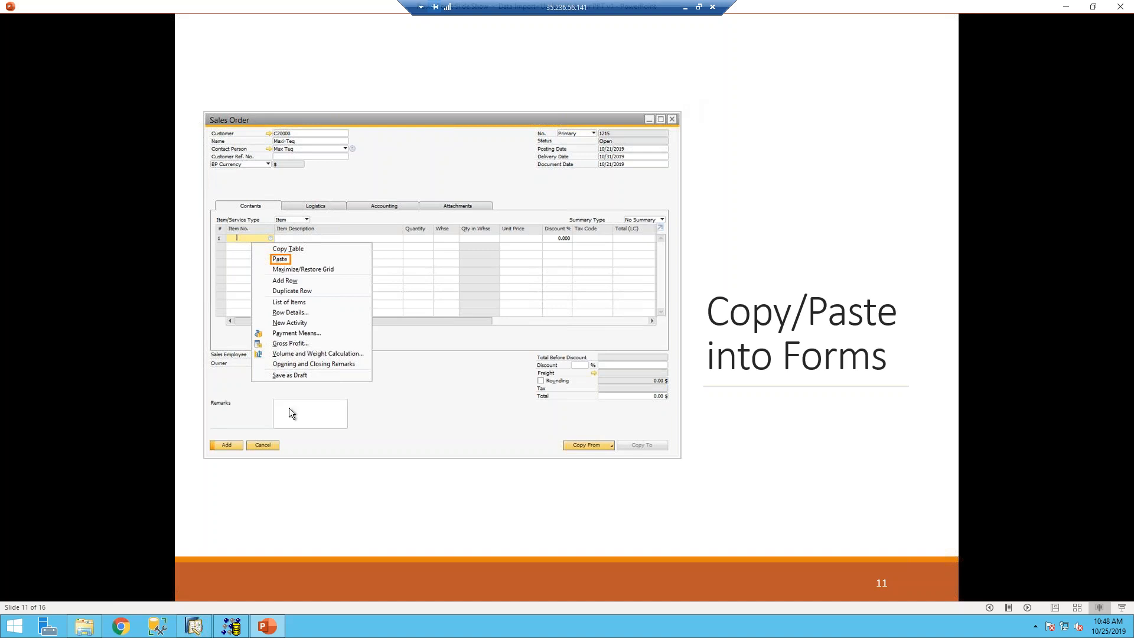
left_click(194, 626)
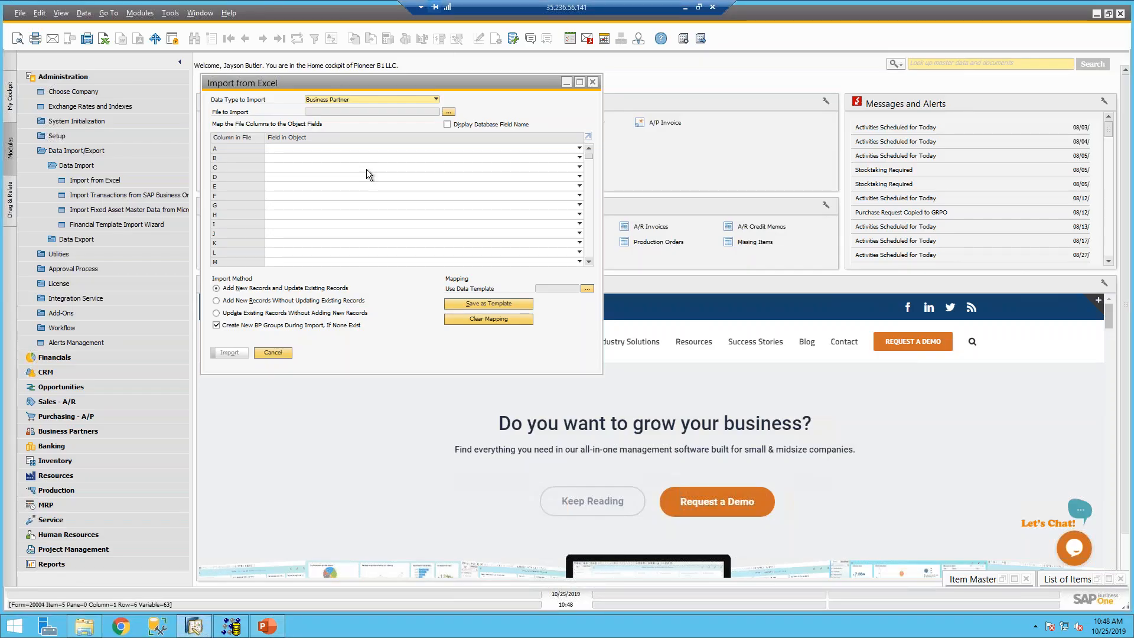
- Cancel the Business Partner import window and expand the Sales - A/R functions
left_click(273, 352)
left_click(47, 77)
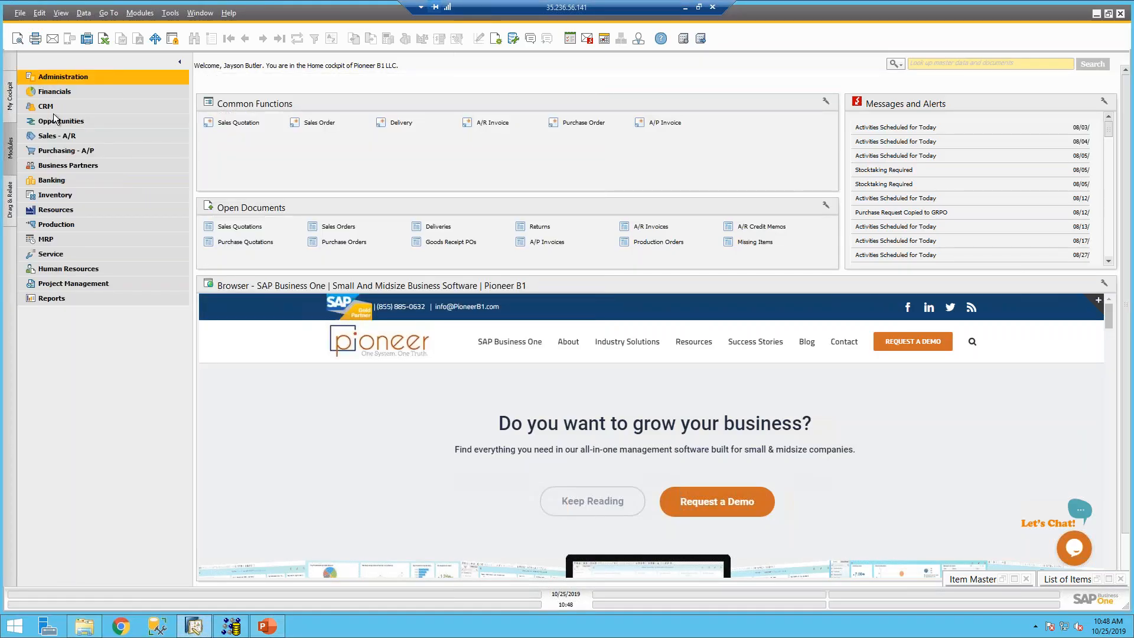
left_click(59, 136)
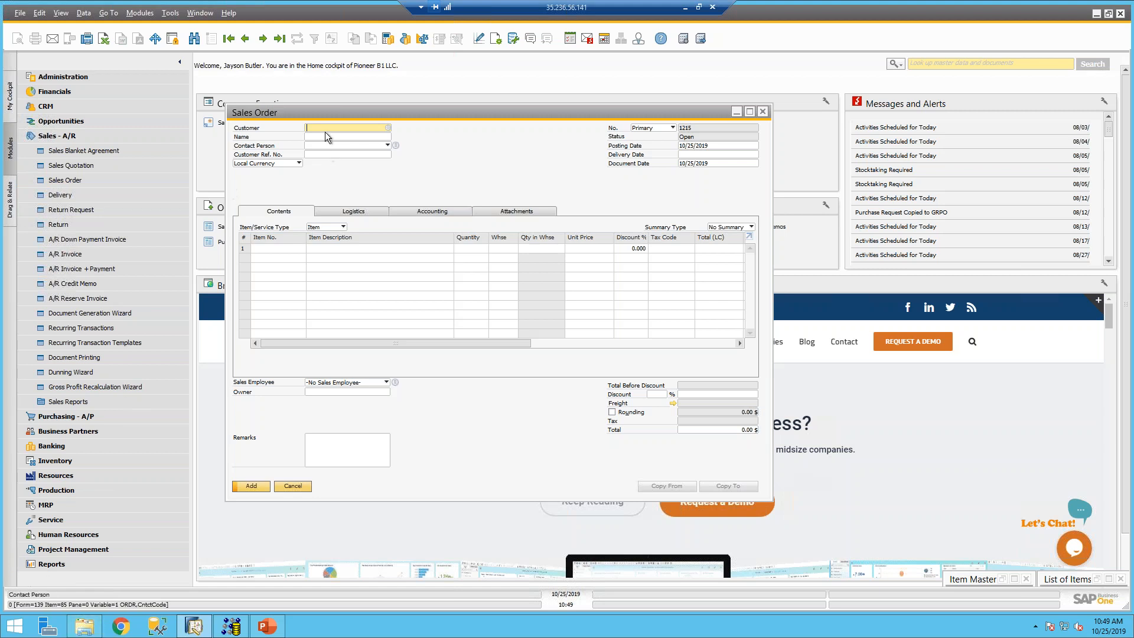
- Choose Customer 1 for the sales order and enter delivery date +10, giving 11/04/2019
key("Tab")
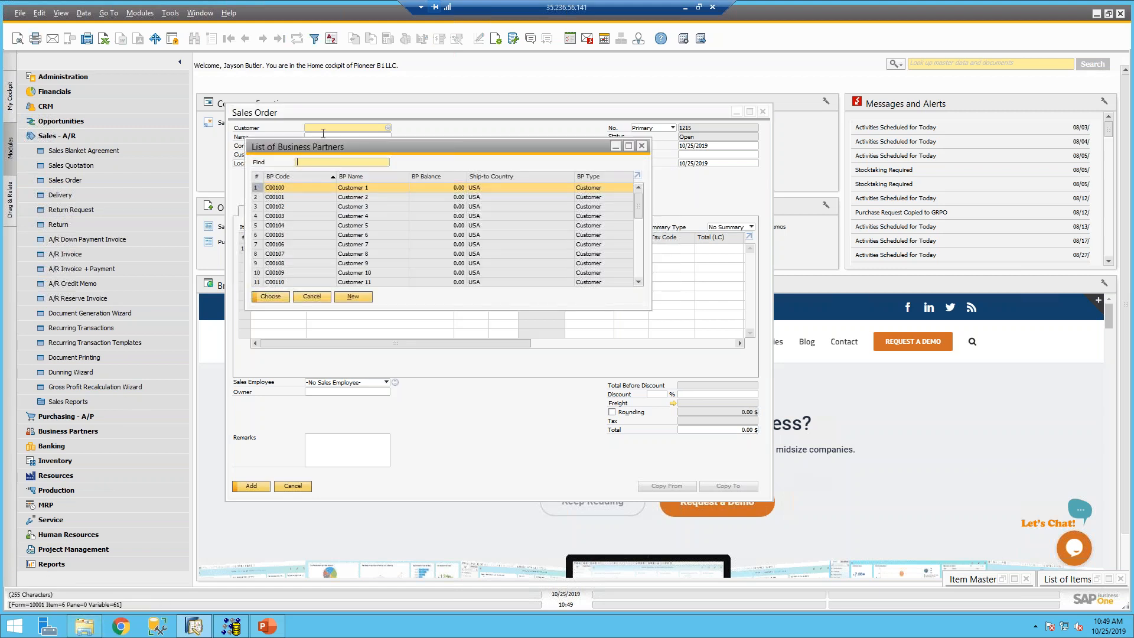
double_click(329, 187)
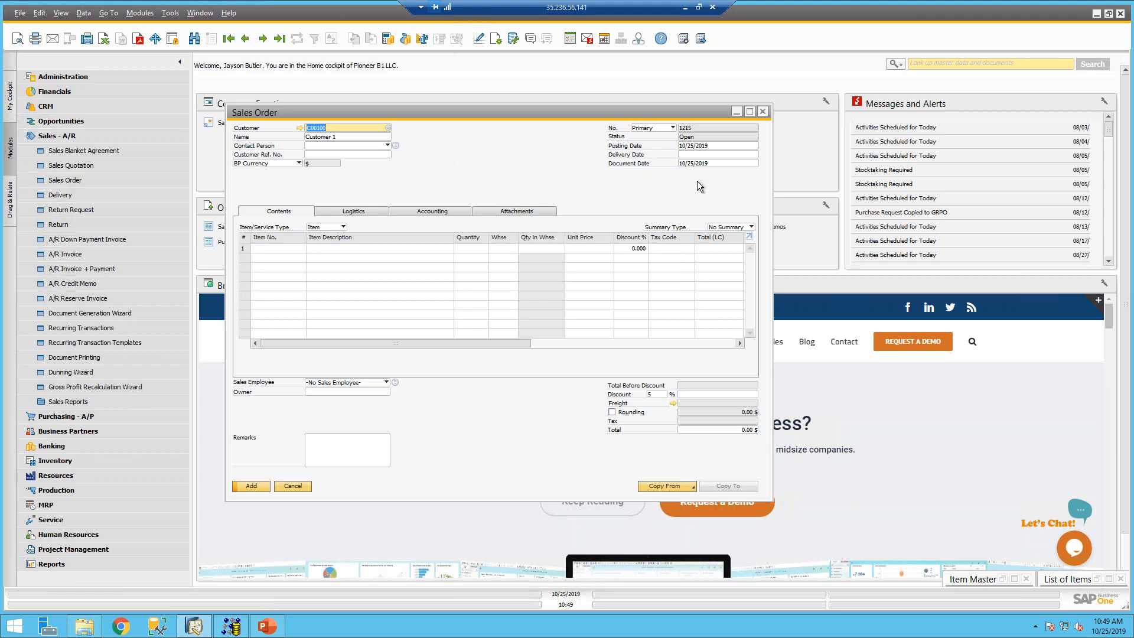
left_click(715, 154)
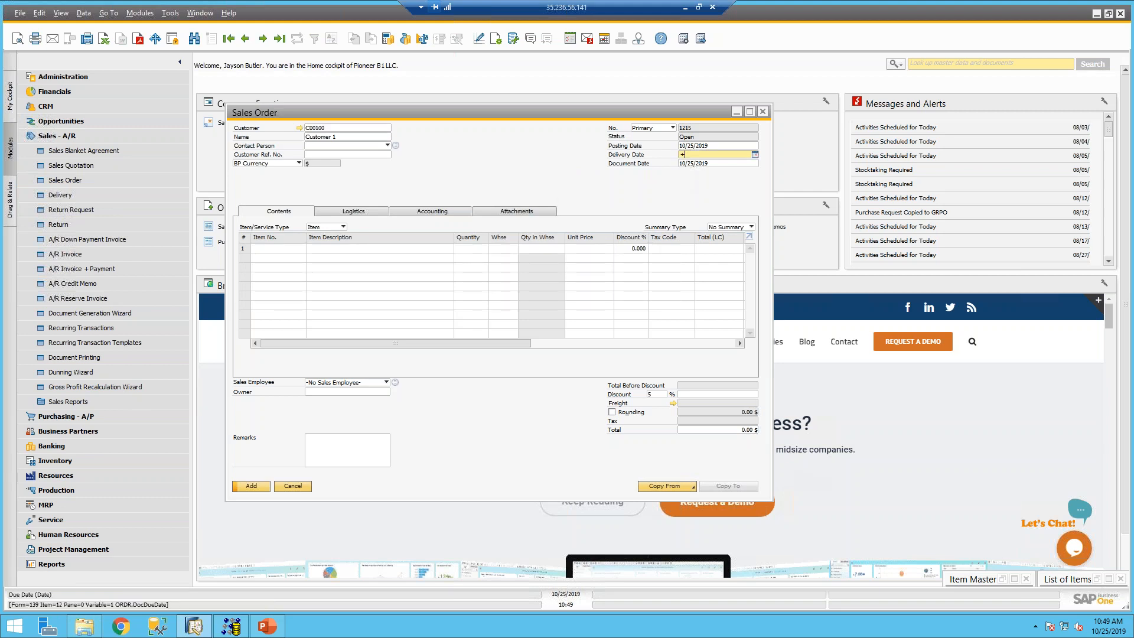
type("+10")
key("Tab")
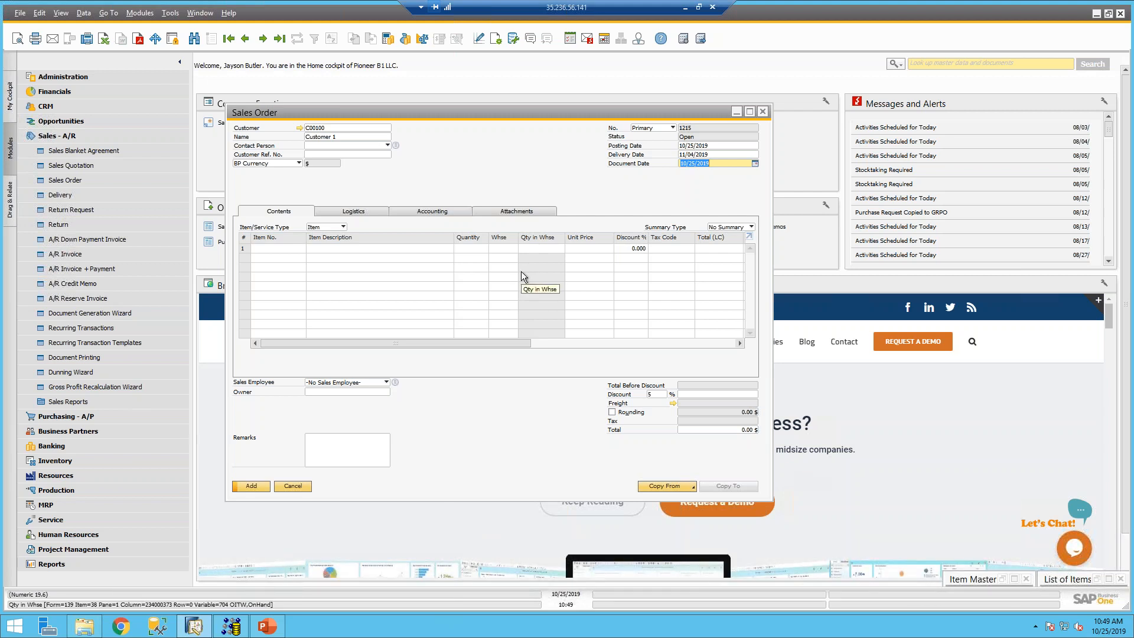
- Copy the item rows A00001, A00003, A00004 (quantity 1, warehouse 01) from Copy Paste Into Forms
left_click(84, 625)
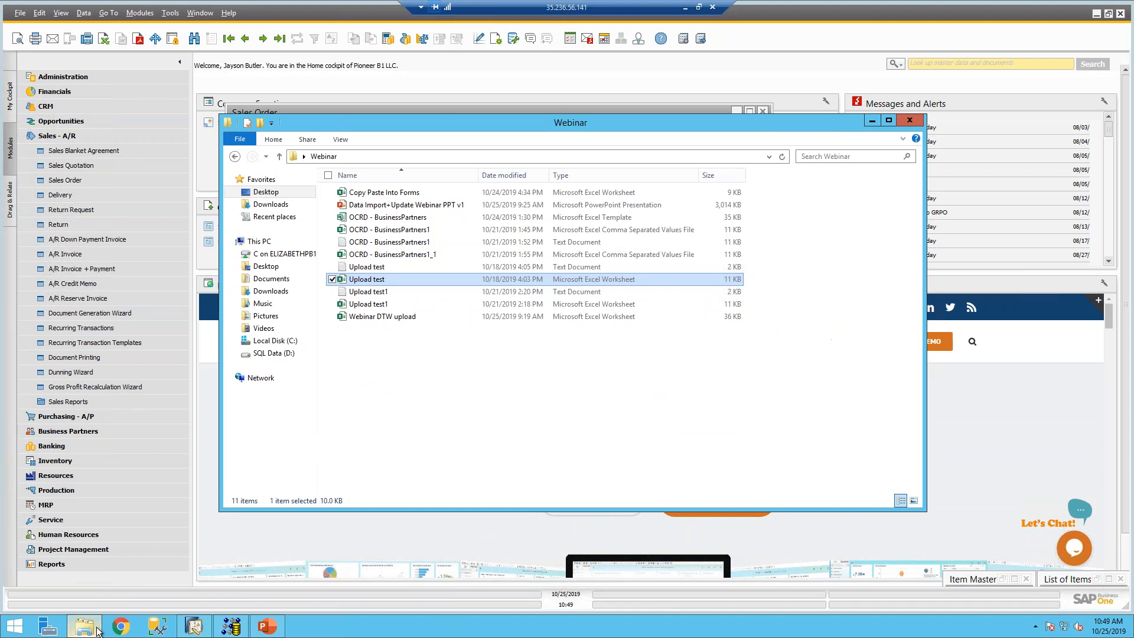
double_click(384, 193)
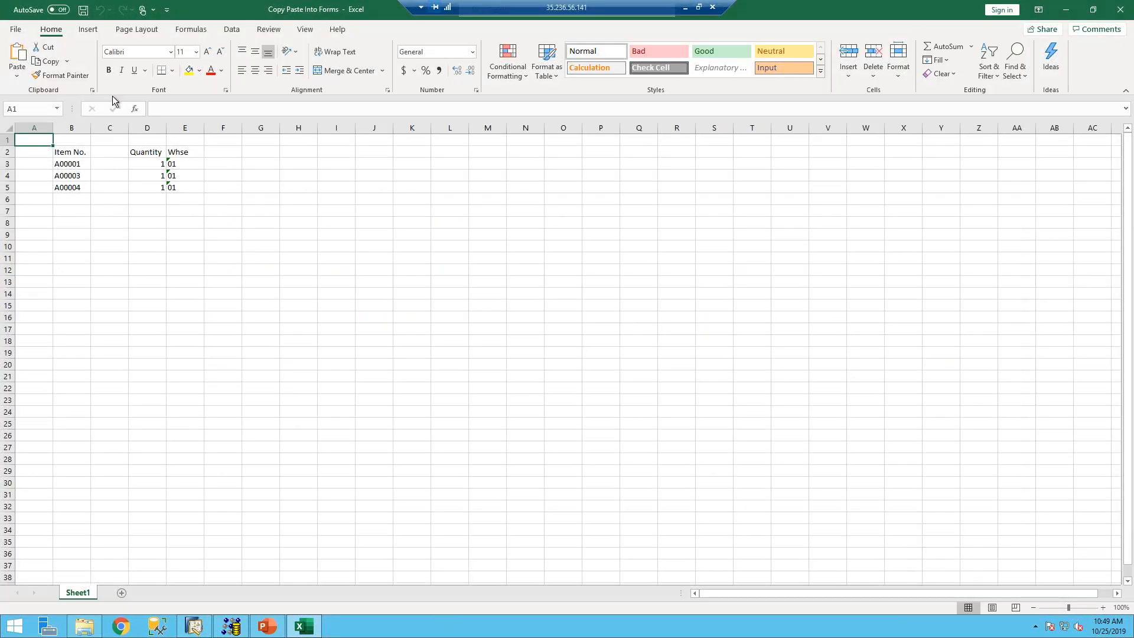
left_click_drag(68, 164, 184, 184)
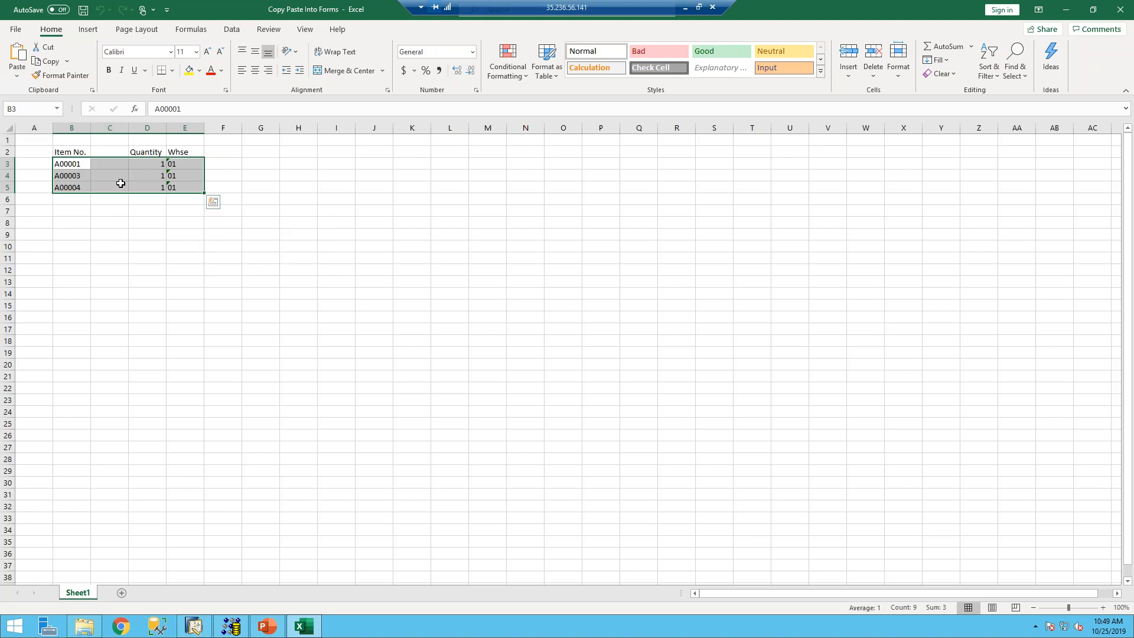
left_click(194, 627)
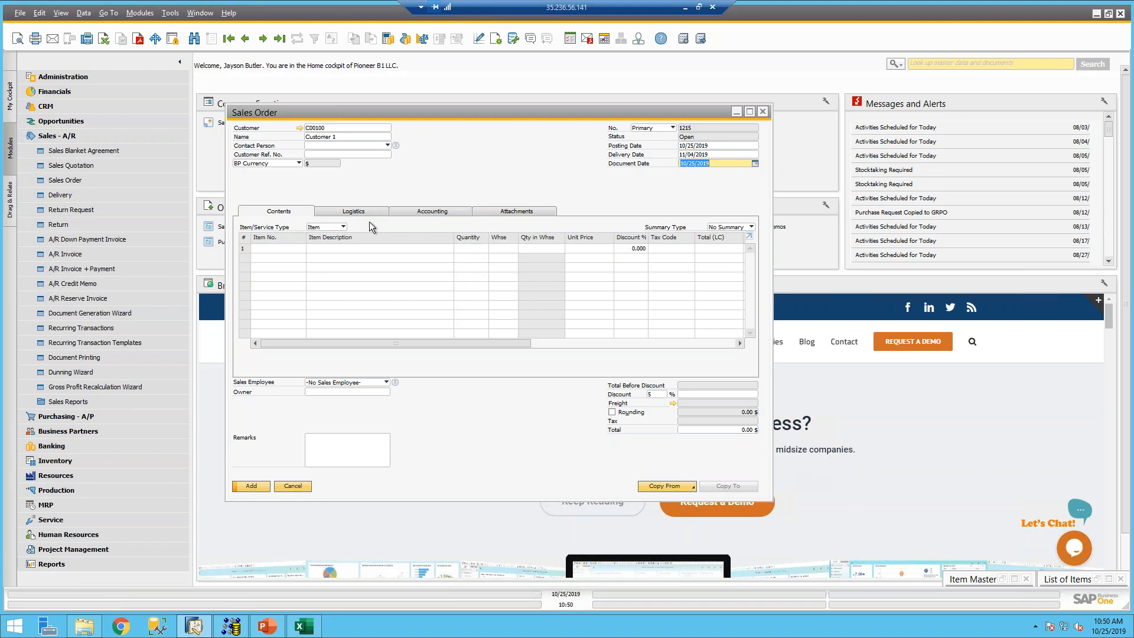
left_click(84, 626)
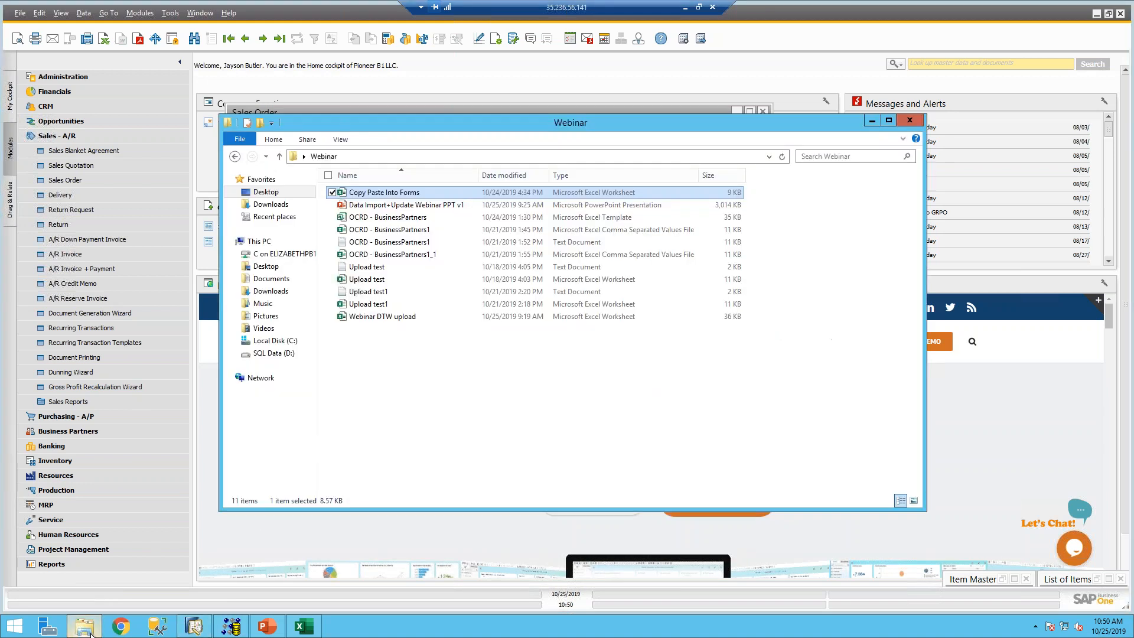
left_click(872, 121)
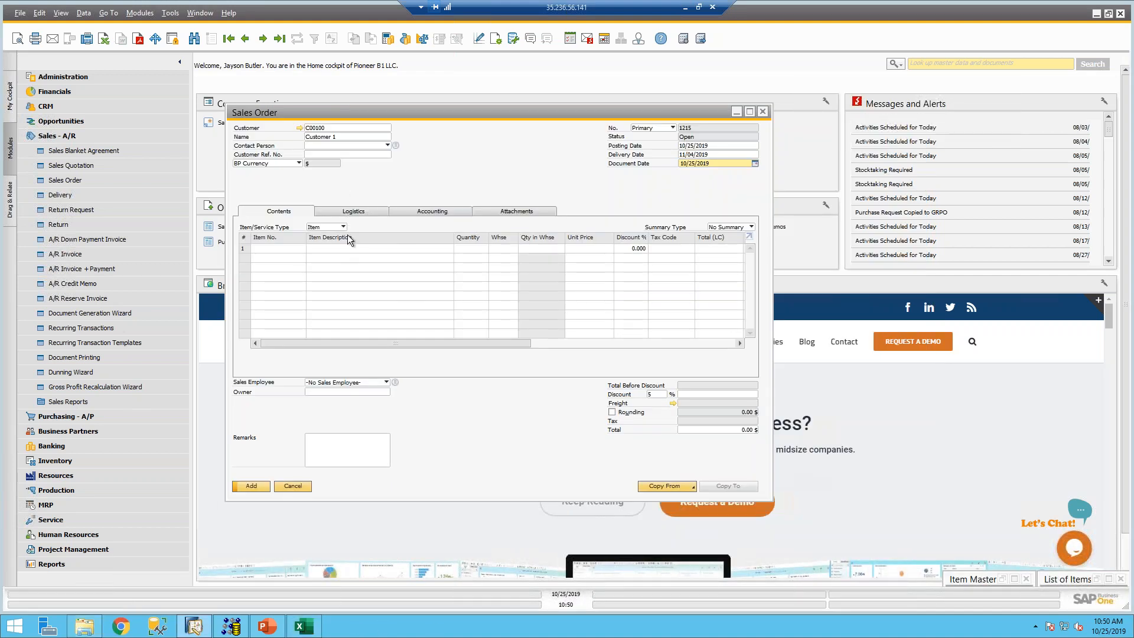
left_click(303, 626)
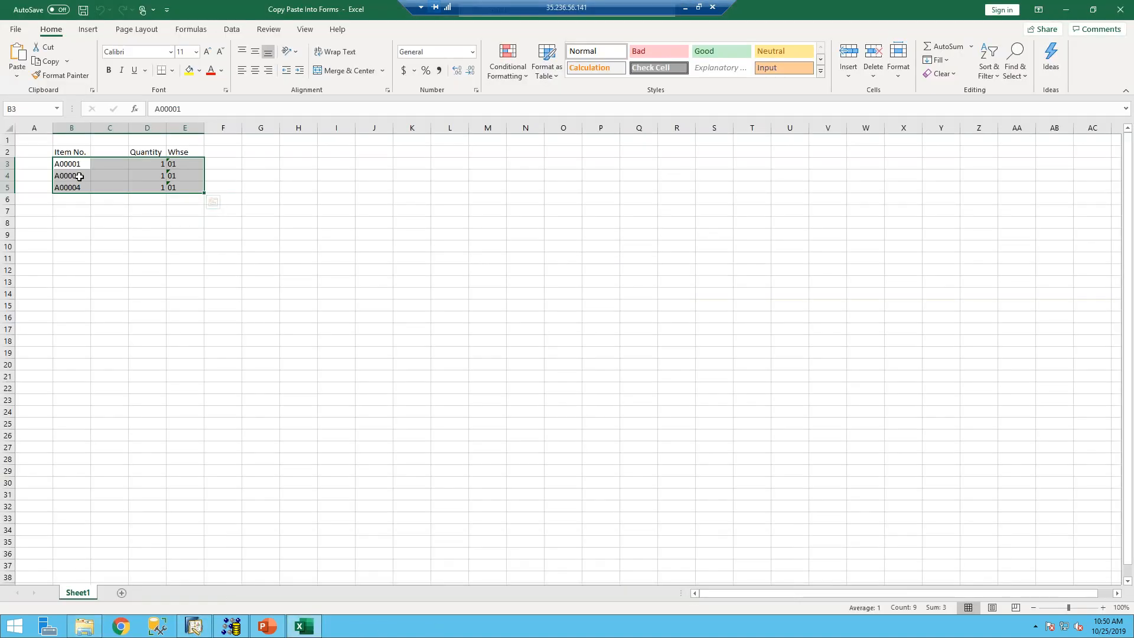
key("ctrl+c")
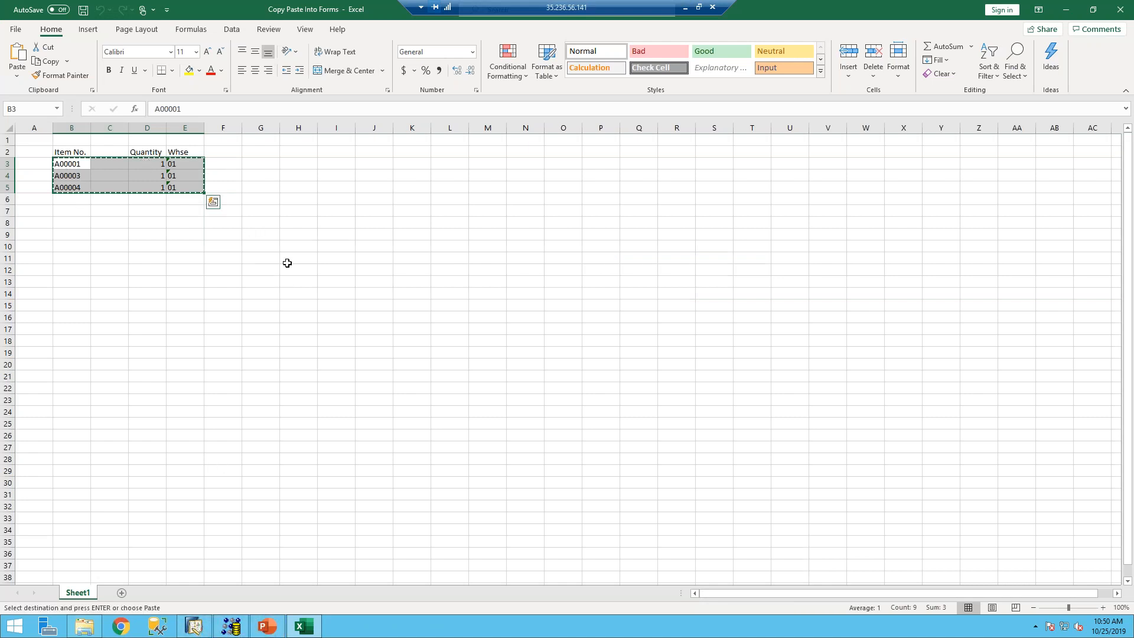
left_click(195, 625)
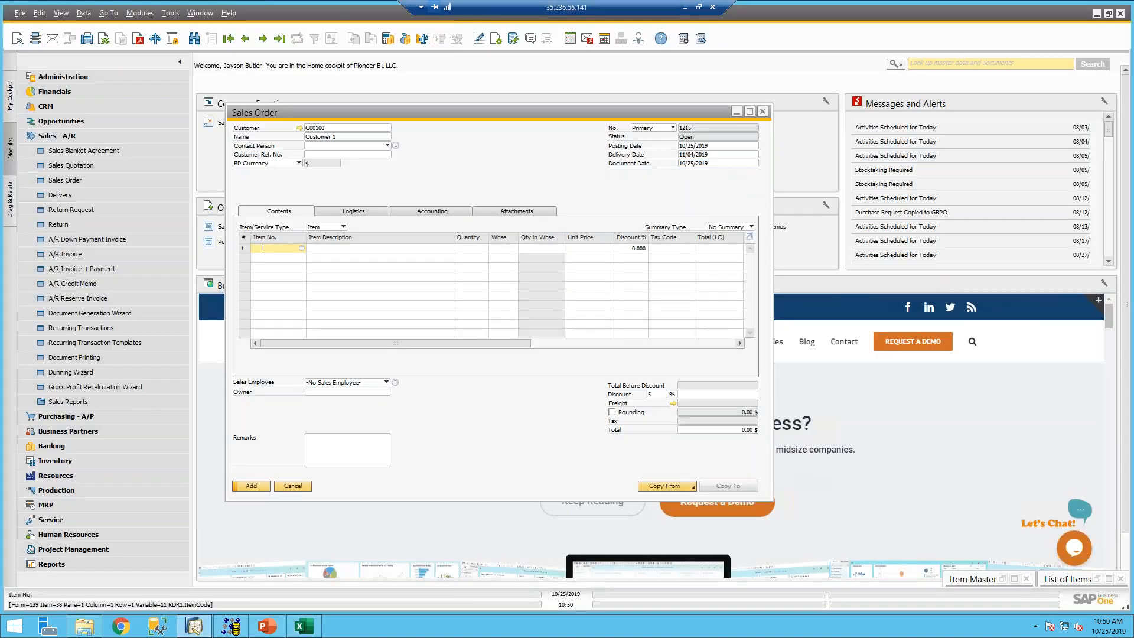
- Paste the copied rows into the order's item lines, giving three items totalling 1,140.00 $
right_click(281, 252)
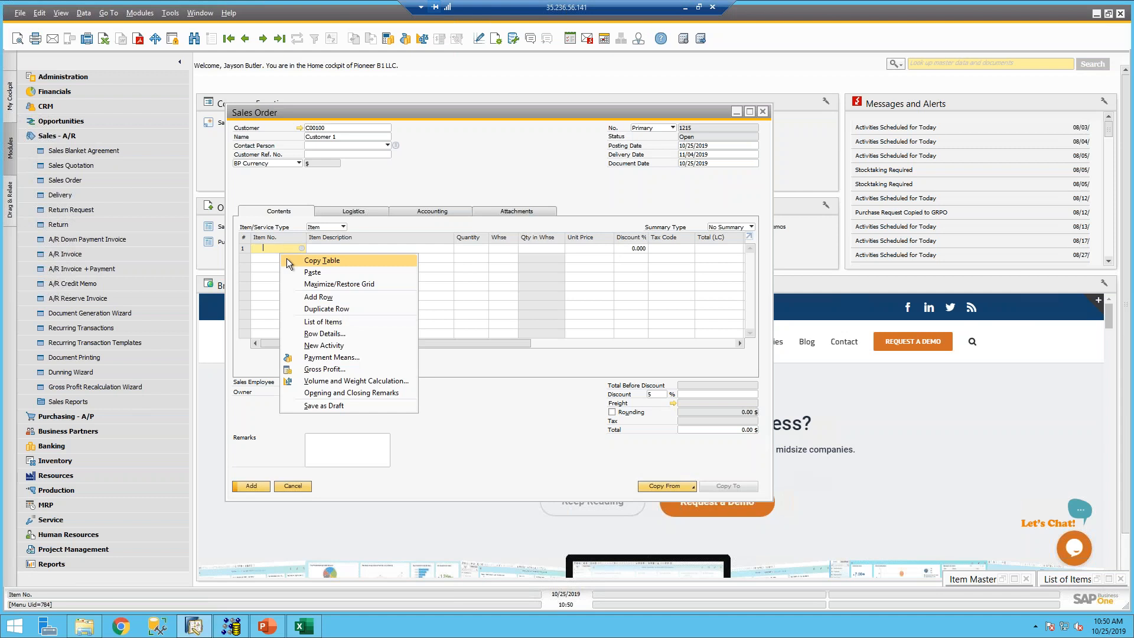
left_click(299, 272)
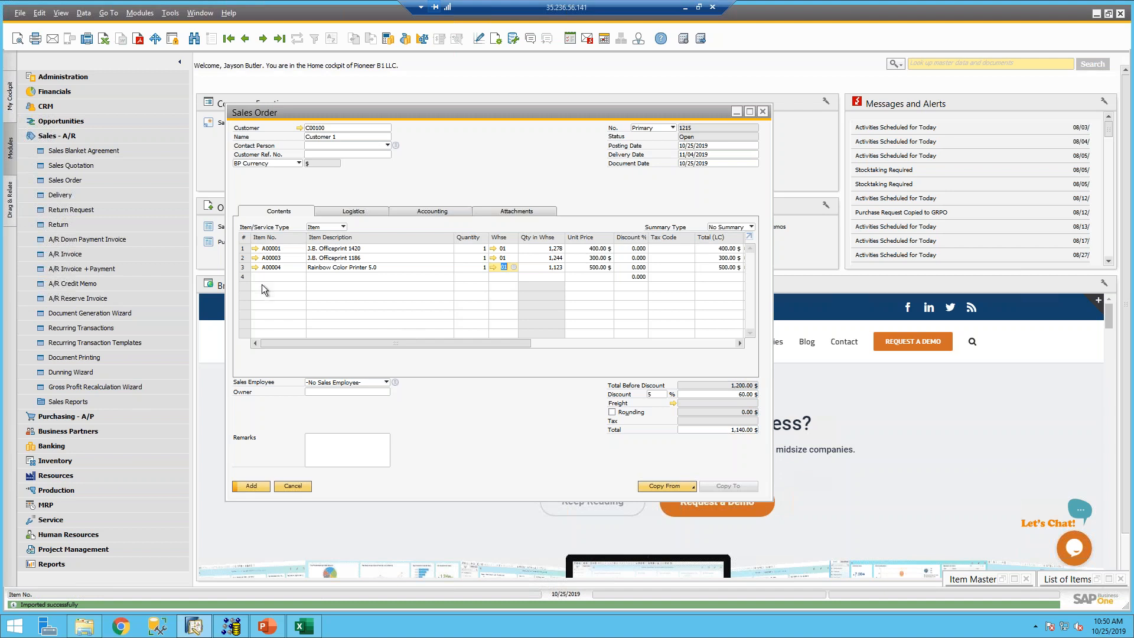
left_click(302, 627)
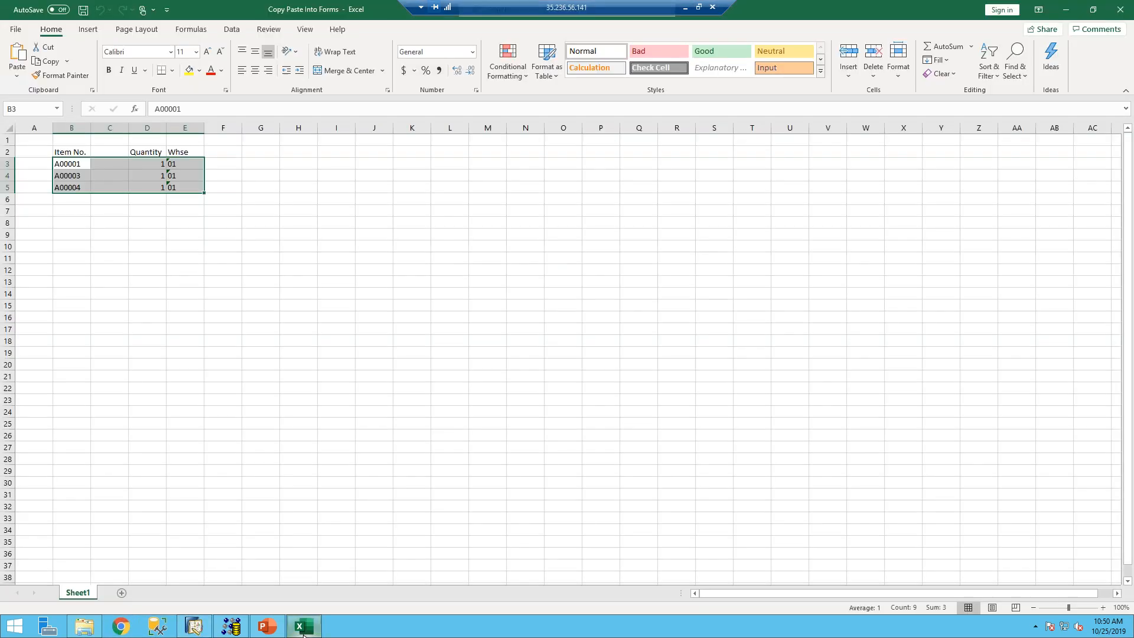
left_click(194, 627)
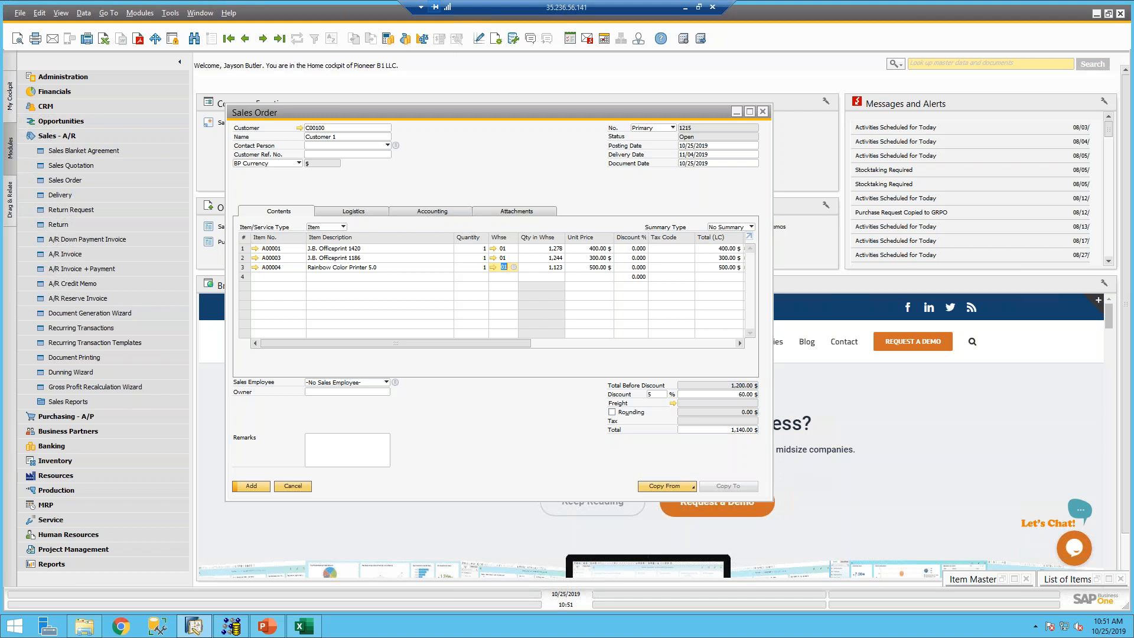
- Open the OPLN - PriceLists template from the Data Transfer Workbench's Inventory Price Lists templates folder
left_click(85, 625)
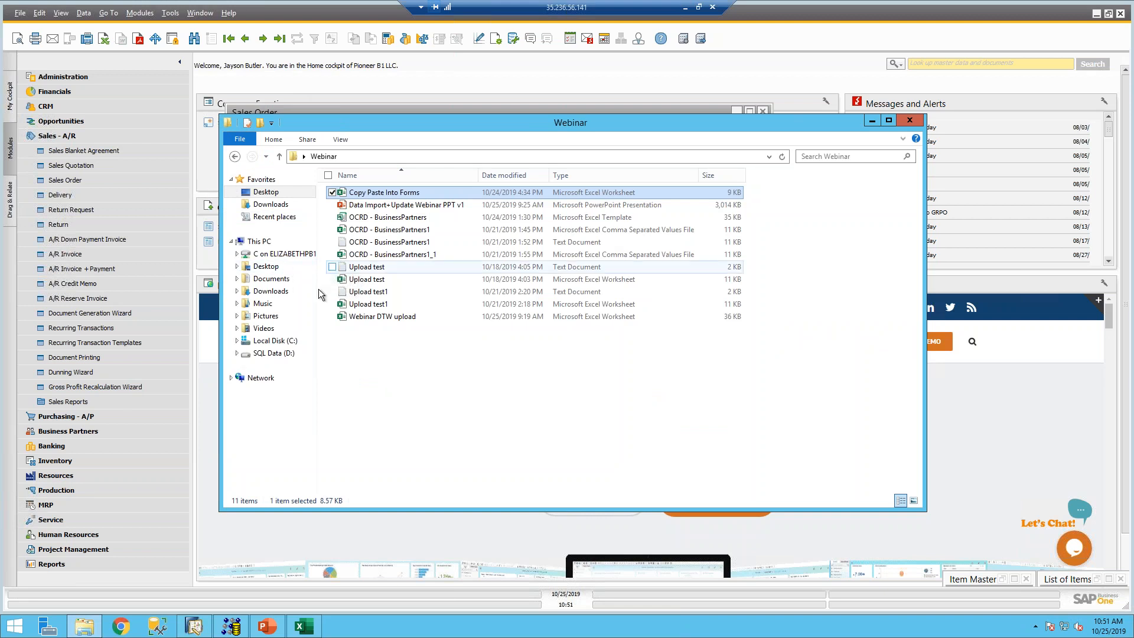
left_click(276, 341)
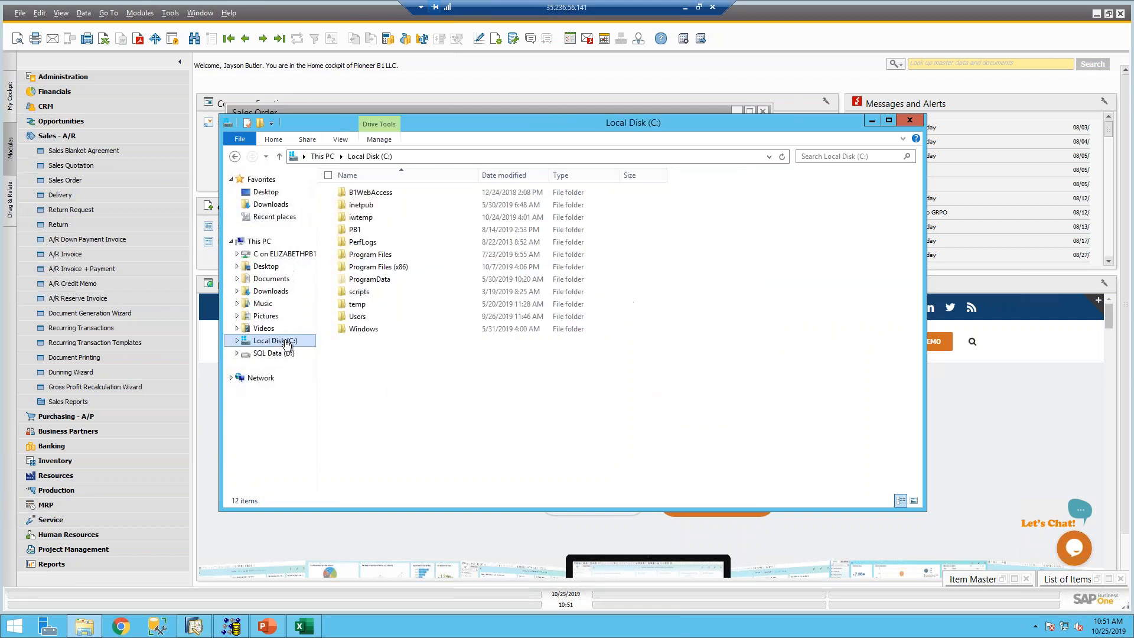
double_click(375, 256)
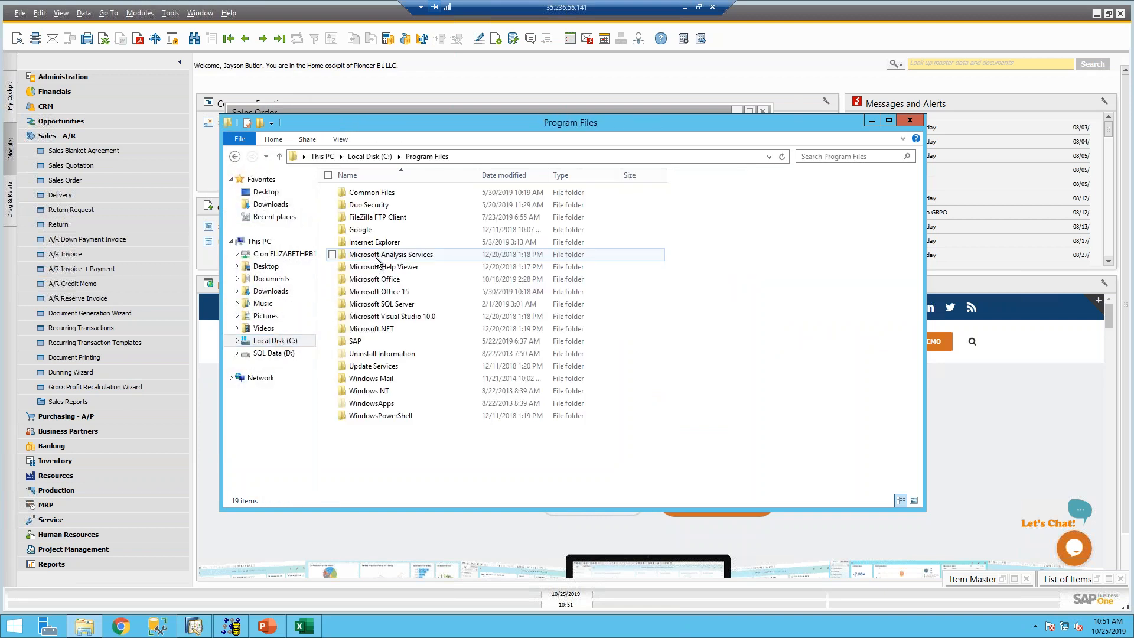
double_click(358, 341)
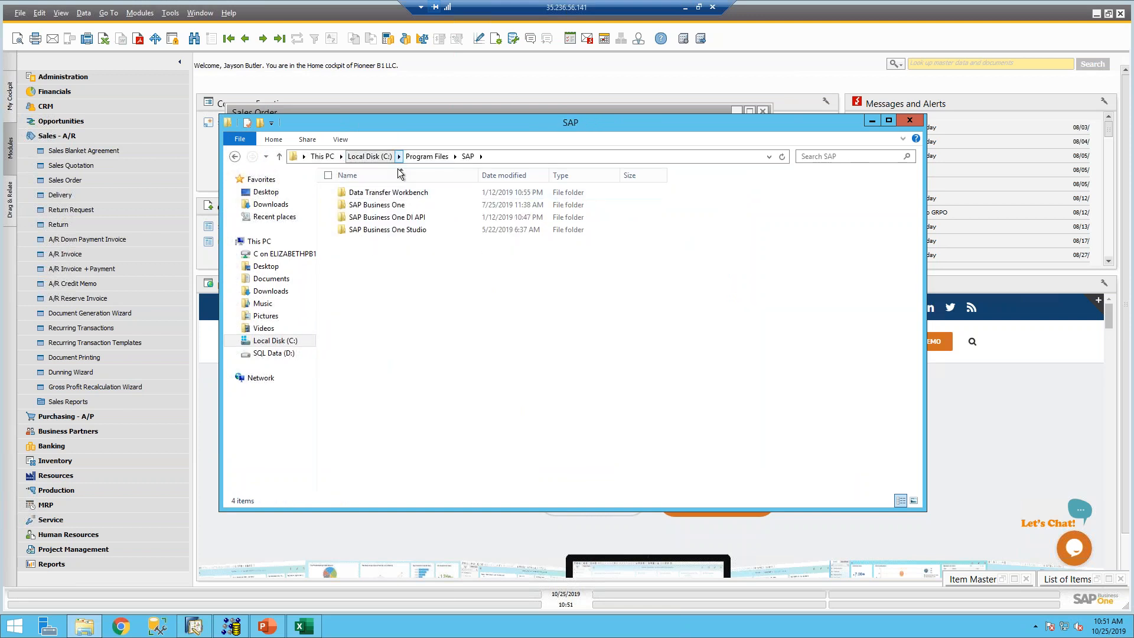
double_click(381, 194)
double_click(380, 193)
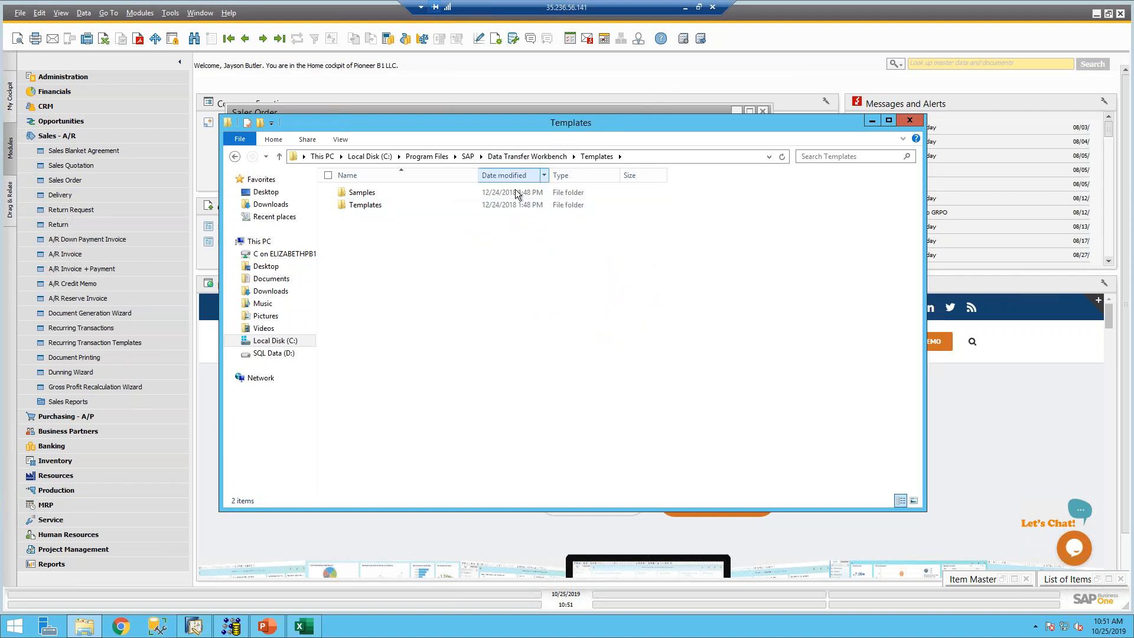
double_click(378, 210)
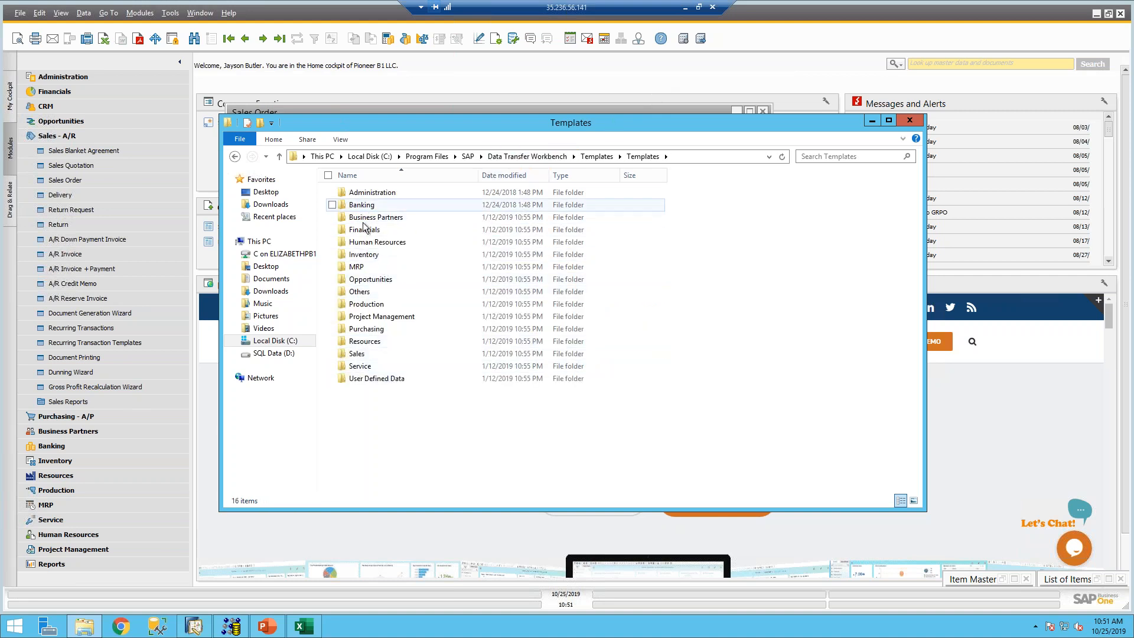
double_click(369, 256)
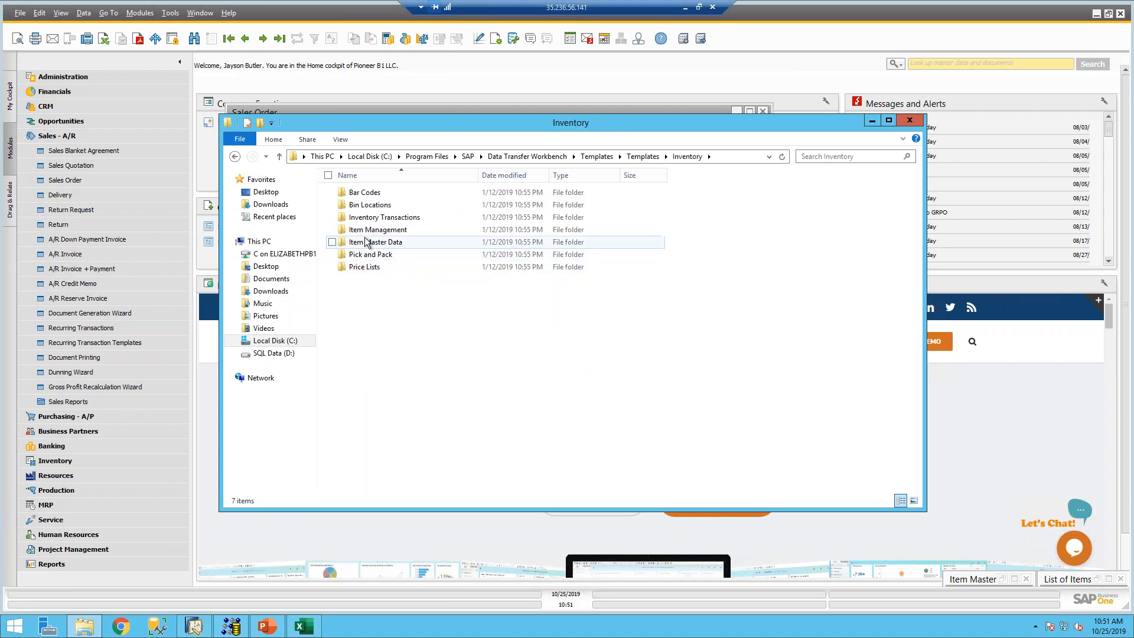
double_click(370, 267)
double_click(366, 193)
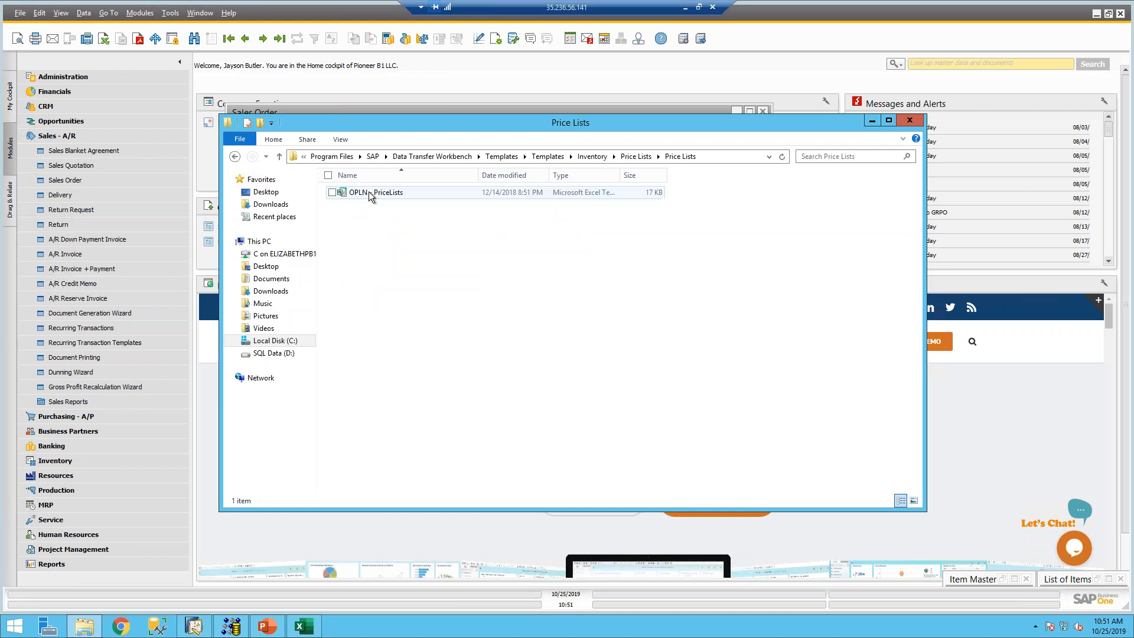
double_click(373, 193)
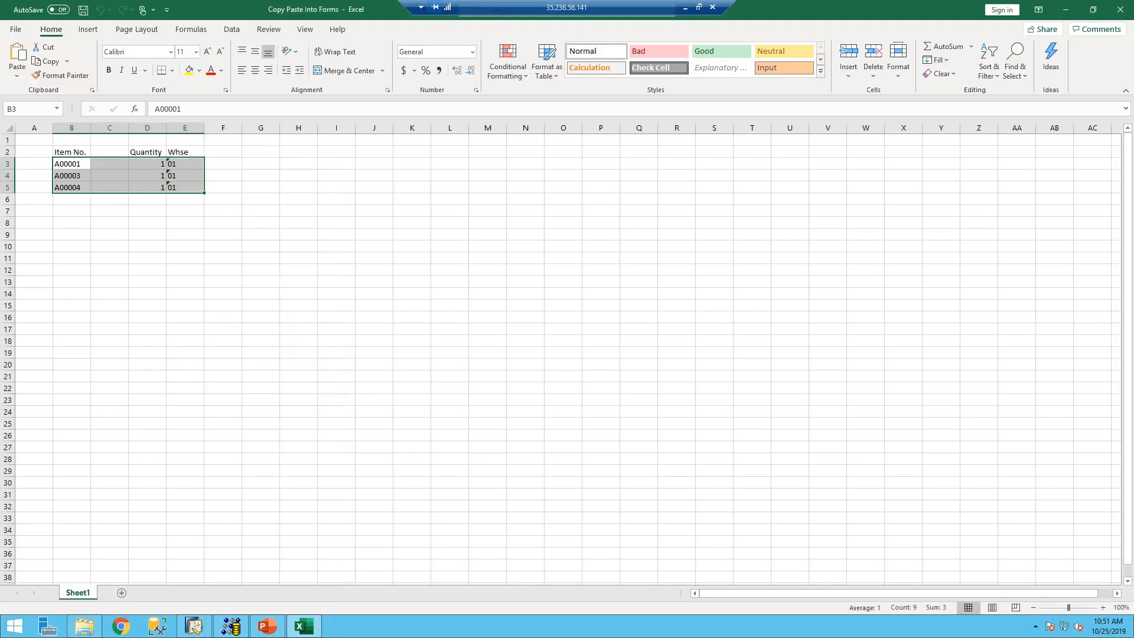
- Open the ITM1 - Items_Prices template from the Item Master Data templates folder, unmaximizing its window
left_click(84, 628)
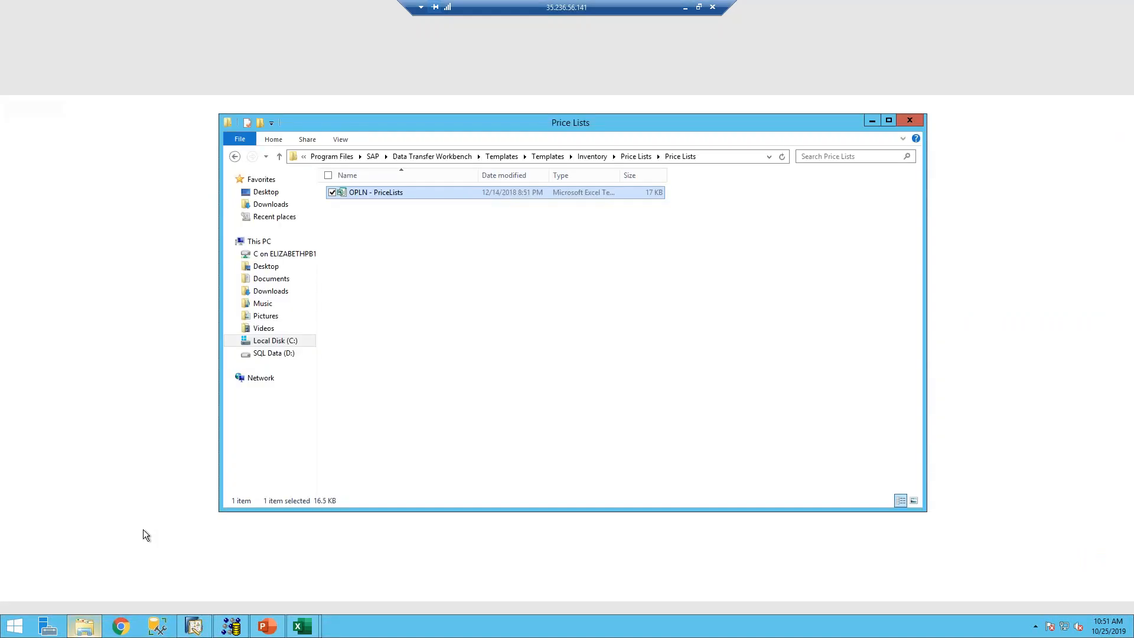
left_click(591, 159)
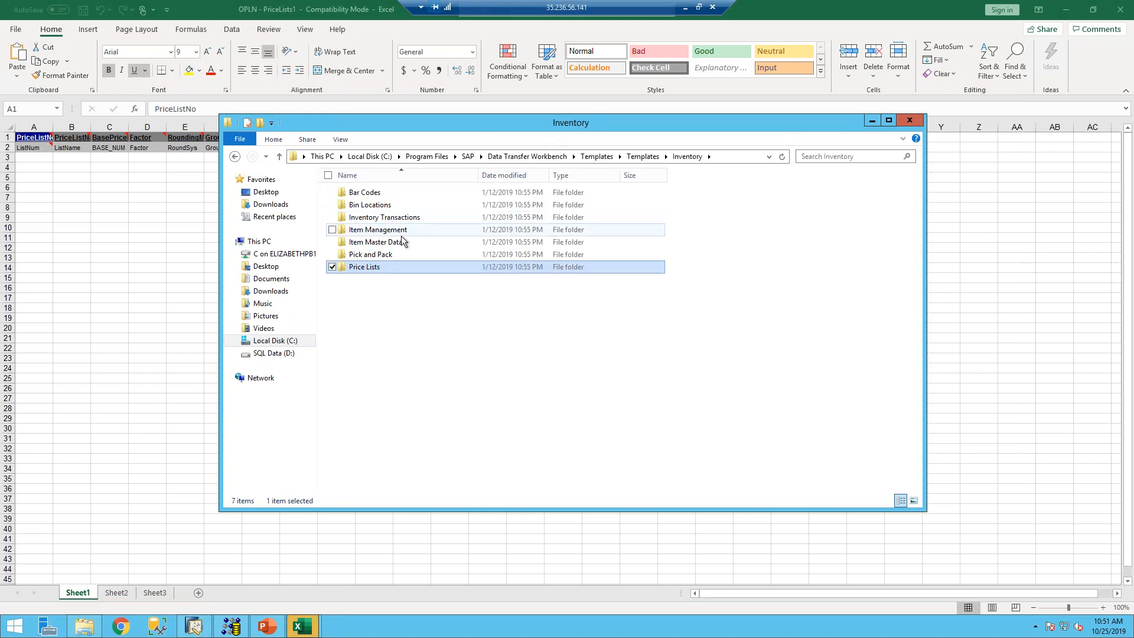
double_click(385, 243)
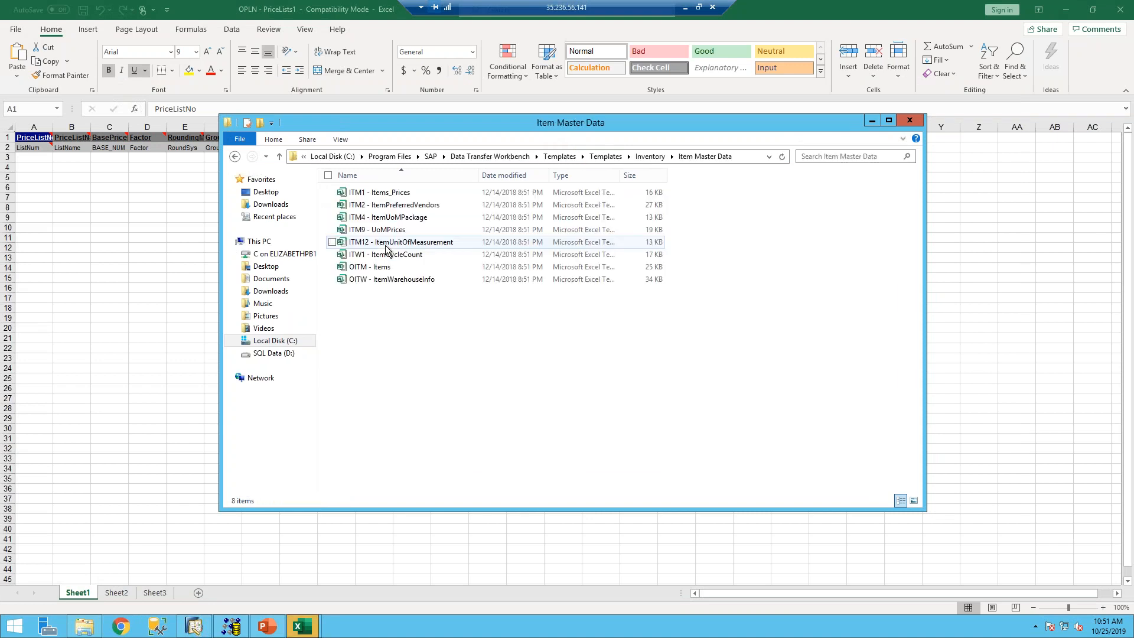
left_click(384, 193)
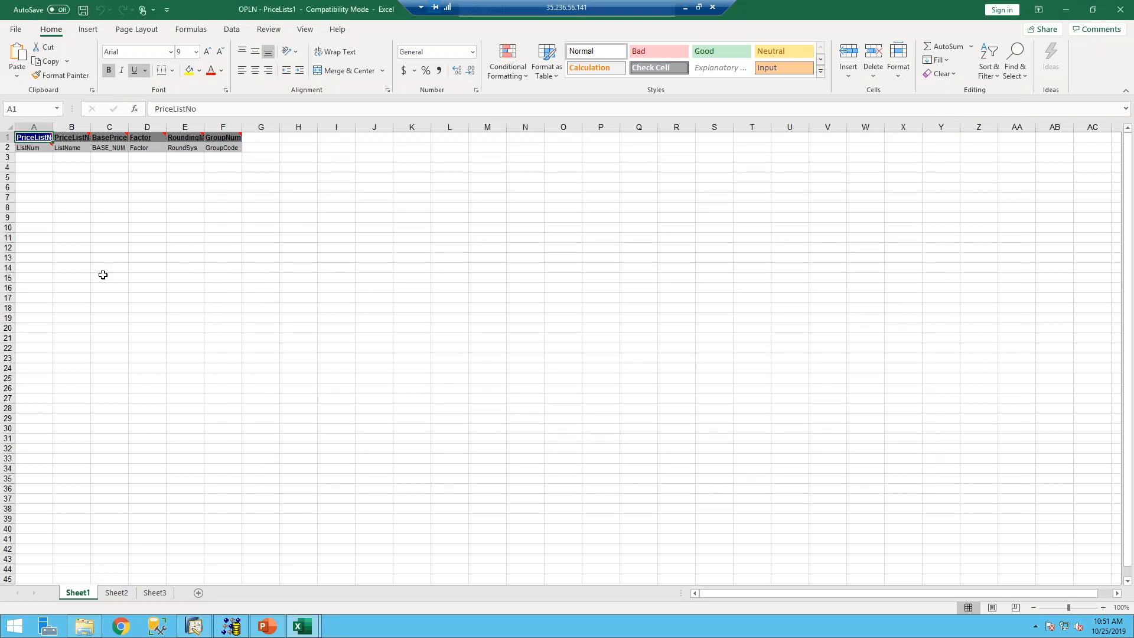
left_click_drag(321, 8, 614, 125)
- Switch to the PriceLists template and select the empty data area below its headers
left_click(20, 217)
left_click(43, 159)
left_click_drag(186, 175, 225, 265)
left_click(191, 318)
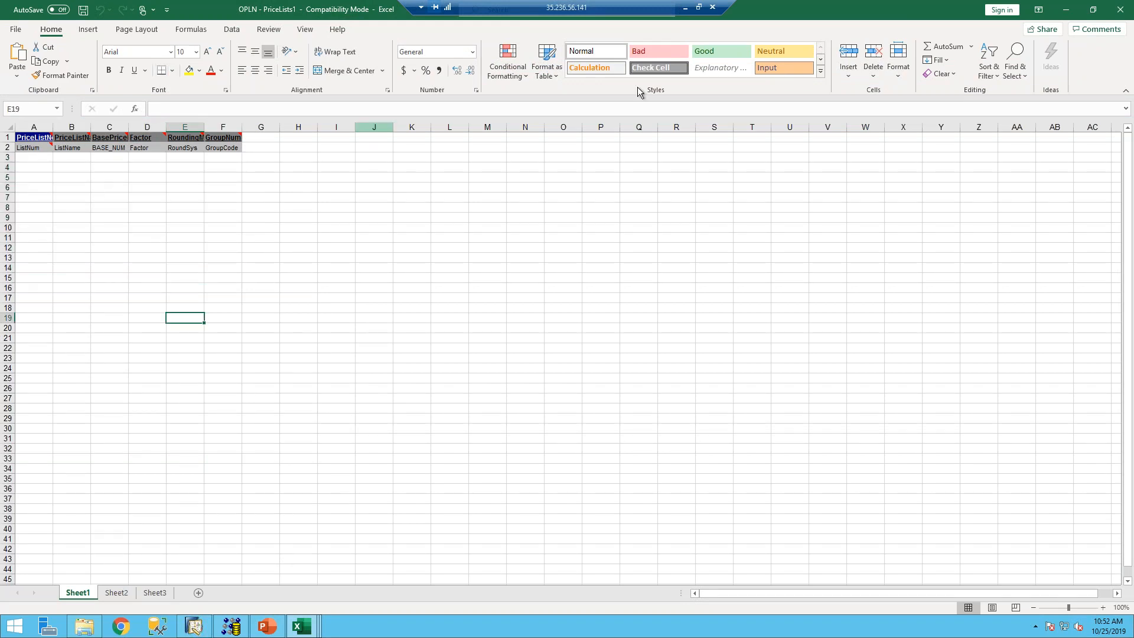
- Minimize PriceLists1, maximize ITM1, and select the empty ParentKey and PriceList cells below the headers
left_click(1069, 11)
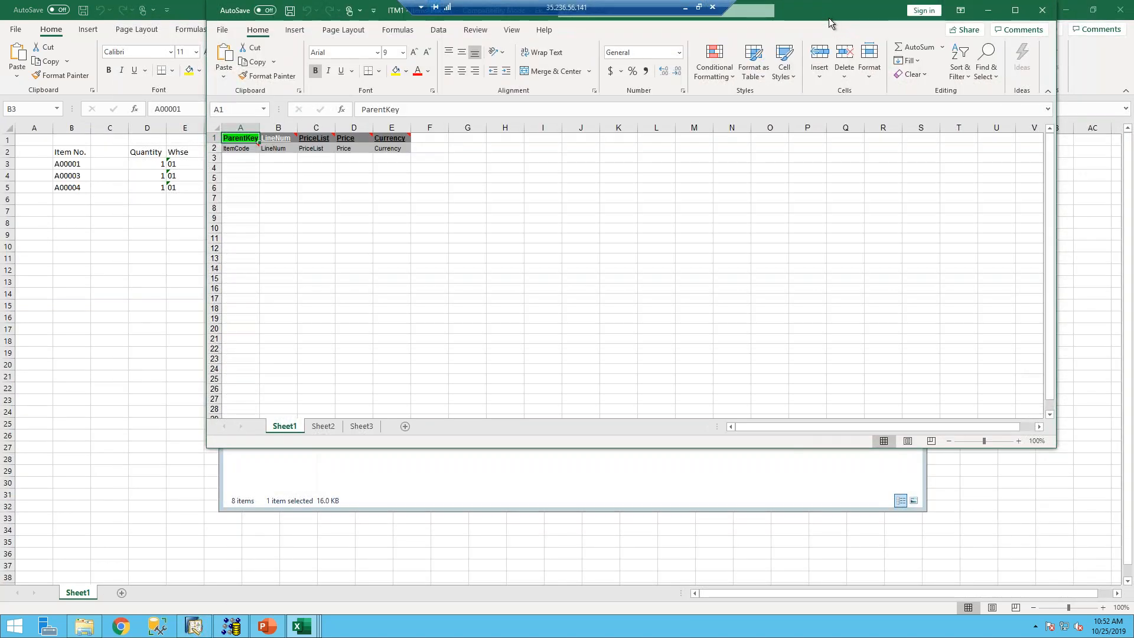
left_click(1016, 8)
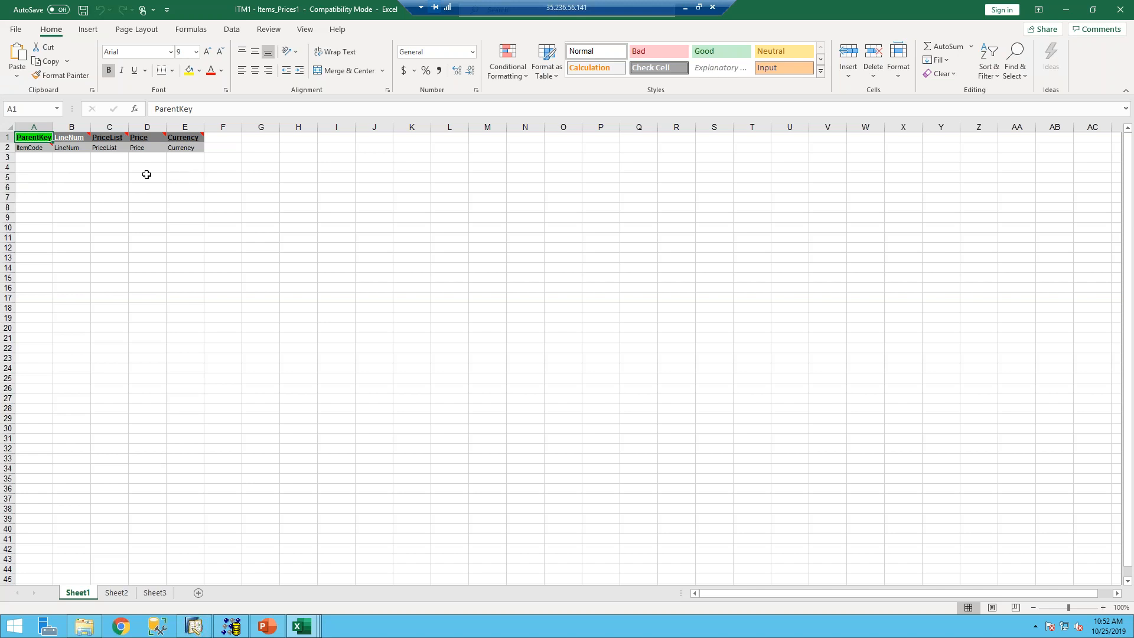
left_click_drag(46, 159, 32, 299)
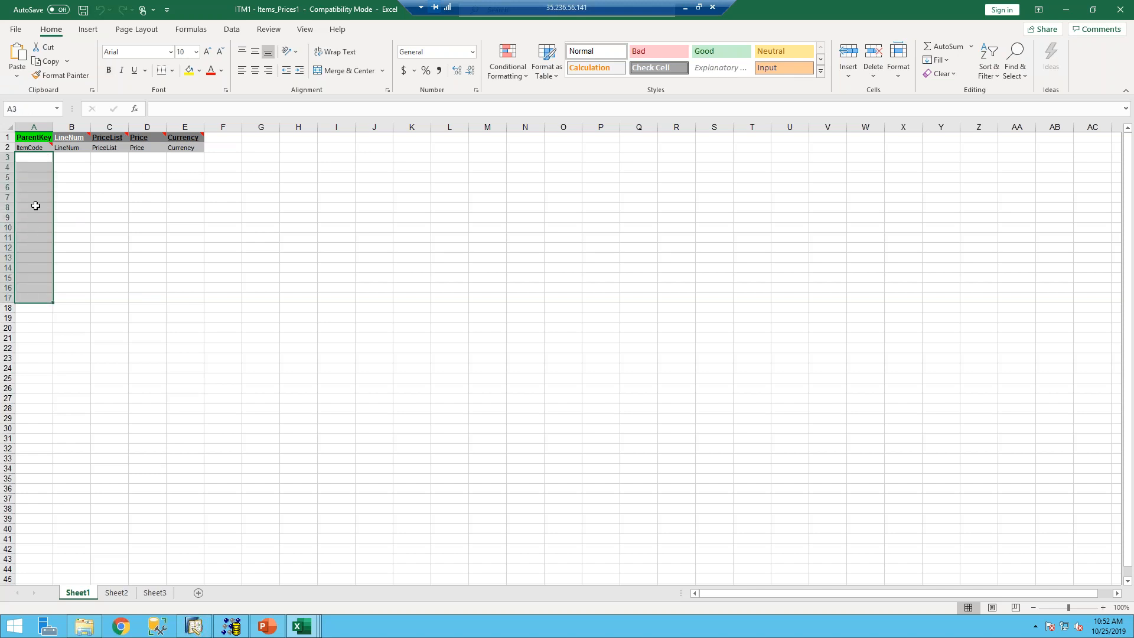
left_click(45, 137)
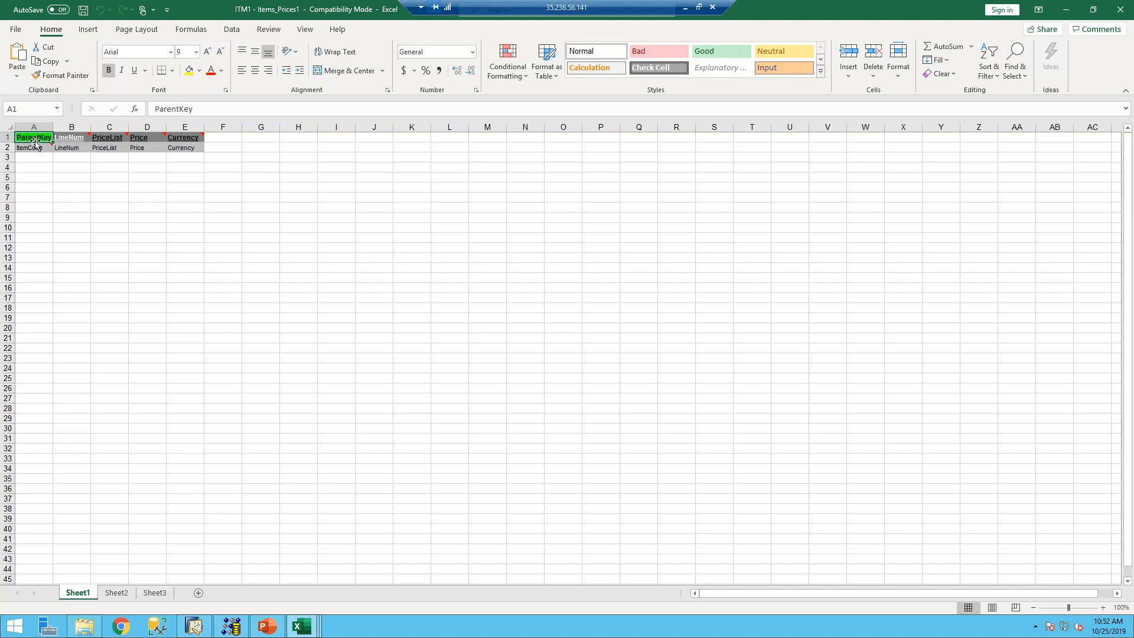
left_click(30, 156)
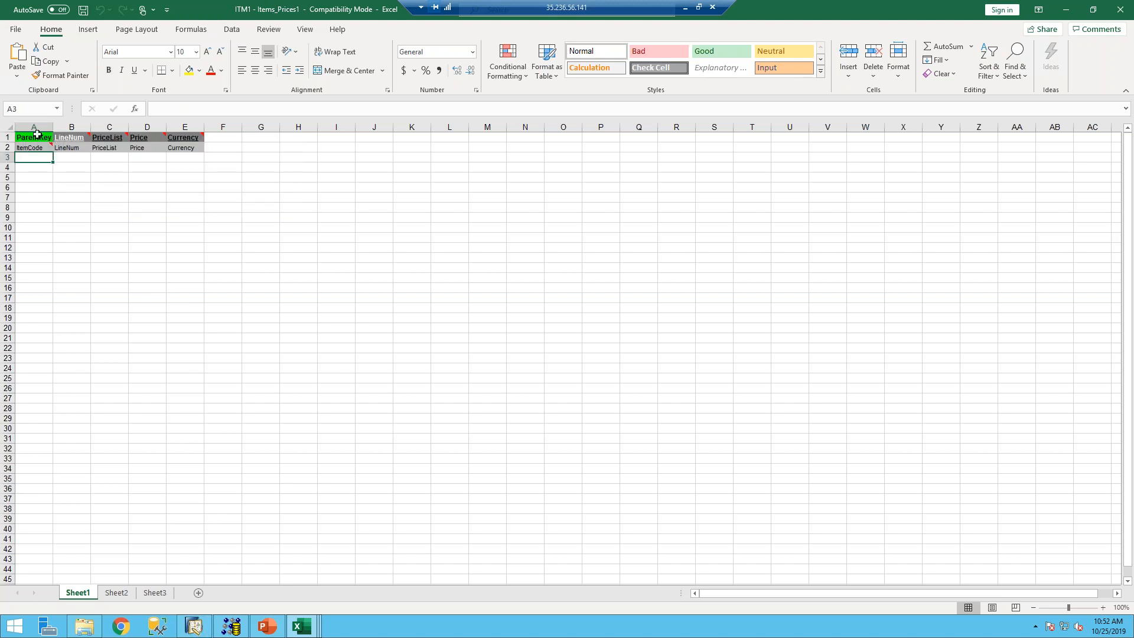
left_click(38, 137)
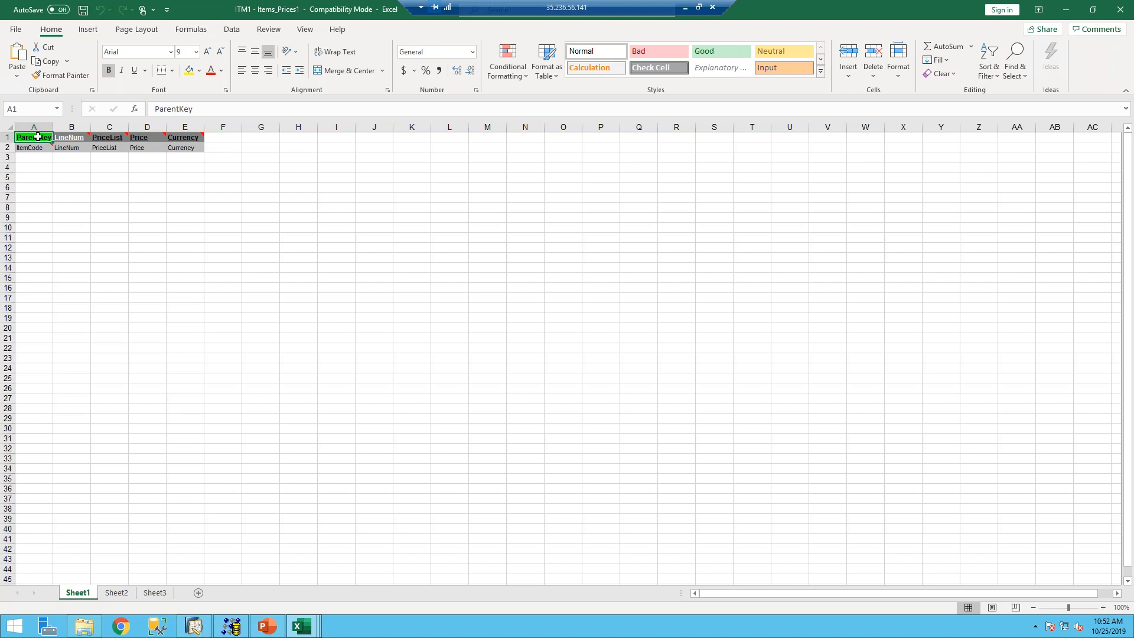
left_click(107, 158)
left_click_drag(111, 158, 111, 287)
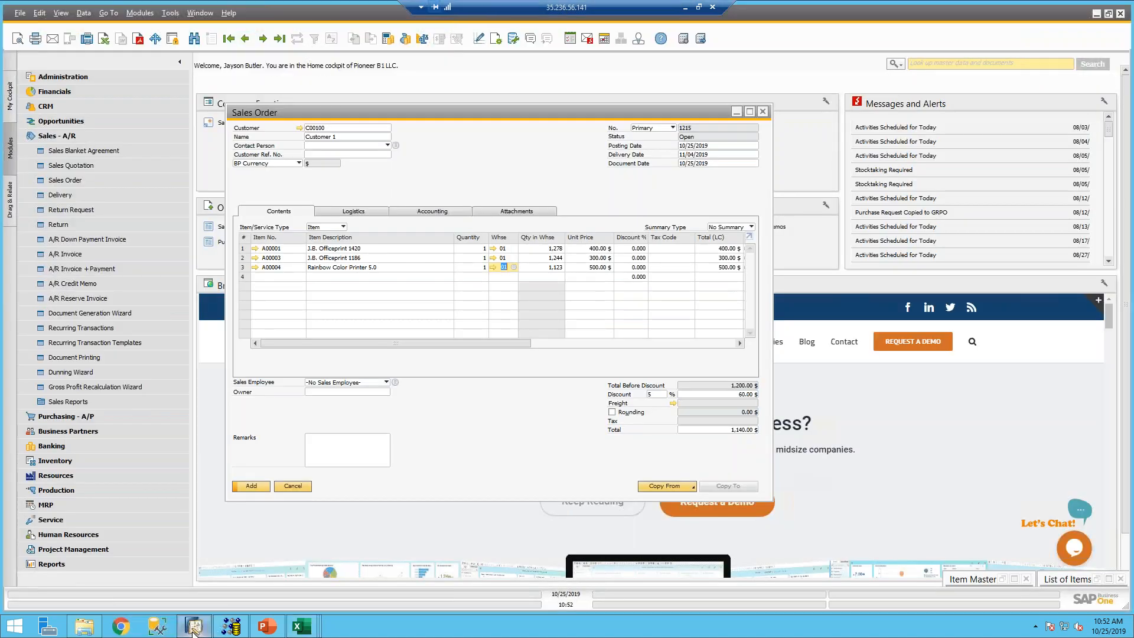
left_click(194, 625)
- Bring the ITM1 - Items_Prices1 workbook forward and select the empty Price cells in column D
right_click(301, 626)
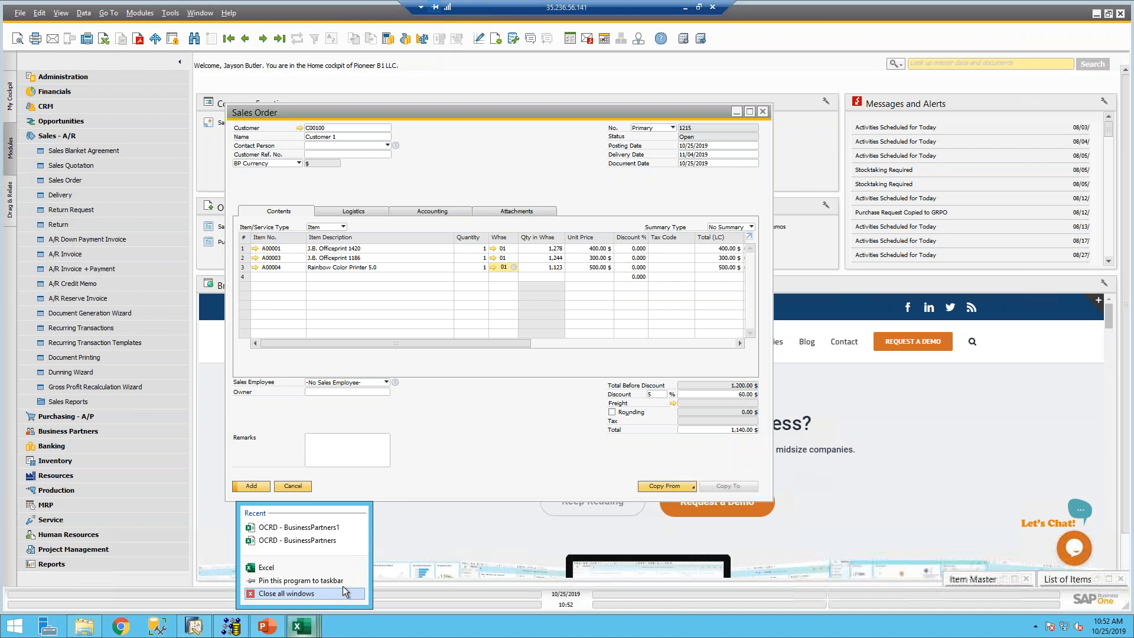
mouse_move(301, 626)
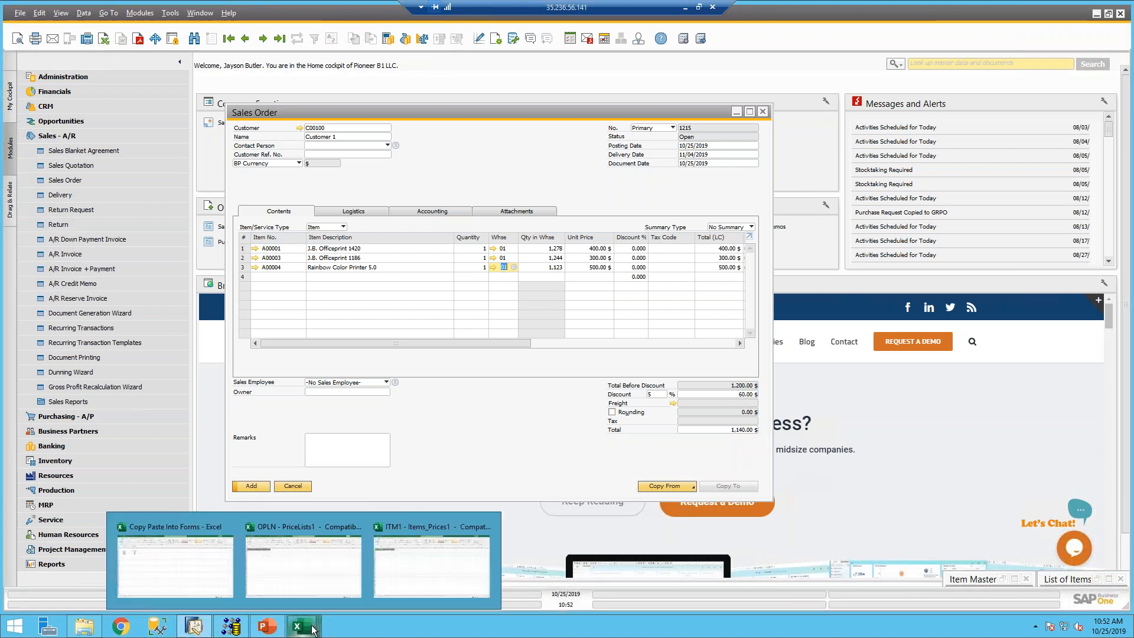
left_click(274, 514)
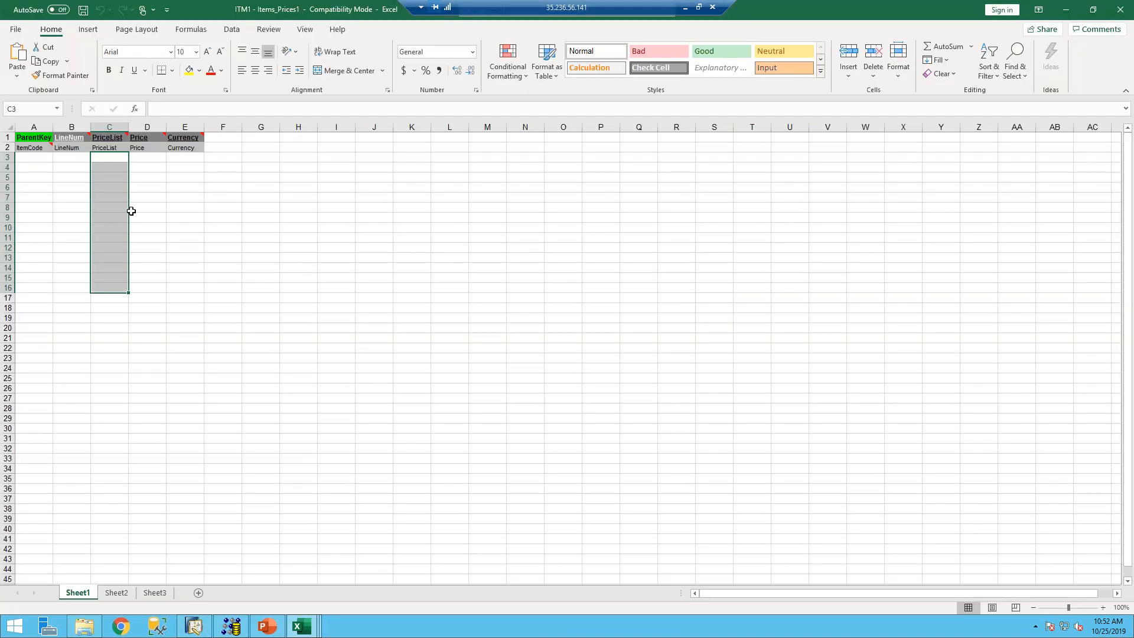
left_click_drag(145, 155, 147, 308)
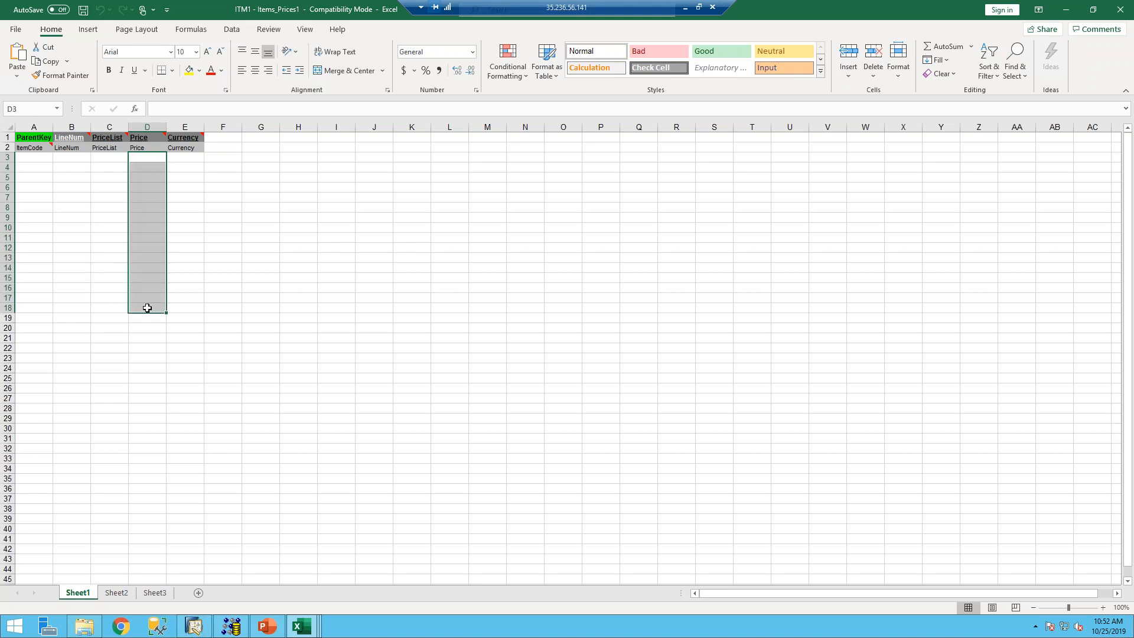
left_click(73, 159)
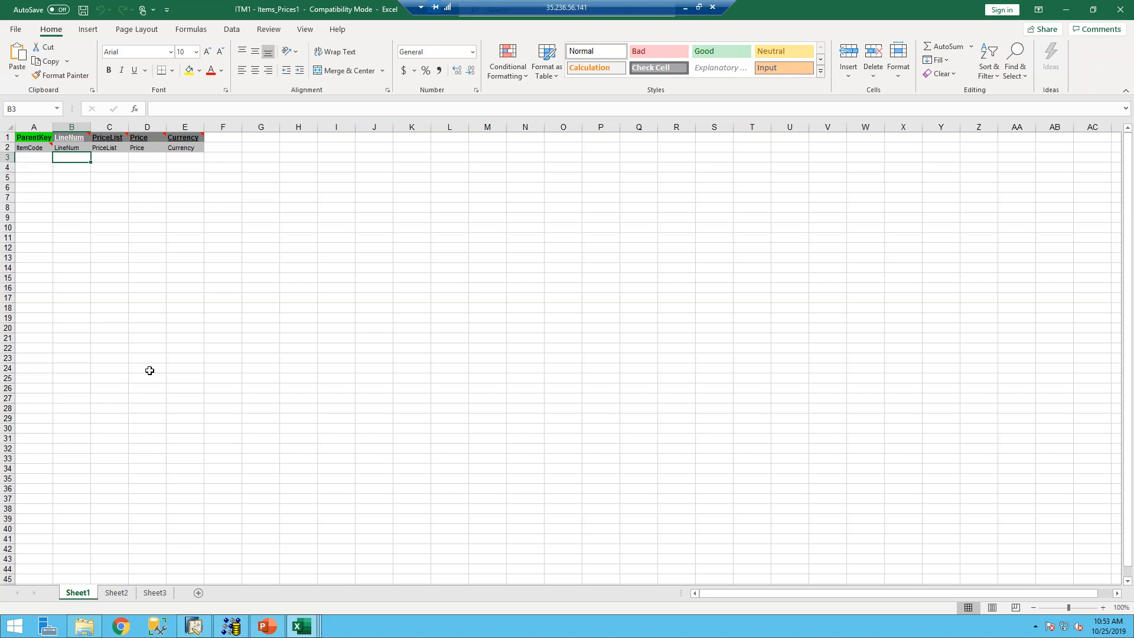
- Enter A in cells A3, A4 and A5 under ParentKey
left_click(31, 156)
type("A")
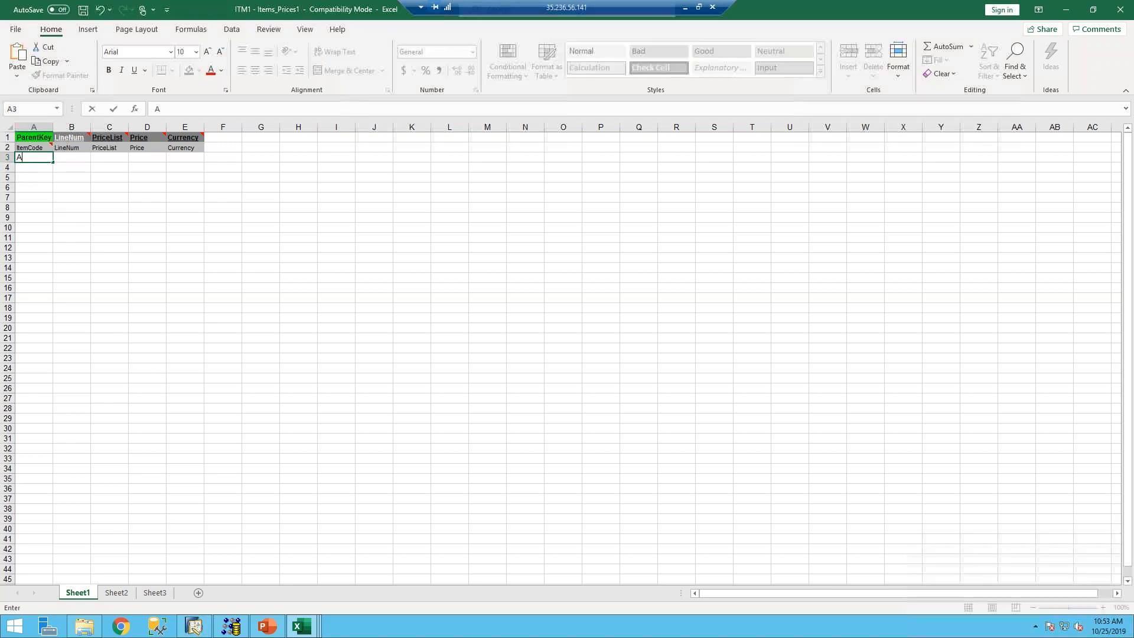
key("Return")
type("A")
key("Return")
type("A")
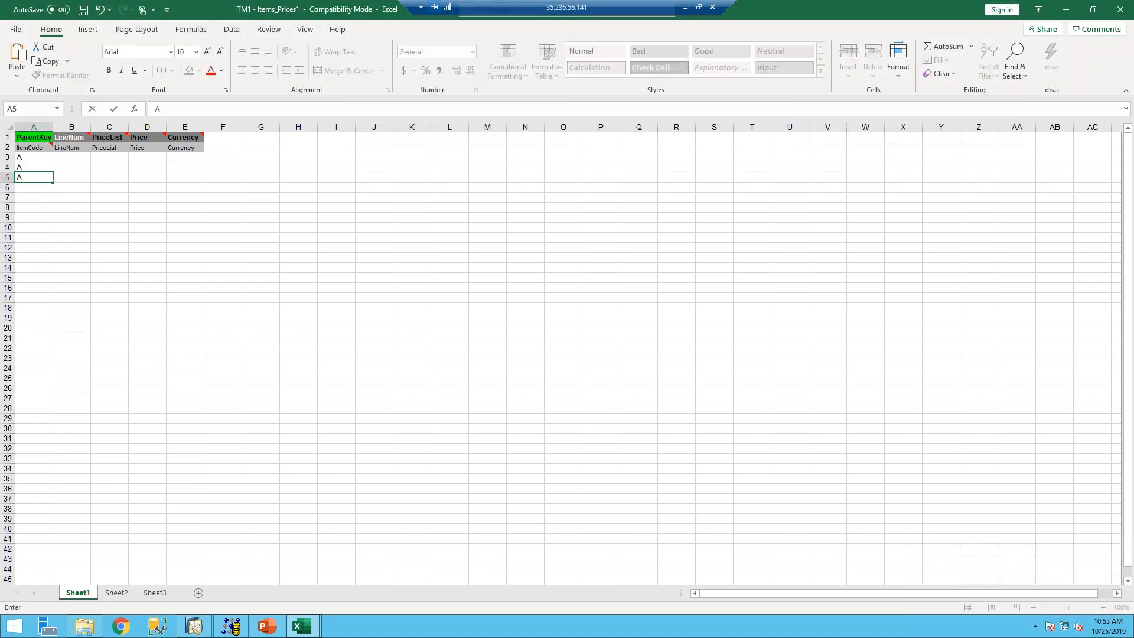
key("Tab")
- Enter 1, 2, 3 under PriceList in C3:C5, then close Excel answering the save prompt
left_click(120, 160)
type("1")
key("Return")
type("2")
key("Return")
type("3")
left_click(138, 158)
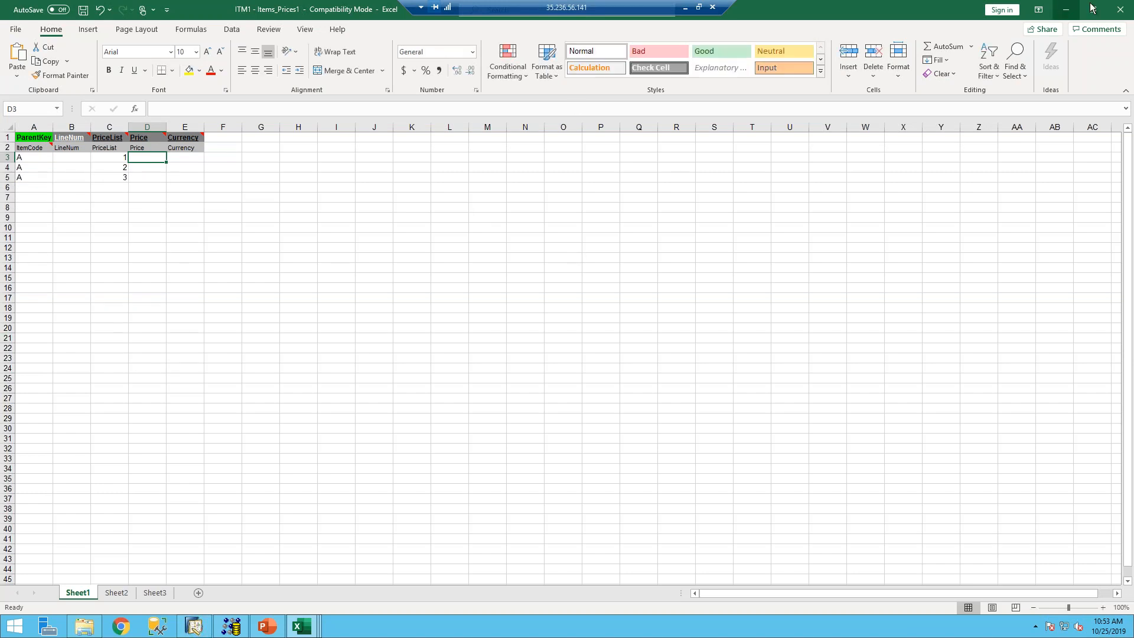
left_click(1123, 10)
left_click(579, 329)
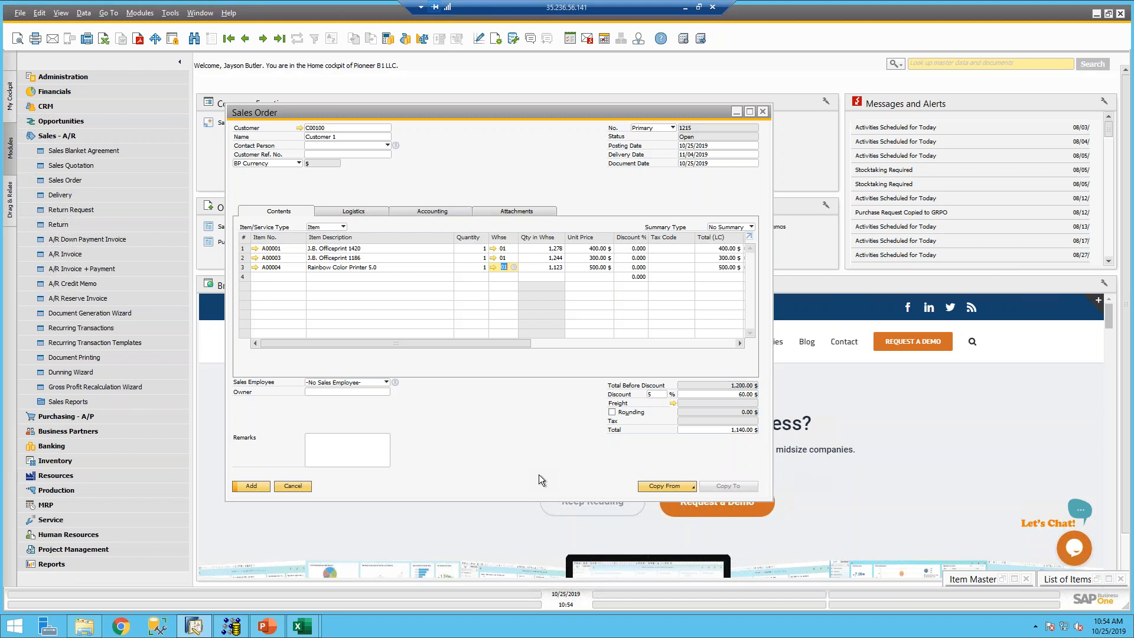
- Close the sales order and bring up the SMD Technologies vendor in Business Partner Master Data
left_click(763, 111)
left_click(532, 348)
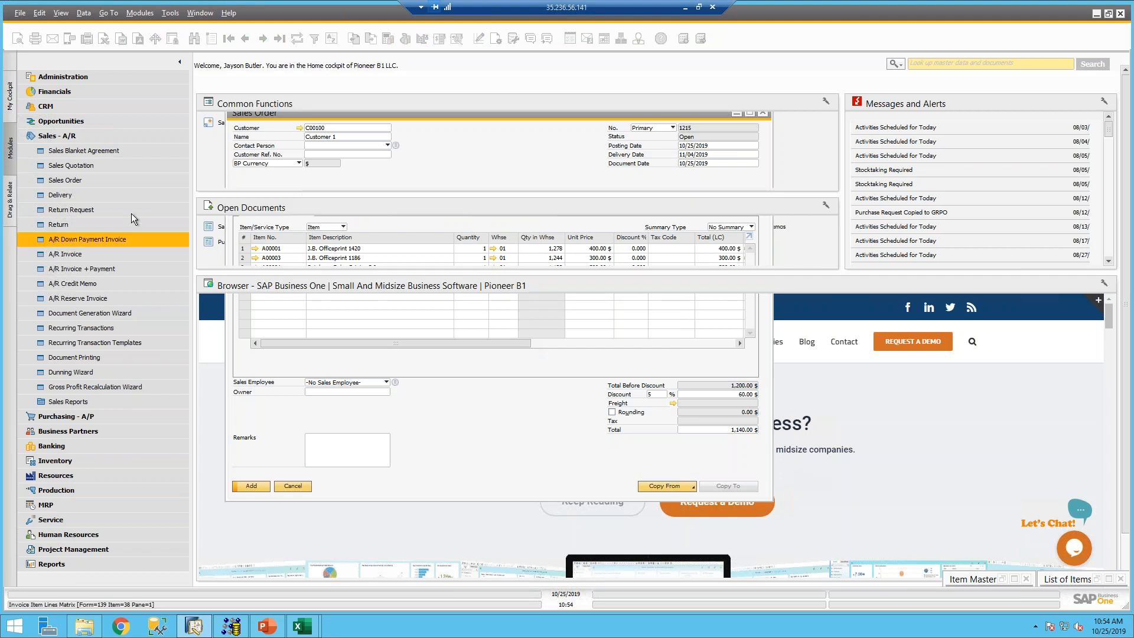
left_click(68, 135)
left_click(56, 166)
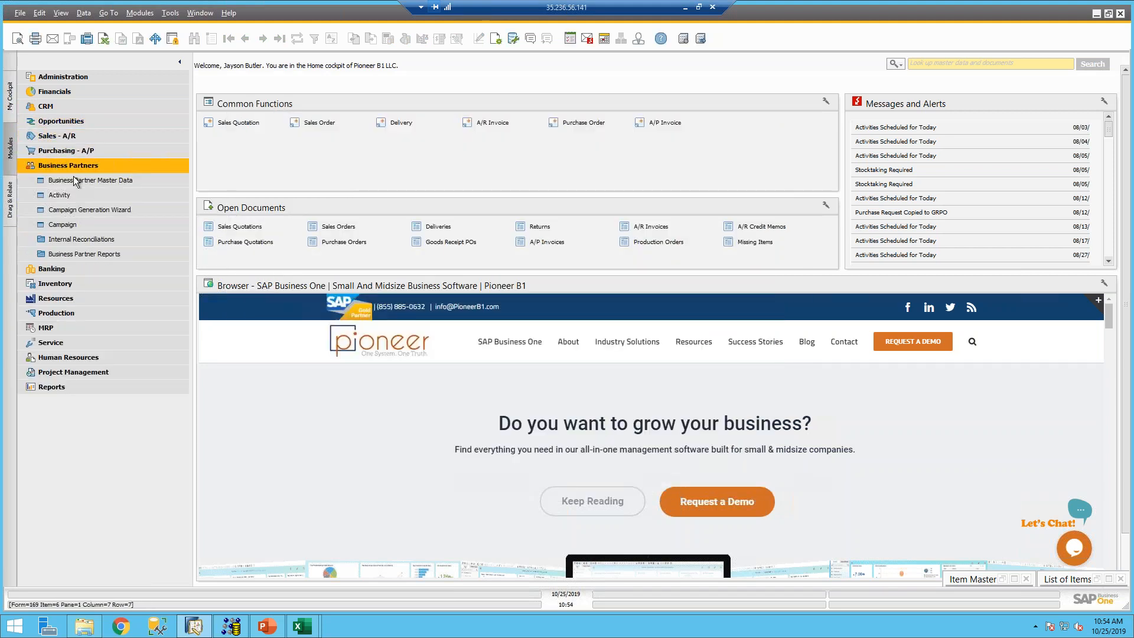
left_click(65, 180)
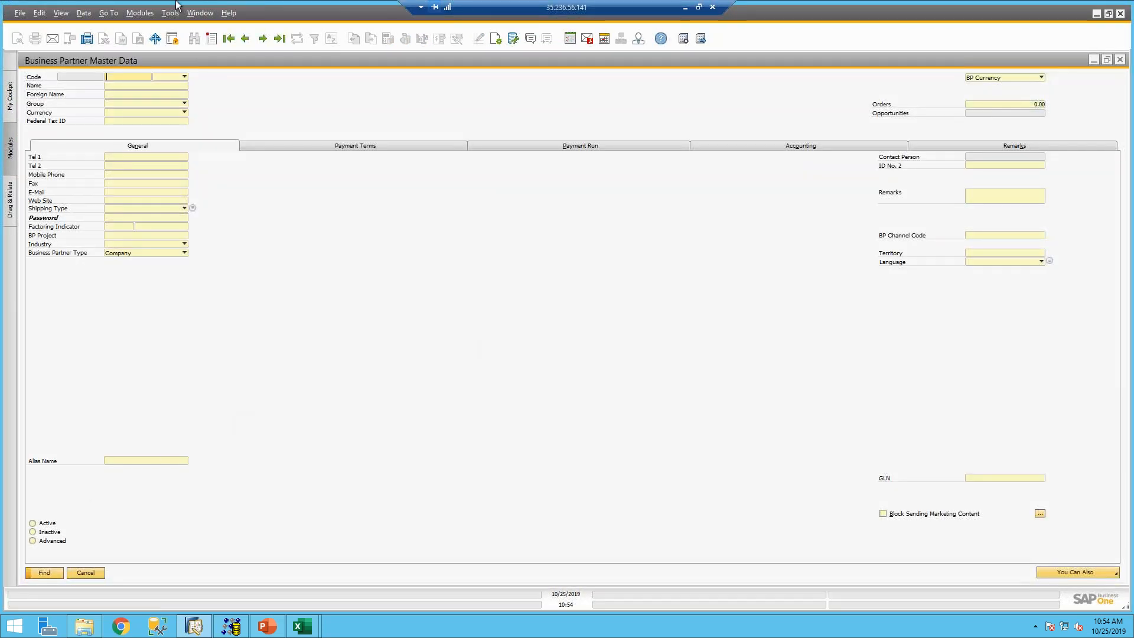
left_click(270, 44)
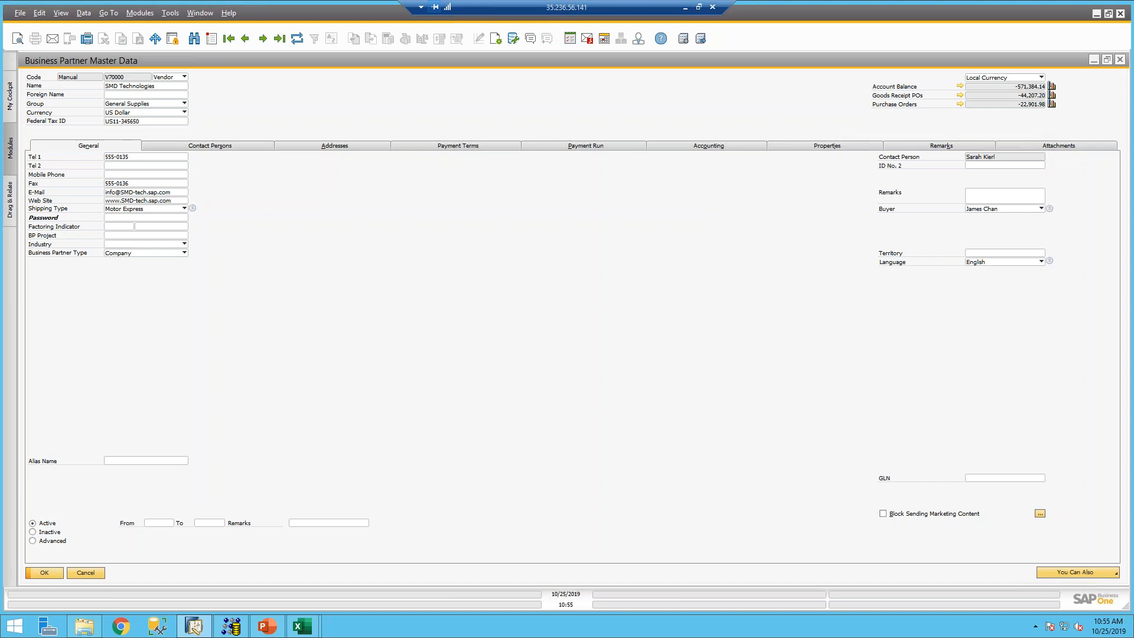
- Enter YYYYMM in cell F14 of Copy Paste Into Forms, then return to slide 12 in PowerPoint
mouse_move(300, 620)
left_click(338, 555)
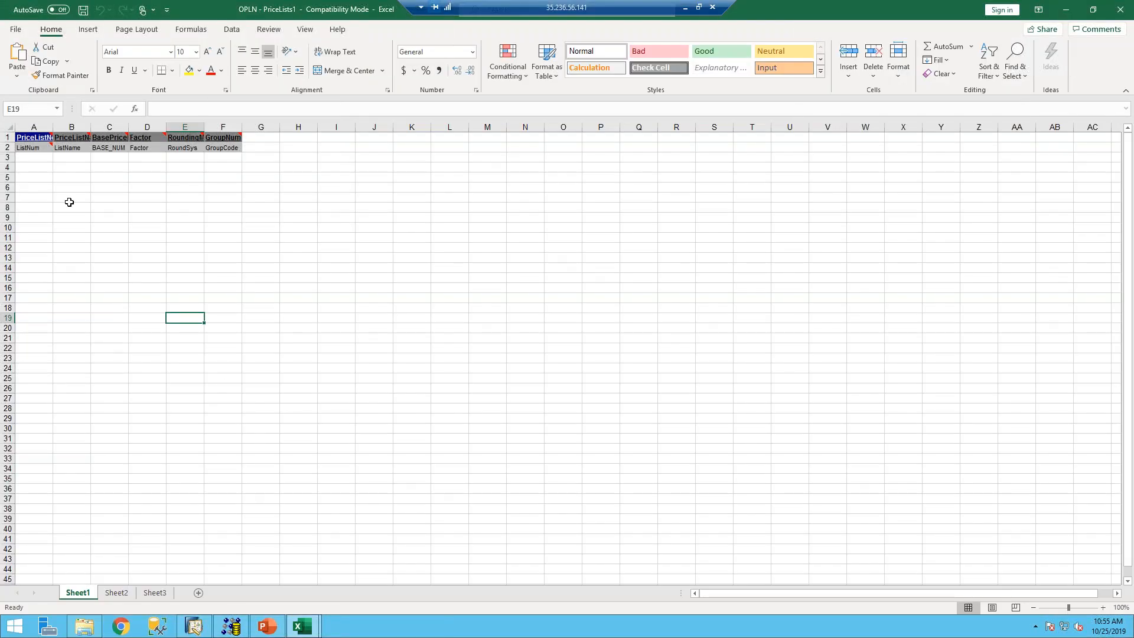
mouse_move(300, 625)
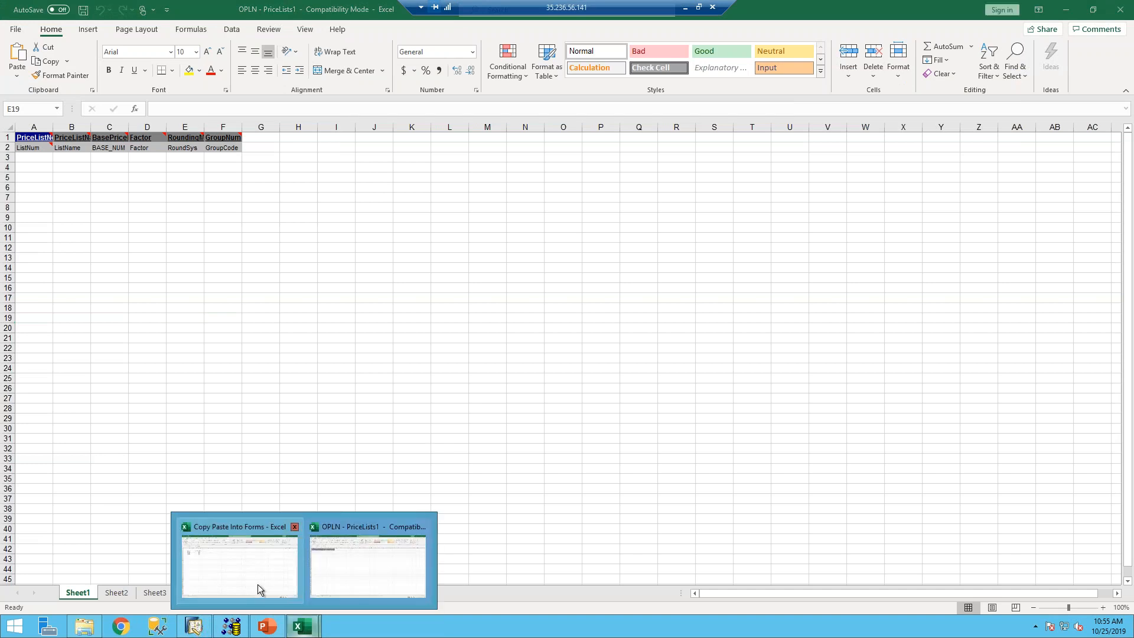
left_click(256, 587)
left_click(225, 292)
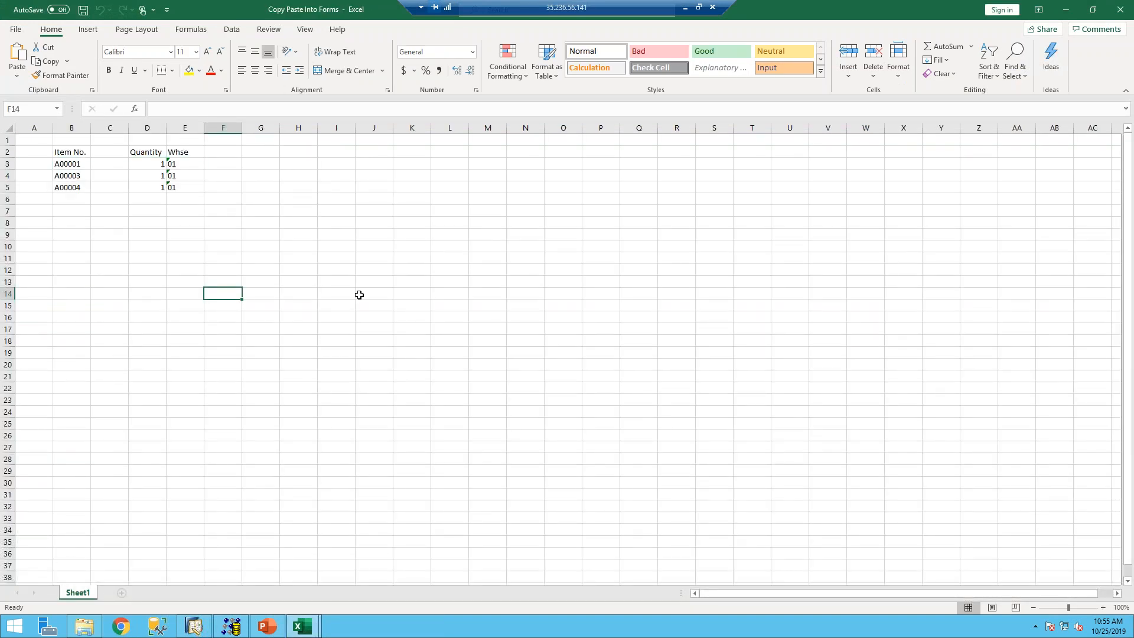
type("YYYYMMDD")
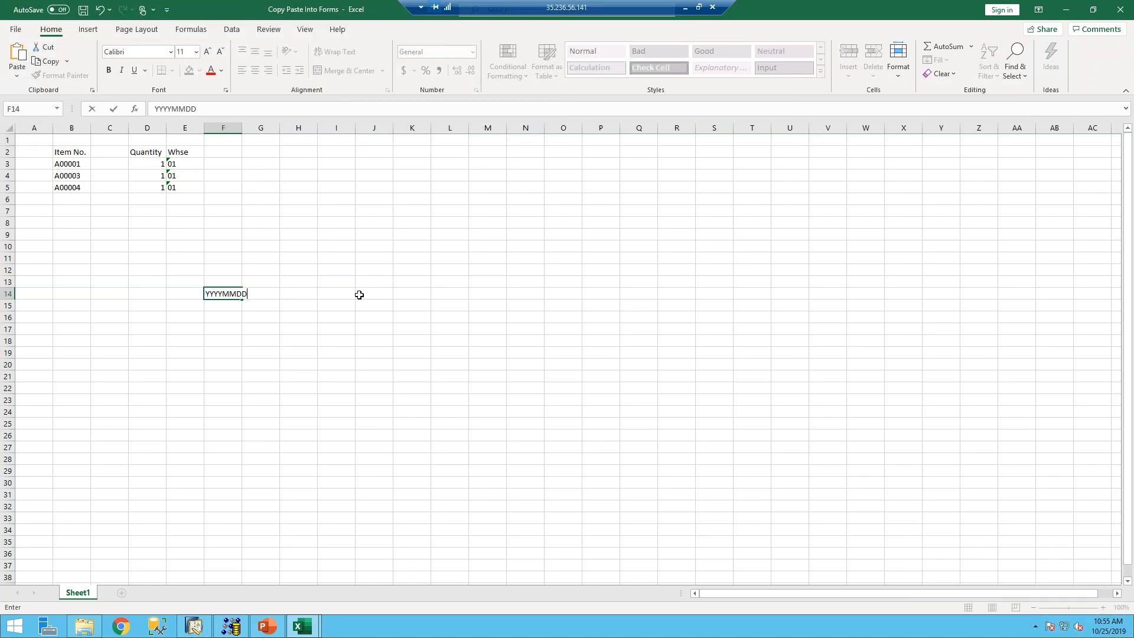
key("Return")
left_click(266, 626)
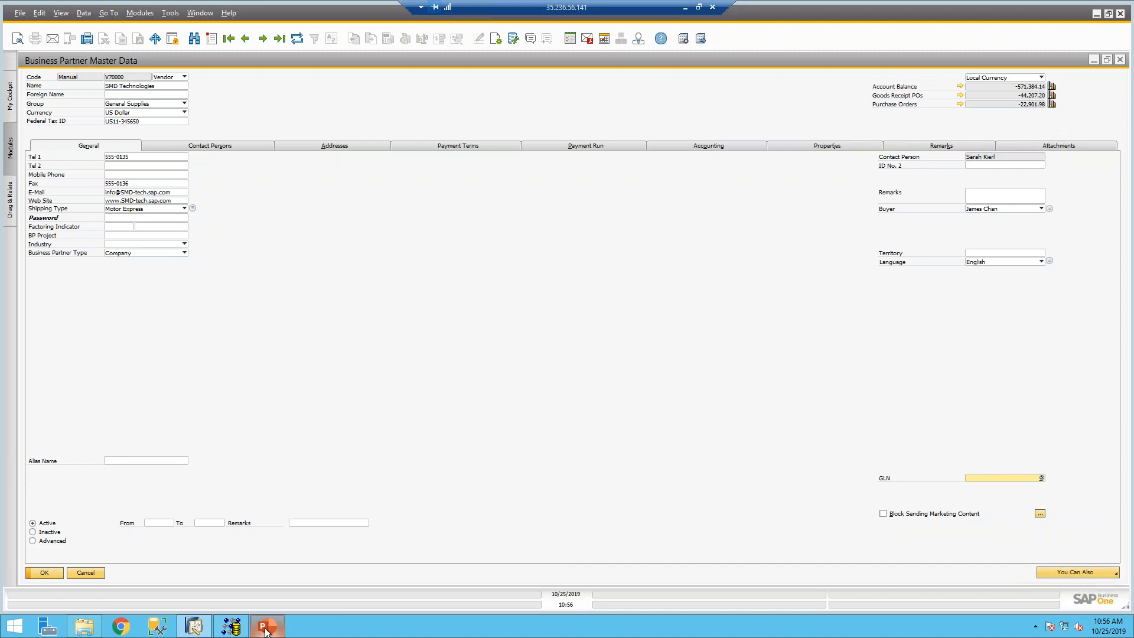
left_click(265, 629)
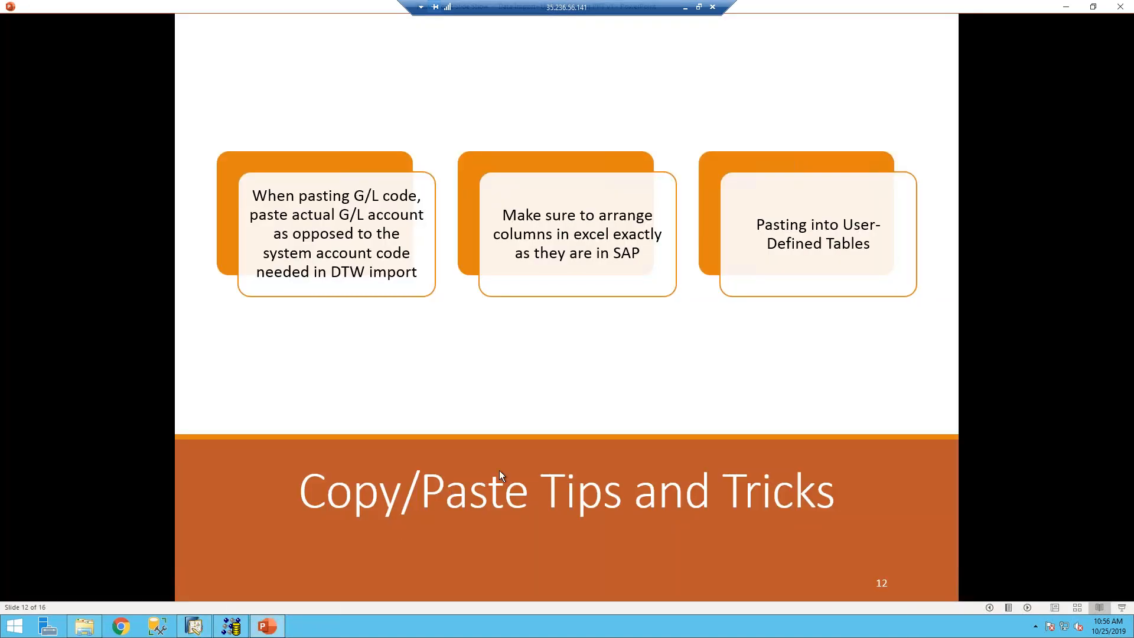